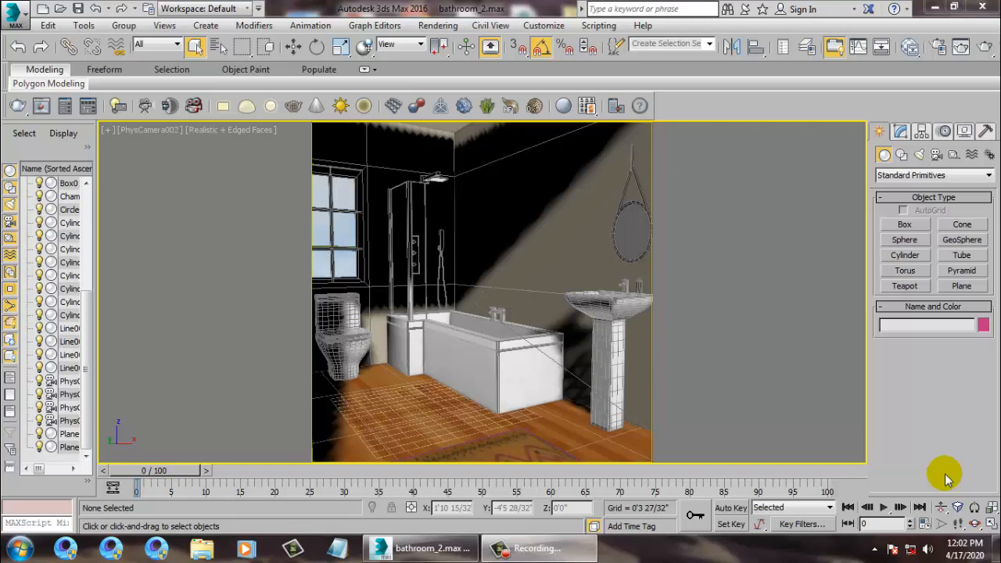
Step: Select the room's wall box and switch from the camera to a perspective view to examine the bathroom interior through its open side
{"action": "left_click", "coordinate": [551, 257]}
{"action": "key", "text": "alt+q"}
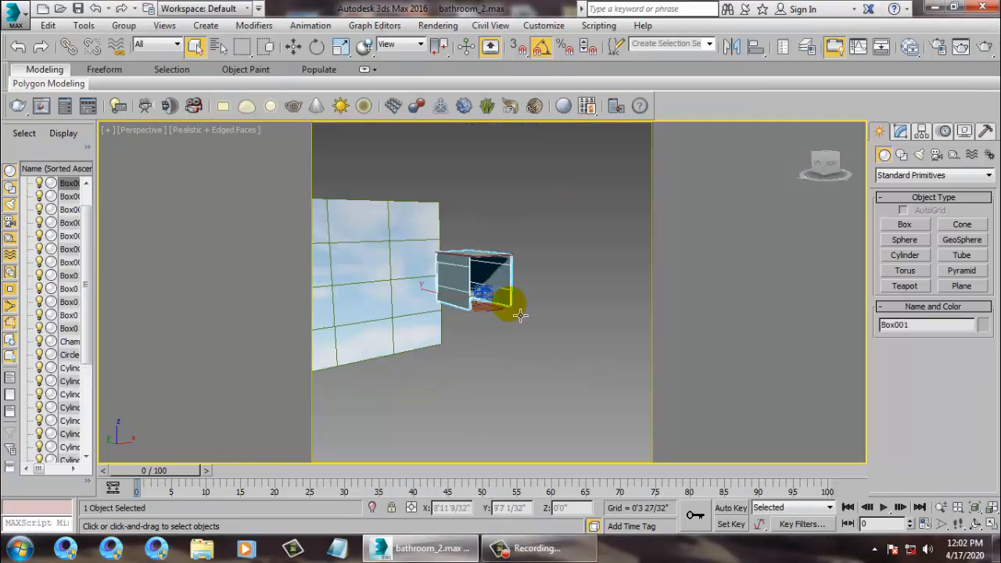
{"action": "middle_click_drag", "start_coordinate": [520, 315], "coordinate": [601, 310], "text": "alt"}
{"action": "scroll", "coordinate": [523, 339], "scroll_direction": "up", "scroll_amount": 2}
{"action": "scroll", "coordinate": [521, 336], "scroll_direction": "up", "scroll_amount": 2}
{"action": "middle_click_drag", "start_coordinate": [467, 287], "coordinate": [547, 295], "text": "alt"}
{"action": "middle_click_drag", "start_coordinate": [548, 295], "coordinate": [430, 332]}
{"action": "middle_click_drag", "start_coordinate": [461, 293], "coordinate": [493, 357], "text": "alt"}
{"action": "scroll", "coordinate": [475, 344], "scroll_direction": "up", "scroll_amount": 5}
{"action": "scroll", "coordinate": [486, 346], "scroll_direction": "down", "scroll_amount": 5}
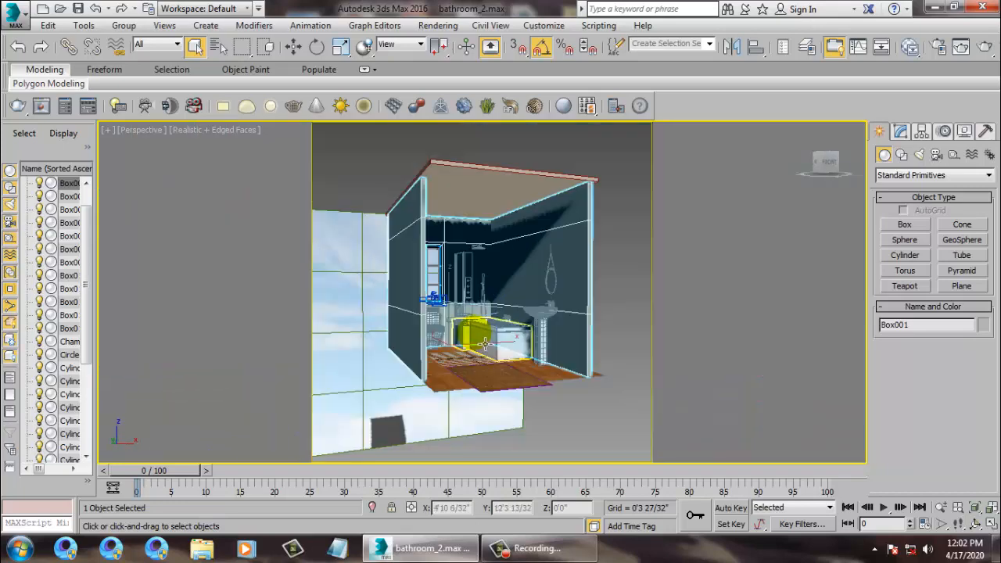
{"action": "scroll", "coordinate": [483, 337], "scroll_direction": "up", "scroll_amount": 5}
{"action": "middle_click_drag", "start_coordinate": [467, 306], "coordinate": [556, 310], "text": "alt"}
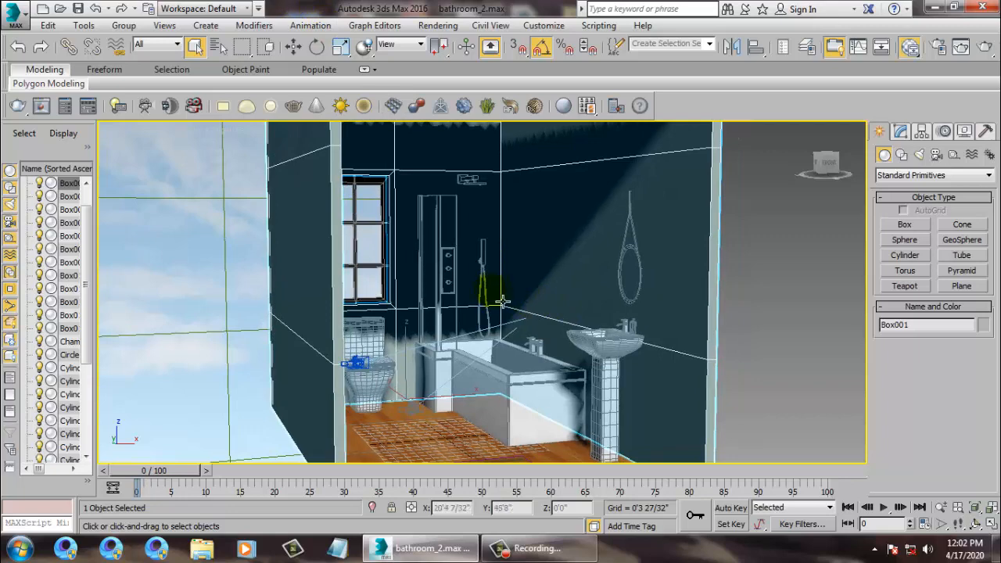
Step: Open the Slate Material Editor and bring up the parameters of the VRayMtl Material #72
{"action": "key", "text": "m"}
{"action": "scroll", "coordinate": [372, 286], "scroll_direction": "down", "scroll_amount": 10}
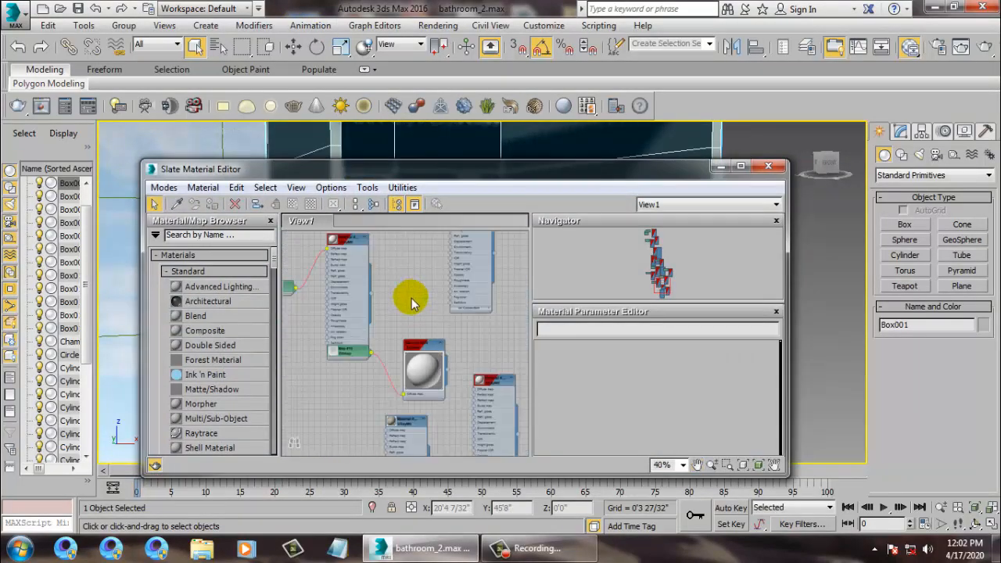
{"action": "scroll", "coordinate": [411, 331], "scroll_direction": "up", "scroll_amount": 4}
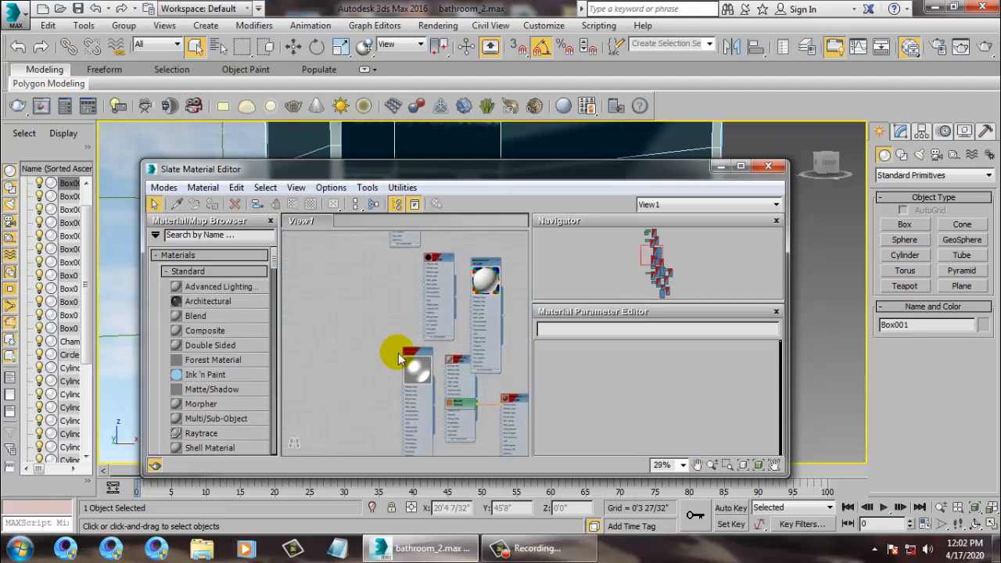
{"action": "left_click", "coordinate": [423, 370]}
{"action": "left_click", "coordinate": [417, 352]}
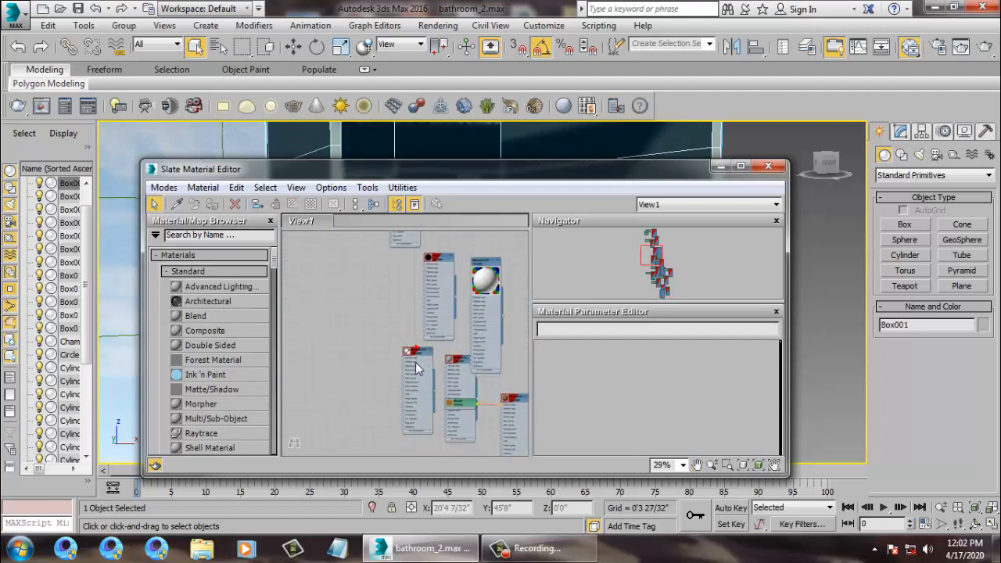
{"action": "double_click", "coordinate": [407, 354]}
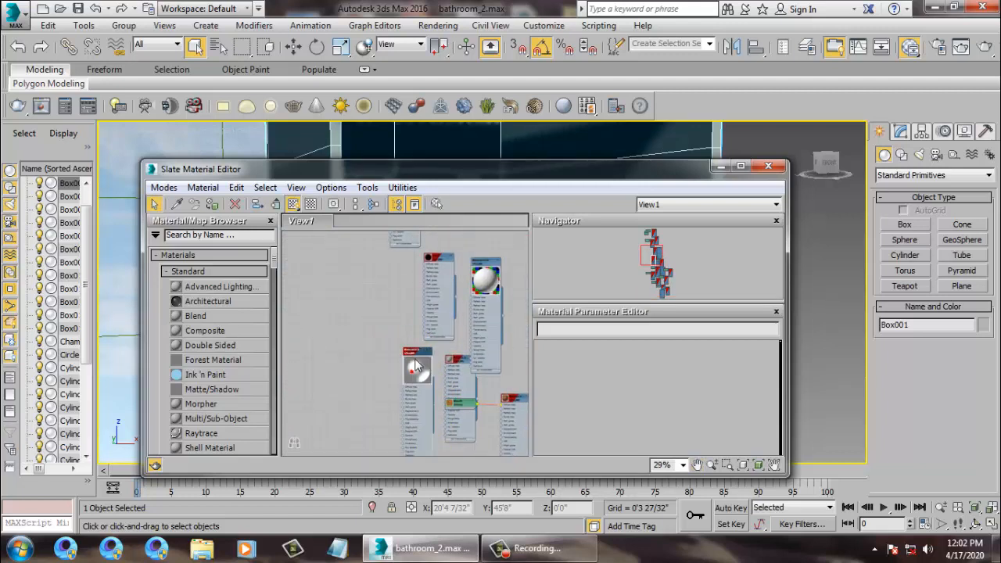
{"action": "scroll", "coordinate": [417, 365], "scroll_direction": "up", "scroll_amount": 5}
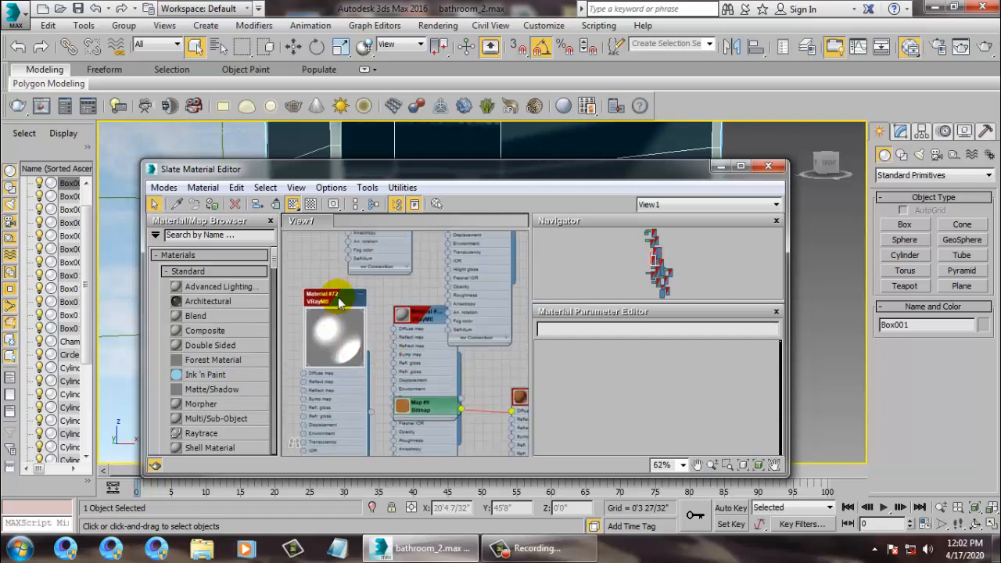
{"action": "double_click", "coordinate": [338, 303]}
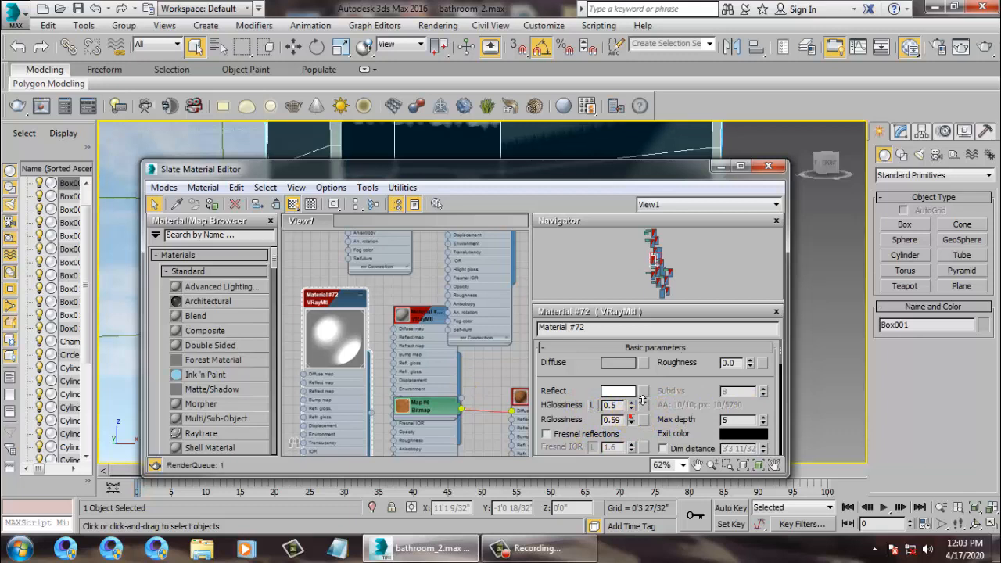
Step: Set Material #72's HGlossiness to 0.67 and RGlossiness to 0.25, and enable Fresnel reflections with an IOR of 4.2
{"action": "left_click_drag", "start_coordinate": [631, 420], "coordinate": [643, 394]}
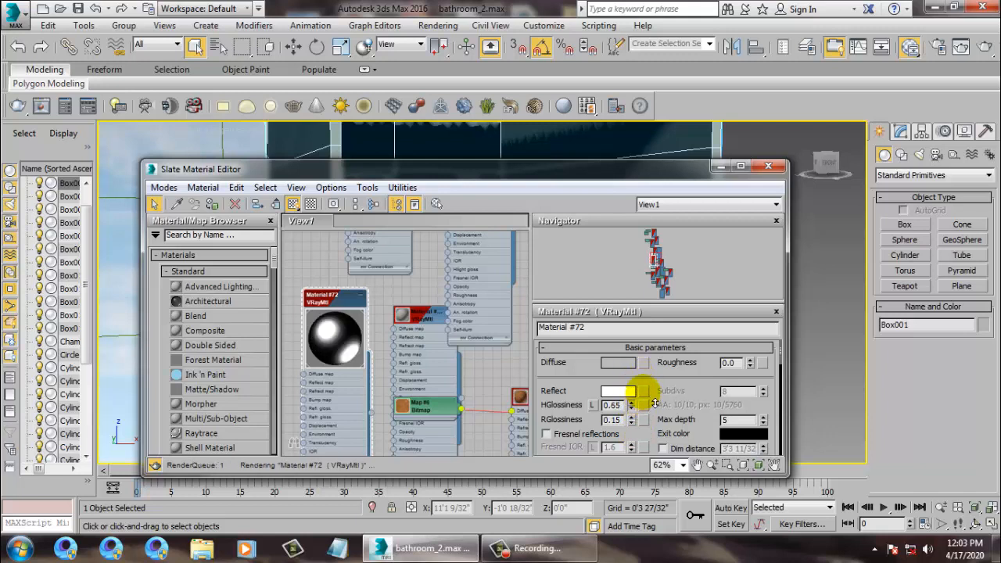
{"action": "left_click", "coordinate": [545, 434]}
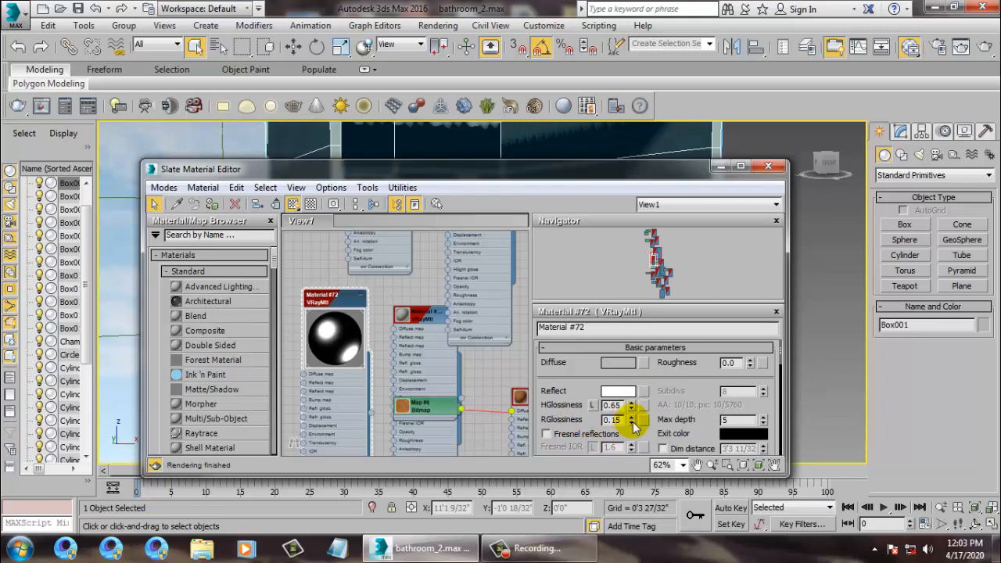
{"action": "mouse_move", "coordinate": [631, 421]}
{"action": "left_mouse_down"}
{"action": "mouse_move", "coordinate": [648, 402]}
{"action": "mouse_move", "coordinate": [646, 429]}
{"action": "mouse_move", "coordinate": [651, 410]}
{"action": "mouse_move", "coordinate": [653, 418]}
{"action": "left_mouse_up"}
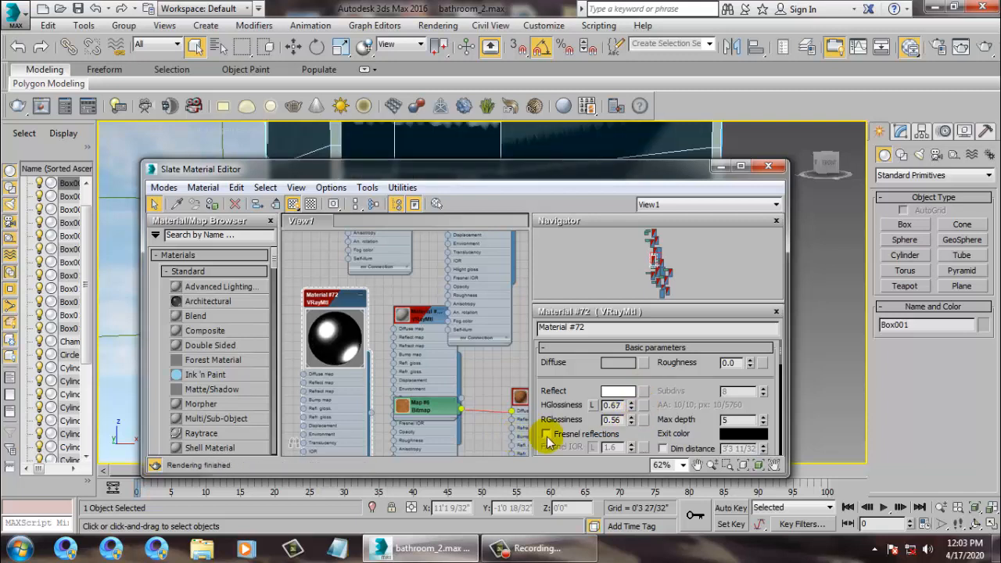
{"action": "left_click", "coordinate": [592, 447]}
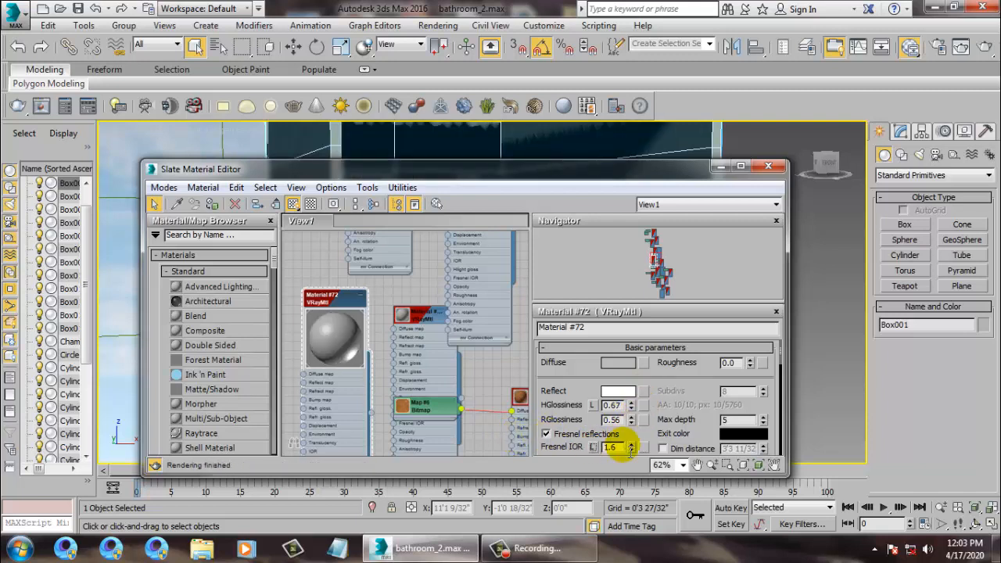
{"action": "left_click_drag", "start_coordinate": [640, 475], "coordinate": [659, 437]}
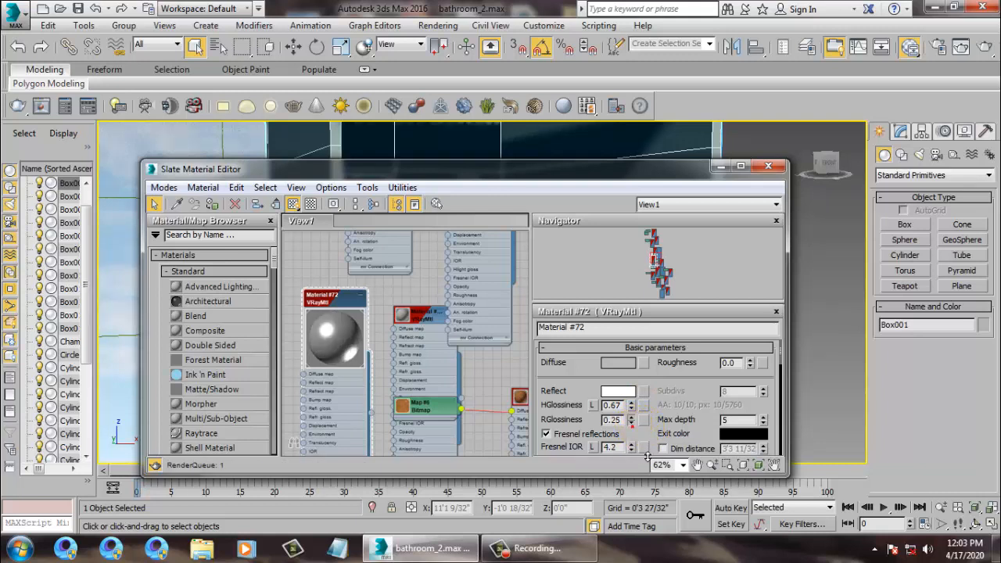
Step: Set Material #72's HGlossiness to 0.79, minimize the material editor and clear the object selection
{"action": "left_click", "coordinate": [593, 405]}
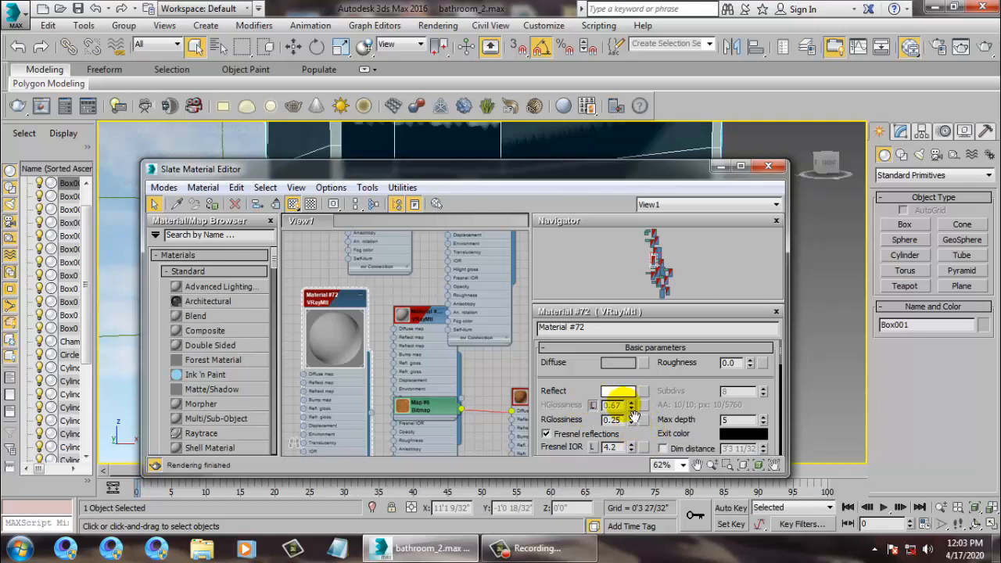
{"action": "left_click", "coordinate": [592, 404]}
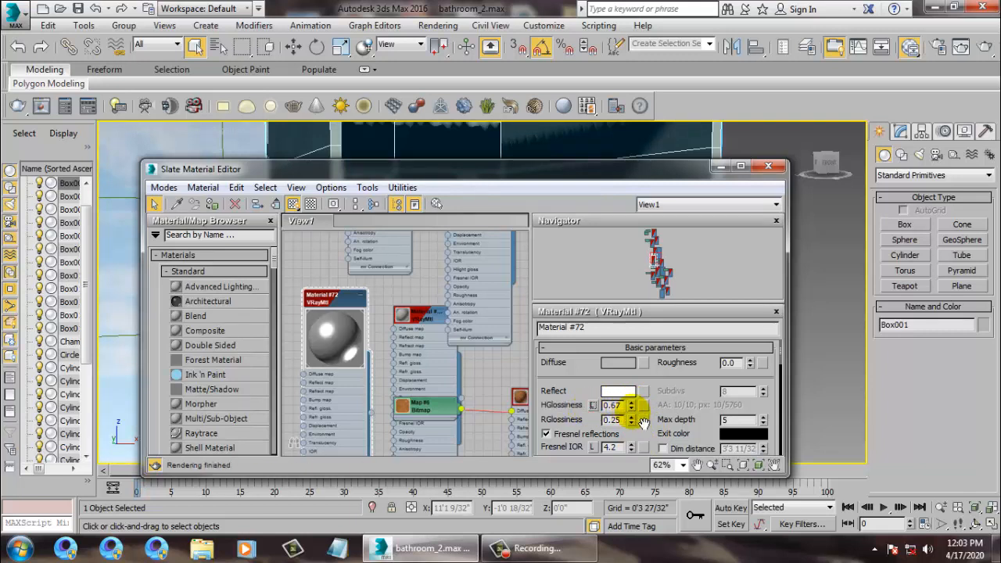
{"action": "left_click_drag", "start_coordinate": [642, 440], "coordinate": [643, 413]}
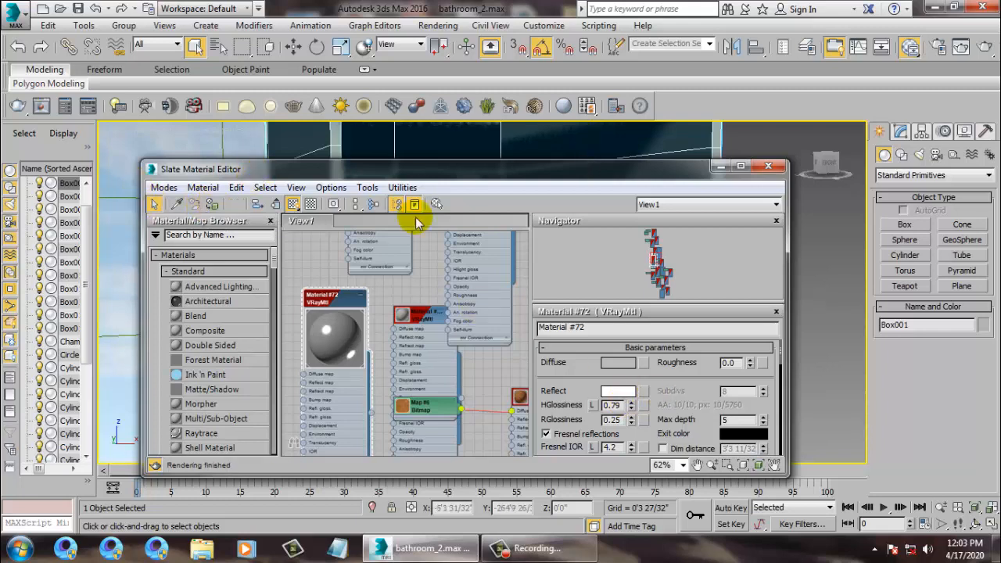
{"action": "left_click", "coordinate": [719, 166]}
{"action": "left_click", "coordinate": [765, 285]}
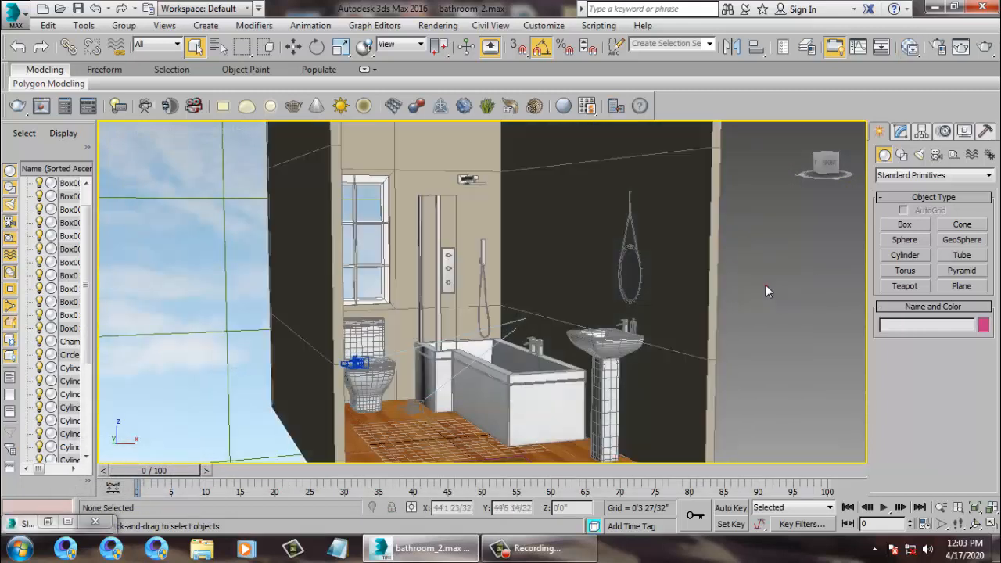
Step: Turn the Top viewport into a maximized Left view in wireframe, framed on the bathroom and its cameras
{"action": "middle_click_drag", "start_coordinate": [600, 243], "coordinate": [618, 247]}
{"action": "key", "text": "alt+w"}
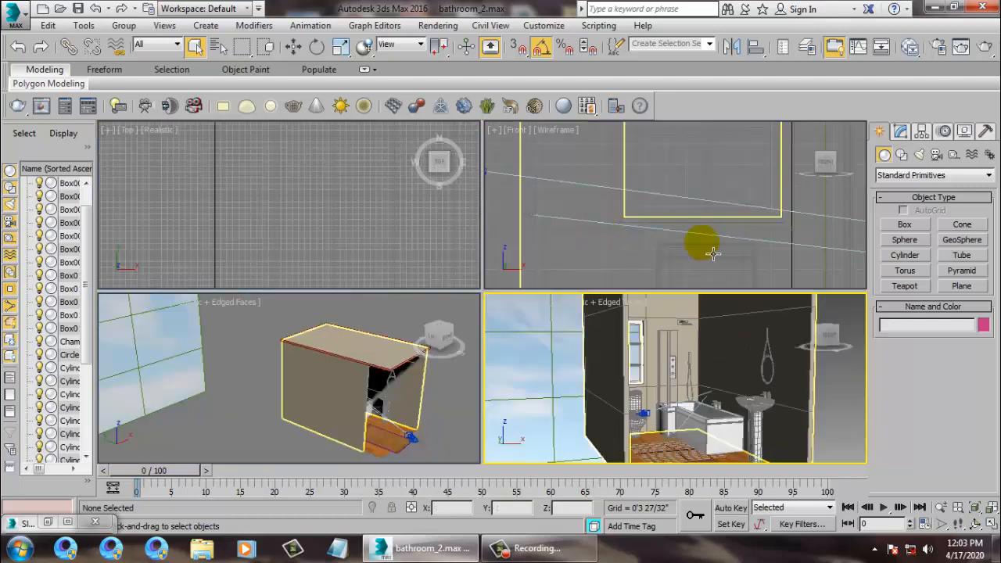
{"action": "right_click", "coordinate": [661, 226]}
{"action": "key", "text": "alt+w"}
{"action": "scroll", "coordinate": [659, 225], "scroll_direction": "down", "scroll_amount": 5}
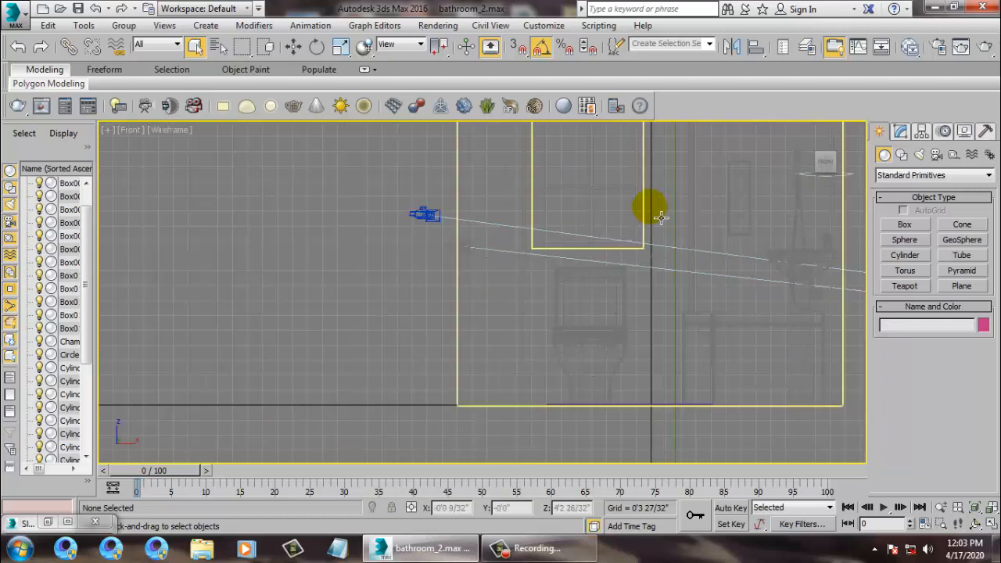
{"action": "key", "text": "alt+w"}
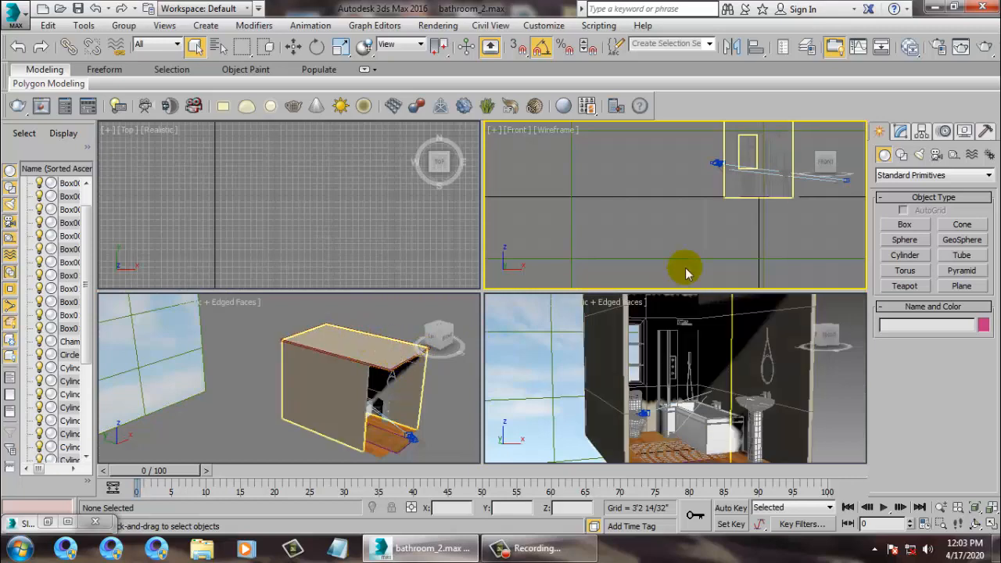
{"action": "middle_click_drag", "start_coordinate": [374, 195], "coordinate": [337, 193]}
{"action": "key", "text": "l"}
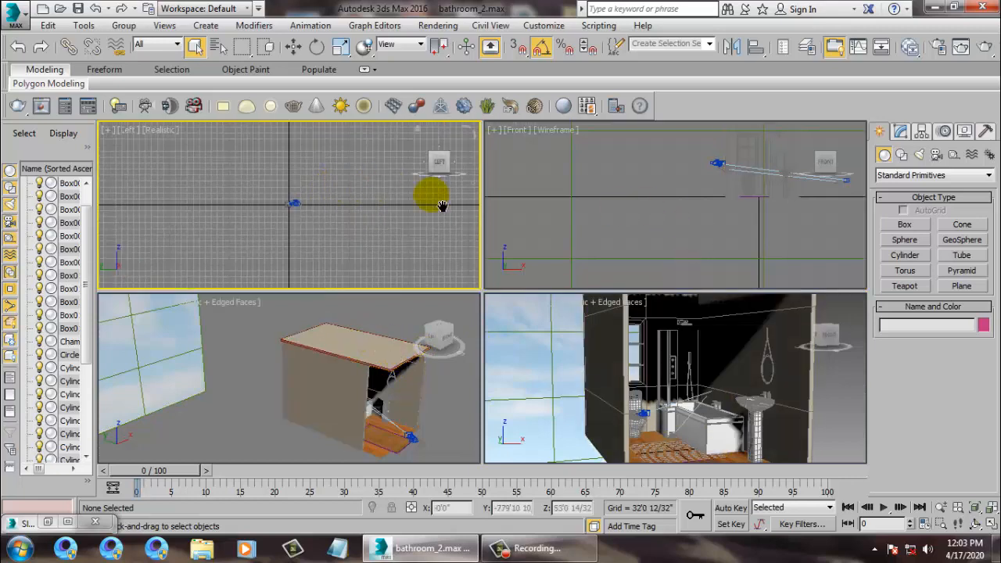
{"action": "middle_click_drag", "start_coordinate": [442, 205], "coordinate": [380, 208]}
{"action": "key", "text": "alt+w"}
{"action": "scroll", "coordinate": [387, 223], "scroll_direction": "up", "scroll_amount": 5}
{"action": "middle_click_drag", "start_coordinate": [688, 267], "coordinate": [564, 326]}
{"action": "scroll", "coordinate": [516, 302], "scroll_direction": "up", "scroll_amount": 3}
{"action": "key", "text": "F3"}
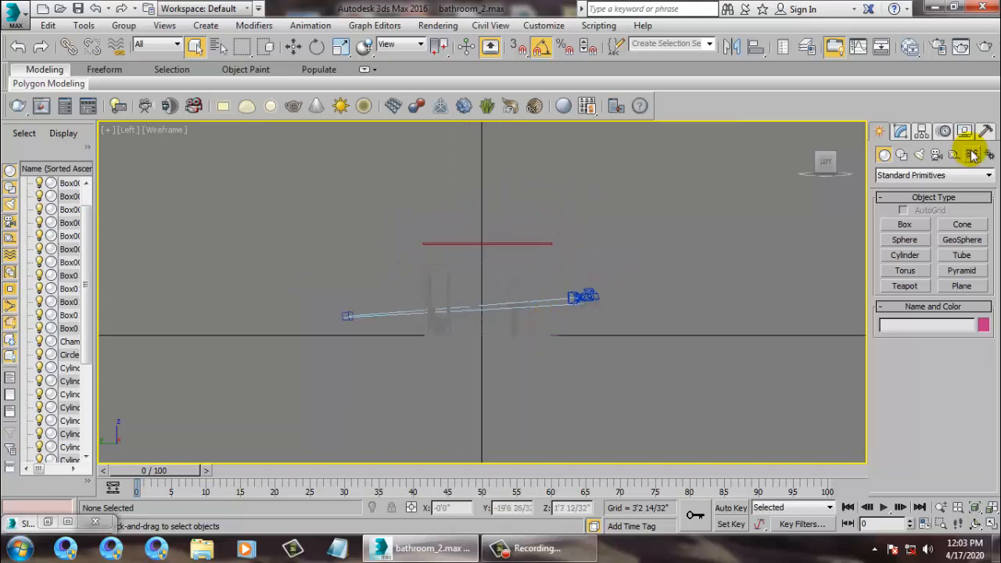
Step: Create a VRaySun about 28' out and 17' up, aimed down at the bathroom floor, and add a VRaySky environment map
{"action": "left_click", "coordinate": [919, 154]}
{"action": "left_click", "coordinate": [930, 175]}
{"action": "left_click", "coordinate": [927, 207]}
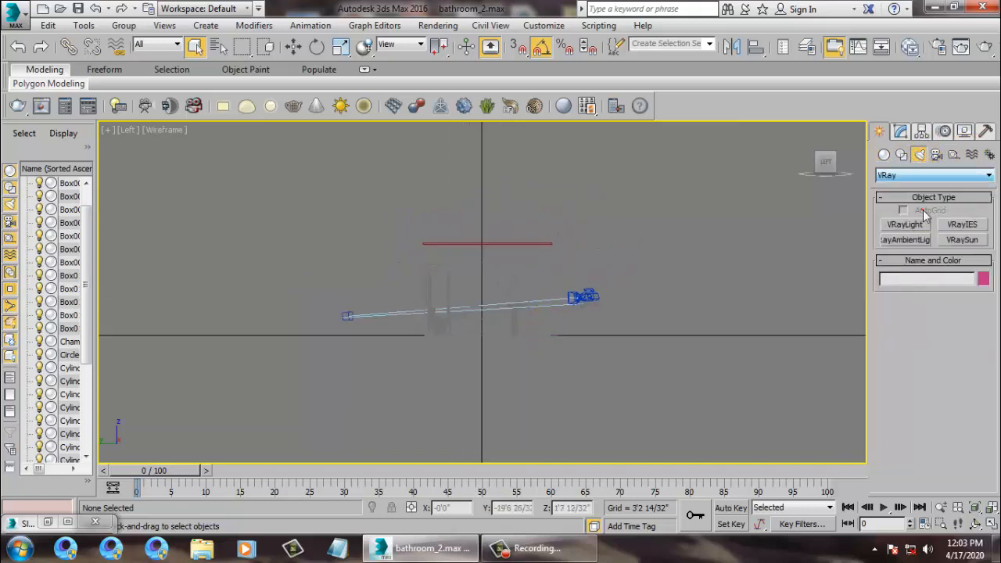
{"action": "left_click", "coordinate": [966, 242]}
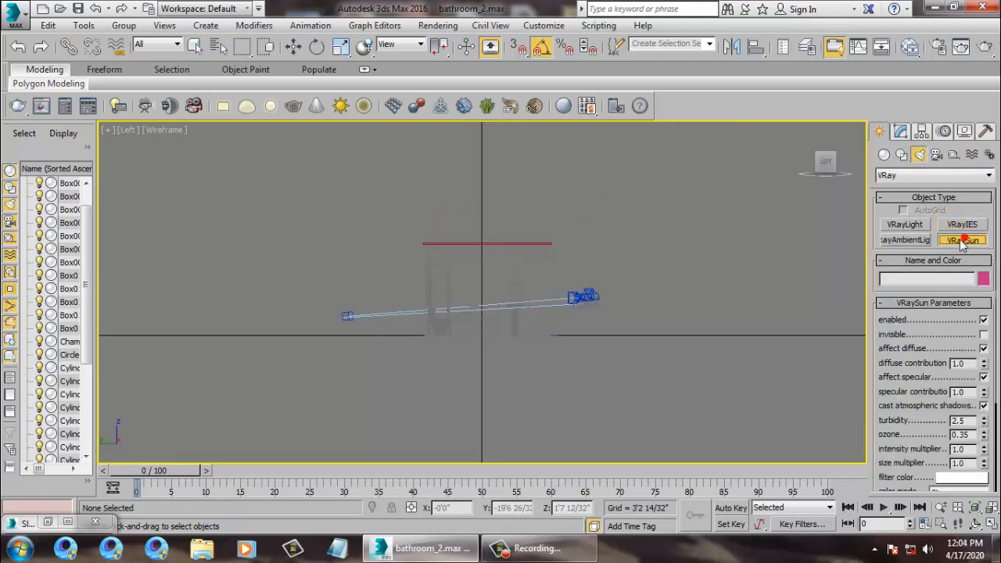
{"action": "middle_click_drag", "start_coordinate": [496, 201], "coordinate": [538, 201]}
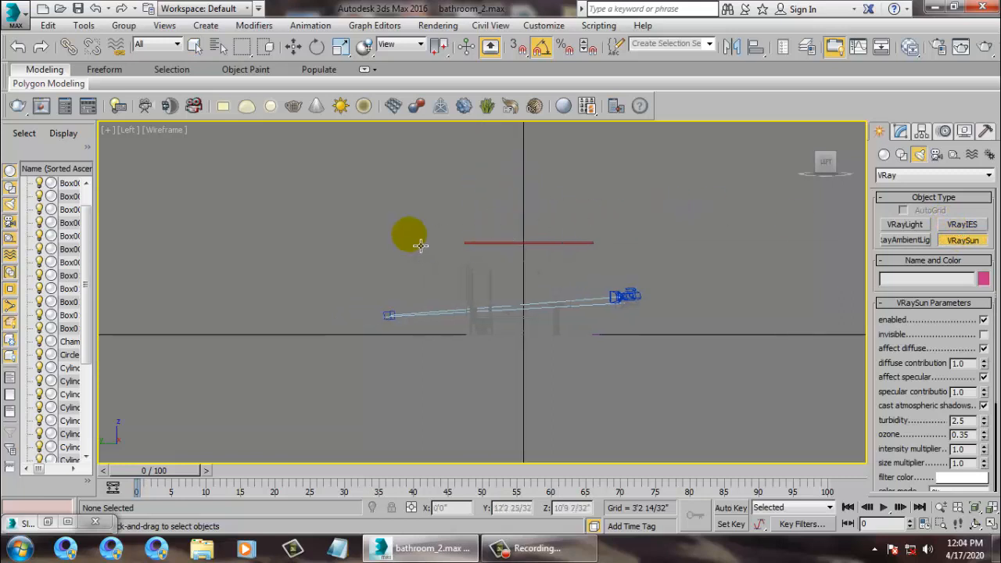
{"action": "left_click_drag", "start_coordinate": [260, 178], "coordinate": [535, 342]}
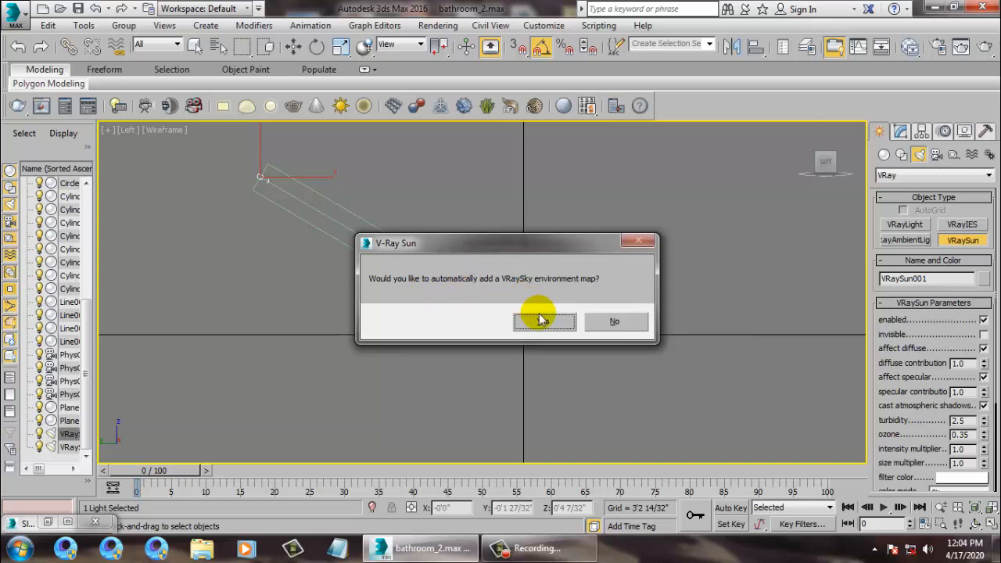
{"action": "left_click", "coordinate": [547, 327]}
Step: Examine how the sunlight falls on the floor through the window in the shaded perspective view
{"action": "key", "text": "alt+w"}
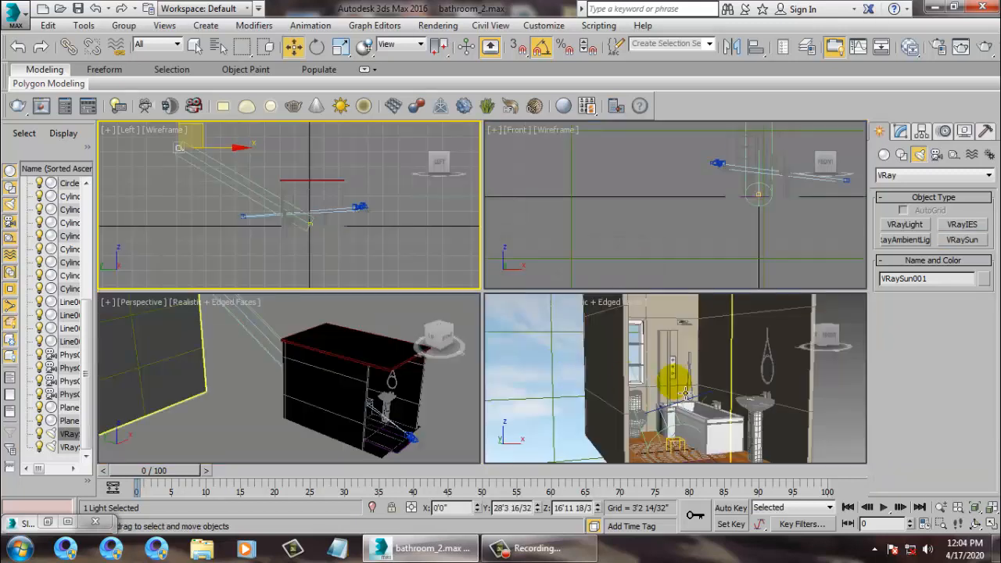
{"action": "middle_click_drag", "start_coordinate": [678, 361], "coordinate": [605, 338], "text": "alt"}
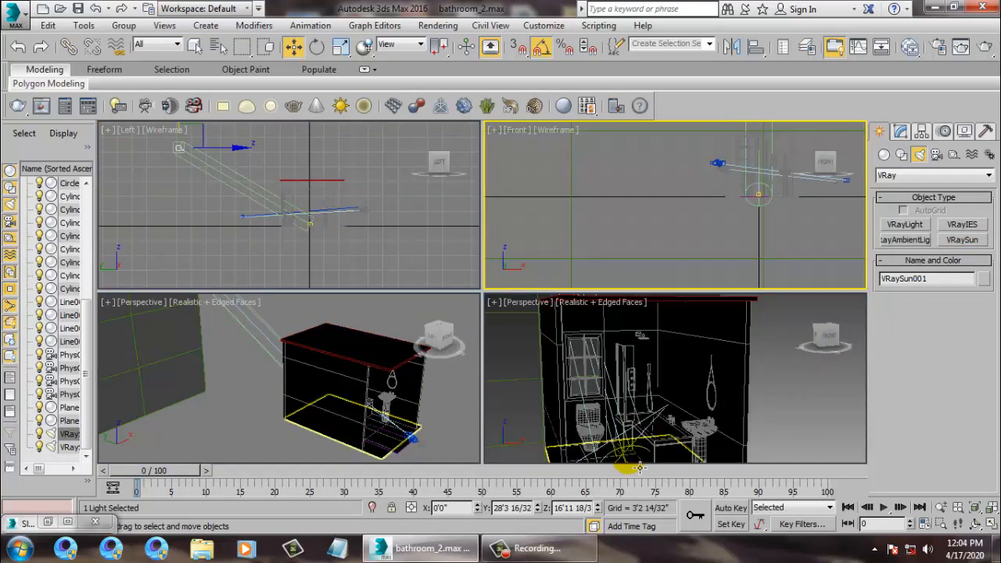
{"action": "left_click", "coordinate": [630, 460]}
{"action": "scroll", "coordinate": [692, 401], "scroll_direction": "down", "scroll_amount": 1}
{"action": "mouse_move", "coordinate": [696, 402]}
{"action": "middle_mouse_down", "text": "alt"}
{"action": "mouse_move", "coordinate": [710, 404]}
{"action": "mouse_move", "coordinate": [681, 384]}
{"action": "mouse_move", "coordinate": [702, 397]}
{"action": "middle_mouse_up", "text": "alt"}
{"action": "scroll", "coordinate": [702, 396], "scroll_direction": "down", "scroll_amount": 4}
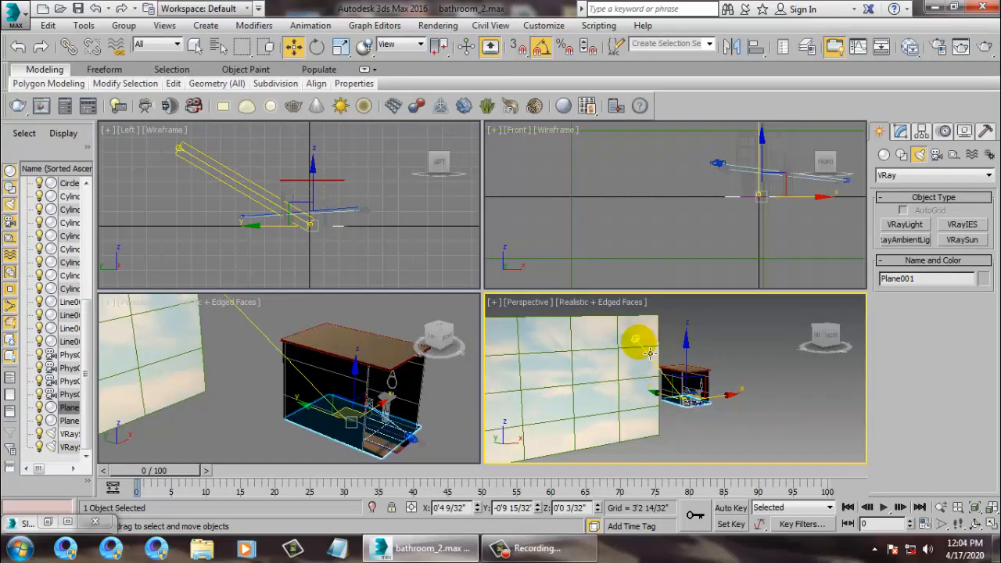
{"action": "left_click", "coordinate": [651, 354]}
{"action": "middle_click_drag", "start_coordinate": [822, 386], "coordinate": [784, 353], "text": "alt"}
{"action": "scroll", "coordinate": [750, 376], "scroll_direction": "up", "scroll_amount": 5}
{"action": "key", "text": "alt+w"}
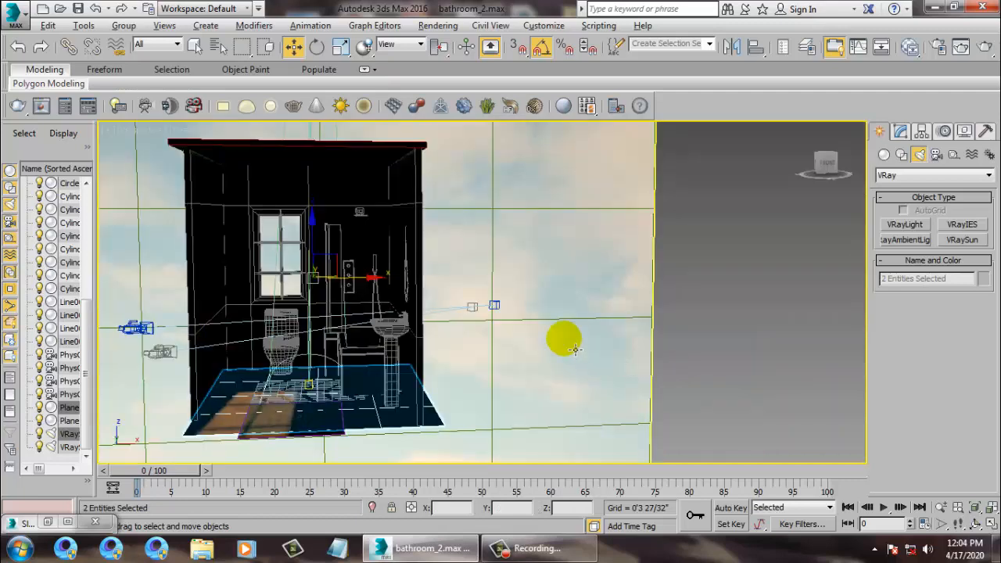
Step: Select the VRaySun together with its target and move both about 8" in the negative X direction
{"action": "middle_click_drag", "start_coordinate": [564, 343], "coordinate": [401, 281], "text": "alt"}
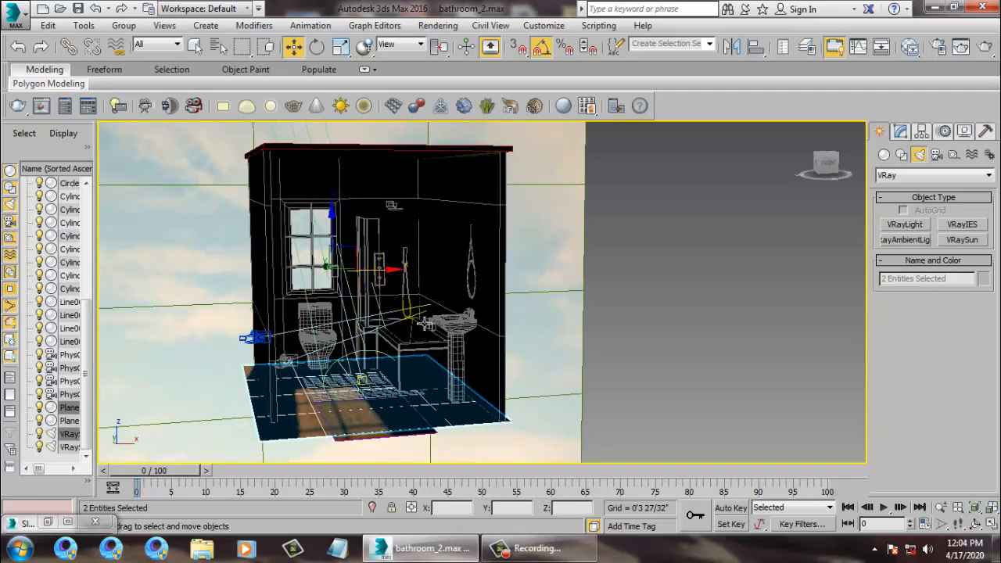
{"action": "left_click", "coordinate": [488, 417], "text": "alt"}
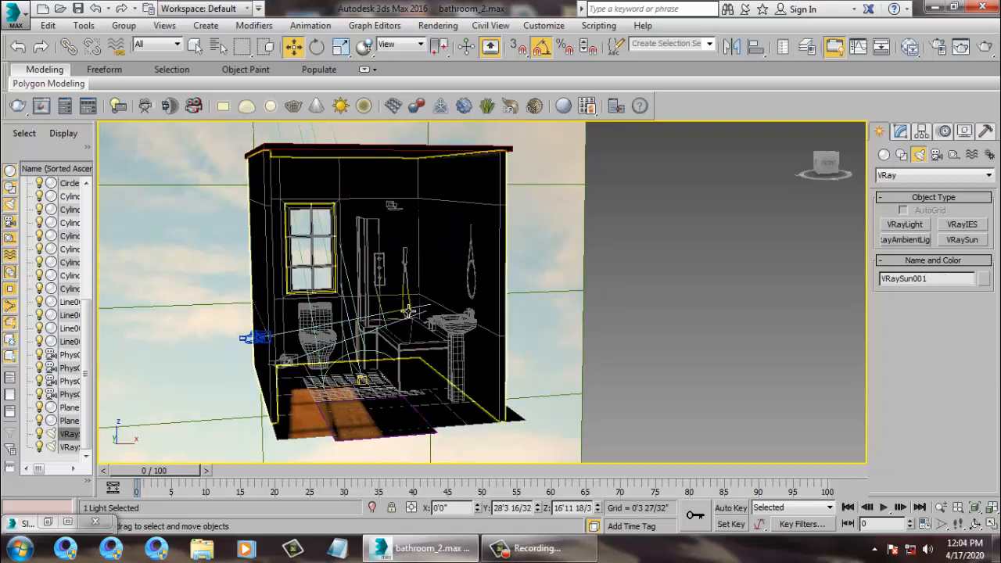
{"action": "middle_click_drag", "start_coordinate": [412, 310], "coordinate": [406, 312], "text": "alt"}
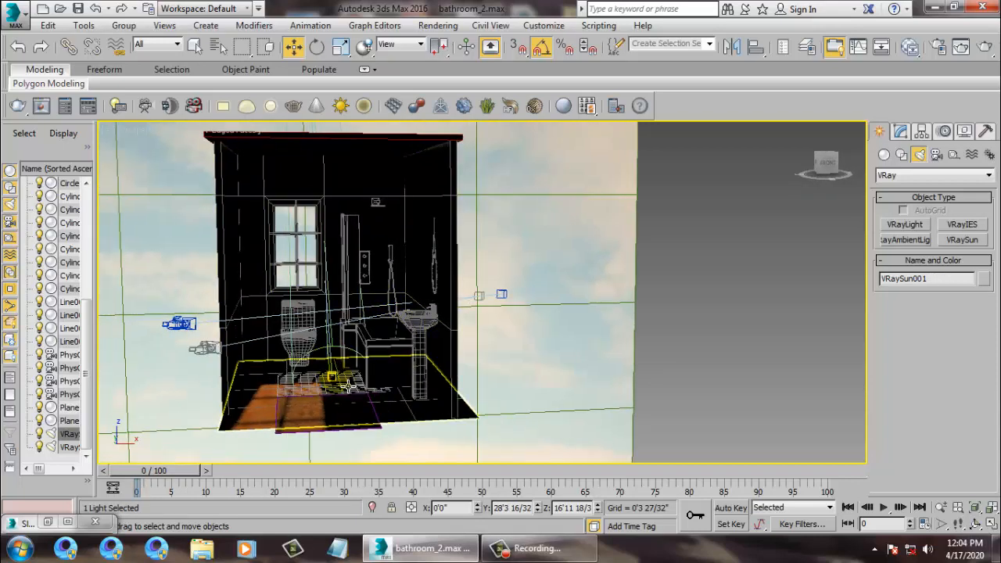
{"action": "left_click_drag", "start_coordinate": [335, 379], "coordinate": [432, 194]}
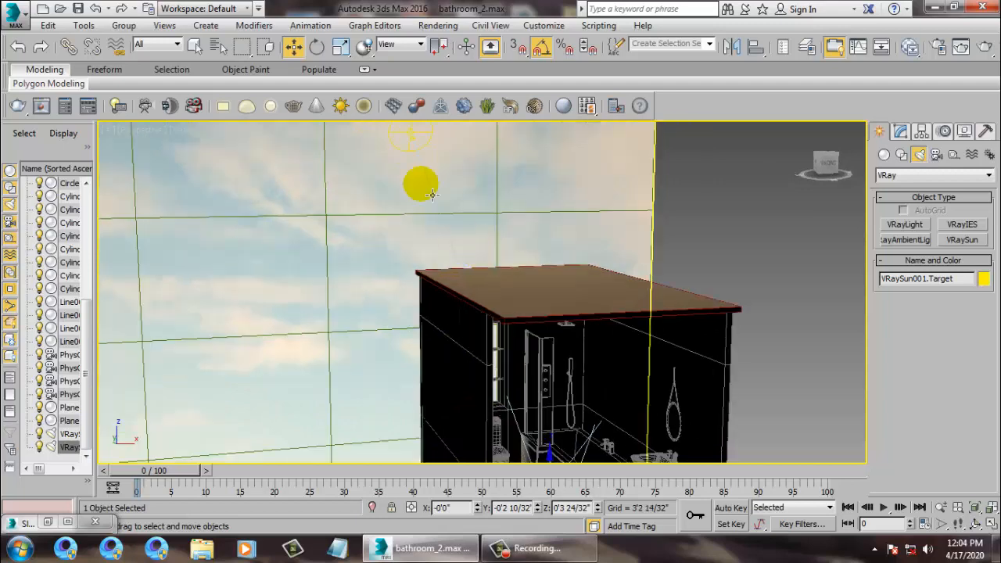
{"action": "left_click", "coordinate": [427, 145], "text": "ctrl"}
{"action": "key", "text": "ctrl+z"}
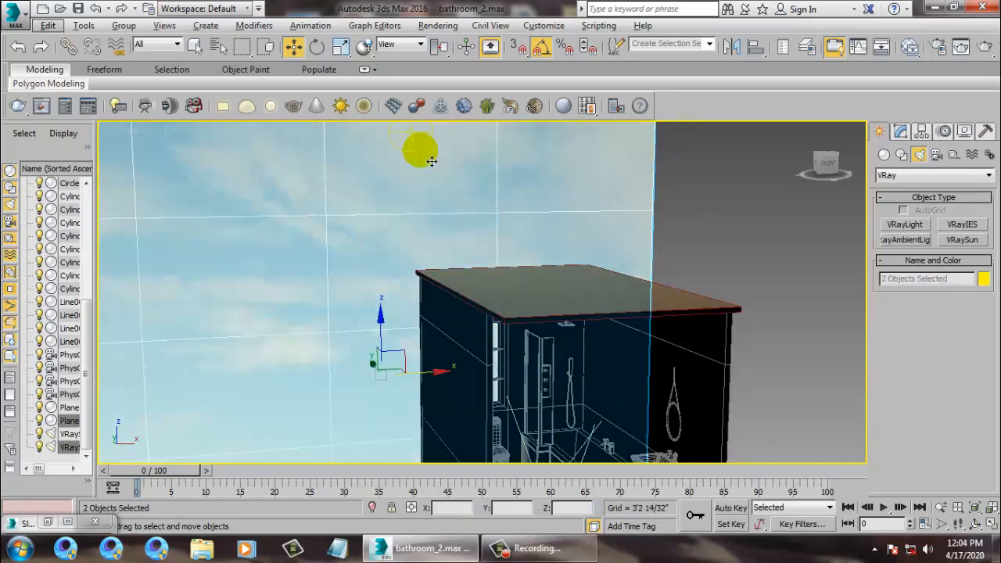
{"action": "left_click", "coordinate": [422, 142], "text": "ctrl"}
{"action": "middle_click_drag", "start_coordinate": [524, 254], "coordinate": [513, 259], "text": "alt"}
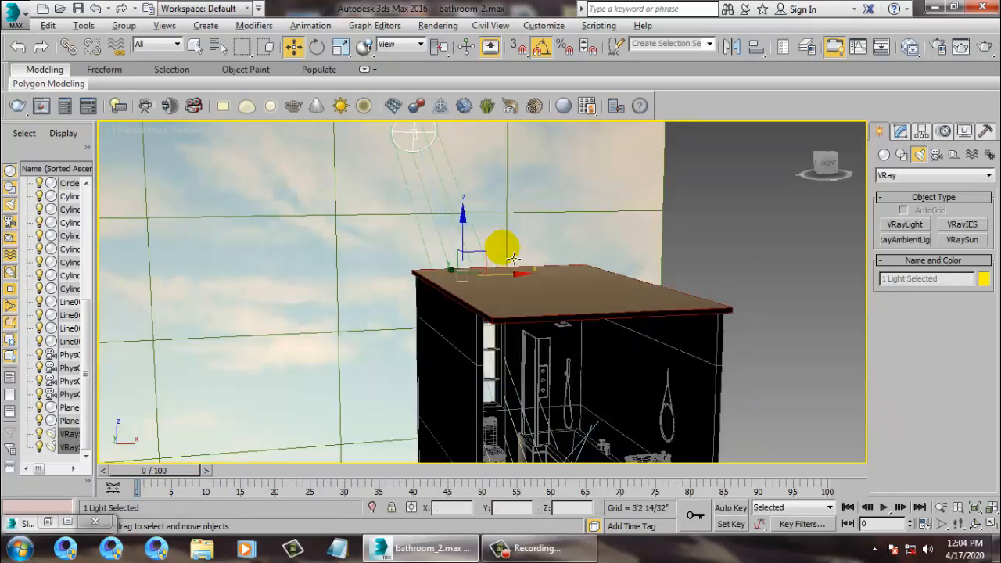
{"action": "key", "text": "p"}
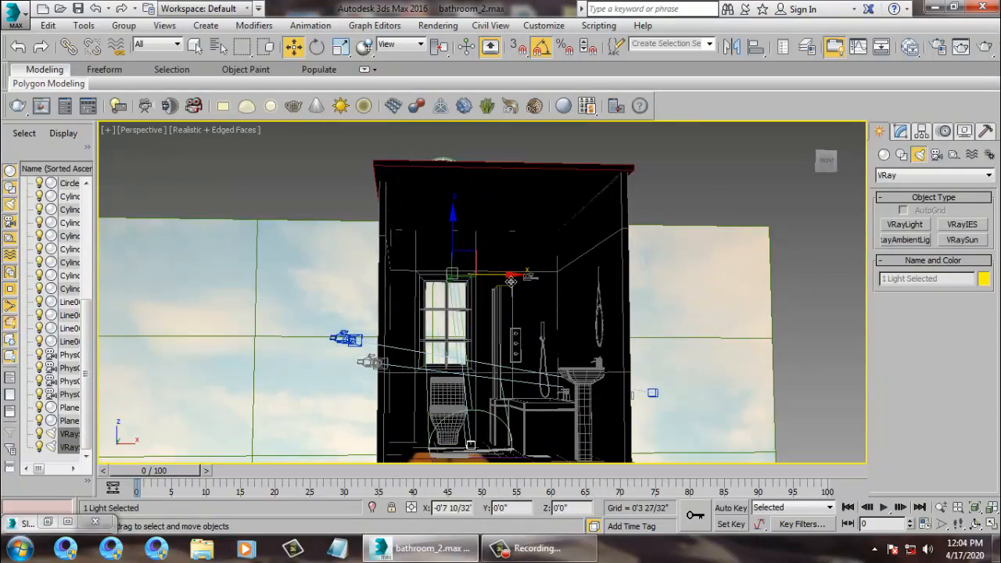
{"action": "middle_click_drag", "start_coordinate": [511, 282], "coordinate": [491, 370], "text": "alt"}
Step: Move only the sun's target across the bathroom floor along Y to about 0'11 24/32"
{"action": "scroll", "coordinate": [470, 365], "scroll_direction": "up", "scroll_amount": 4}
{"action": "middle_click_drag", "start_coordinate": [621, 357], "coordinate": [572, 358], "text": "alt"}
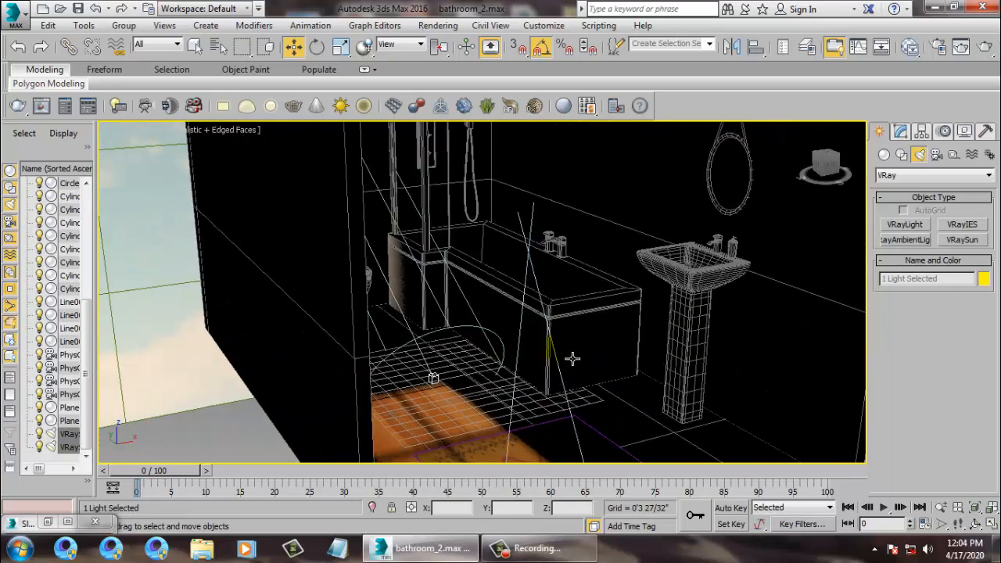
{"action": "left_click", "coordinate": [434, 380]}
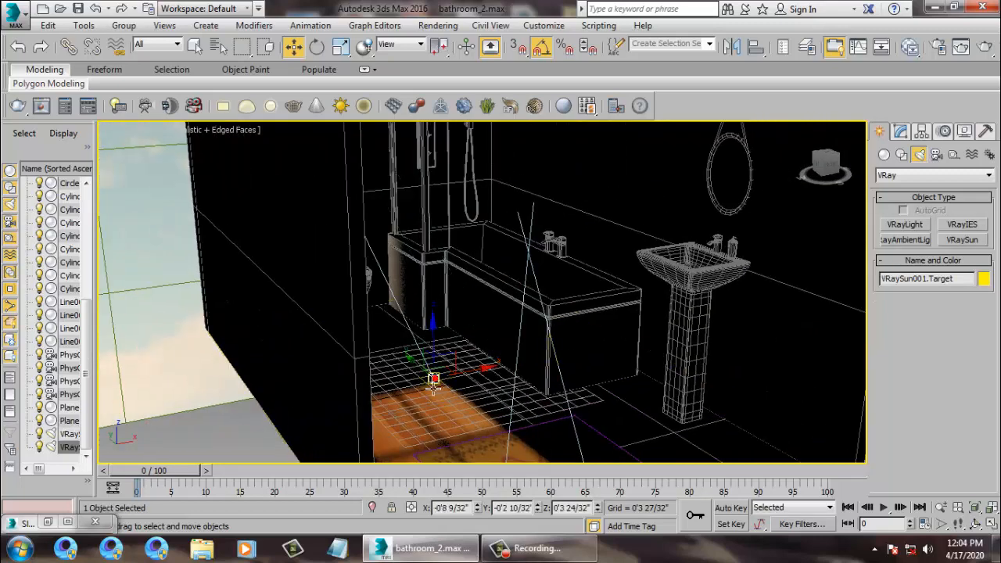
{"action": "mouse_move", "coordinate": [429, 377]}
{"action": "left_mouse_down"}
{"action": "mouse_move", "coordinate": [432, 353]}
{"action": "mouse_move", "coordinate": [401, 342]}
{"action": "left_mouse_up"}
{"action": "scroll", "coordinate": [432, 351], "scroll_direction": "down", "scroll_amount": 3}
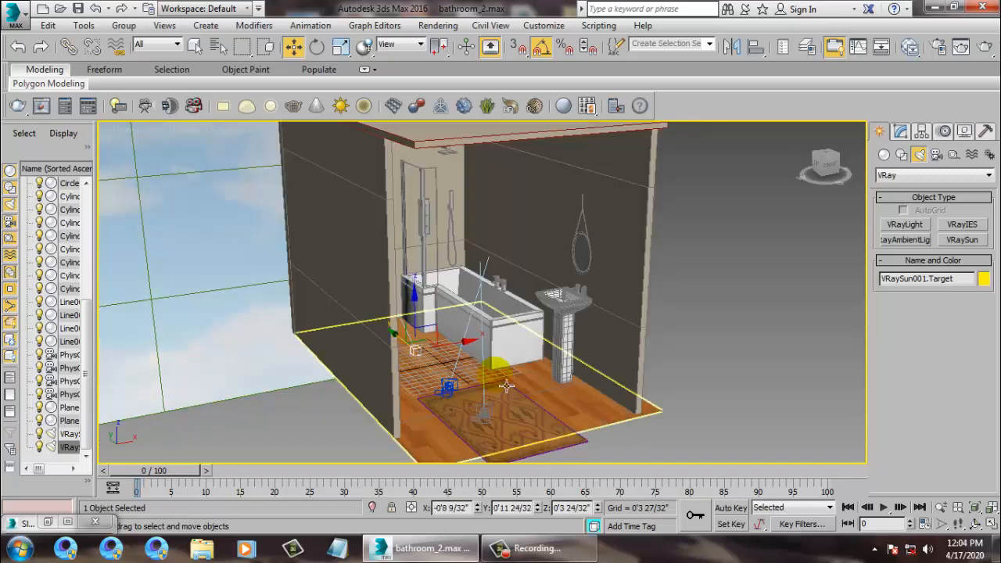
Step: Raise the VRaySun outside the bathroom to a height of about 19'5"
{"action": "middle_click_drag", "start_coordinate": [377, 275], "coordinate": [451, 296], "text": "alt"}
{"action": "middle_click_drag", "start_coordinate": [451, 296], "coordinate": [473, 315]}
{"action": "scroll", "coordinate": [473, 315], "scroll_direction": "down", "scroll_amount": 5}
{"action": "left_click", "coordinate": [349, 241]}
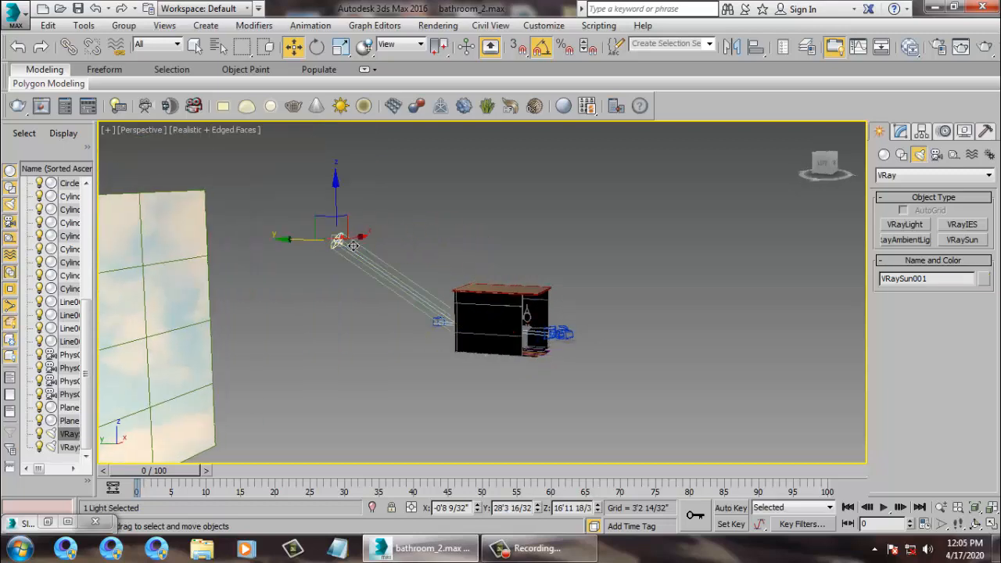
{"action": "left_click_drag", "start_coordinate": [335, 193], "coordinate": [339, 176]}
{"action": "middle_click_drag", "start_coordinate": [461, 233], "coordinate": [500, 240], "text": "alt"}
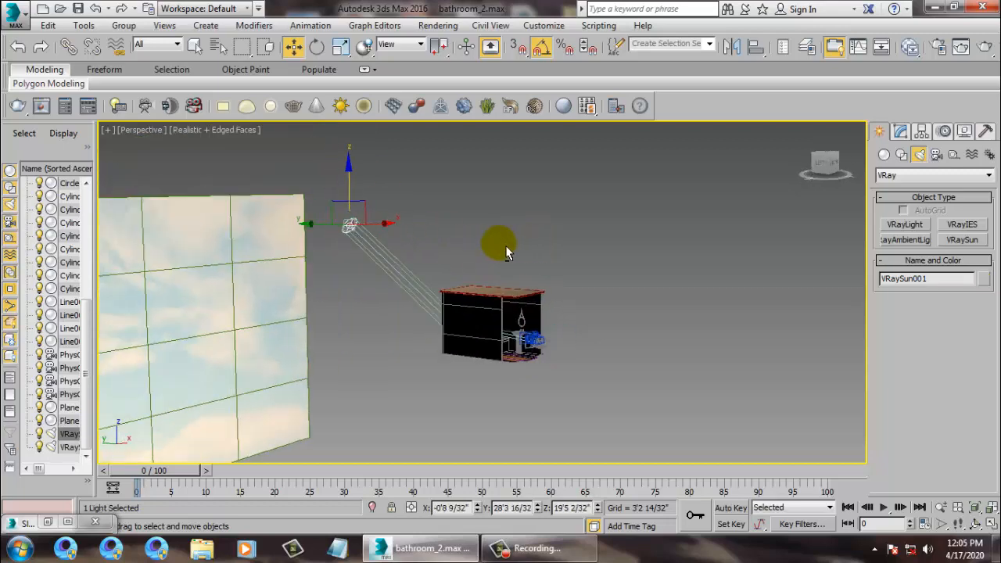
Step: Switch the viewport to PhysCamera002 and display its safe frame
{"action": "key", "text": "c"}
{"action": "double_click", "coordinate": [467, 175]}
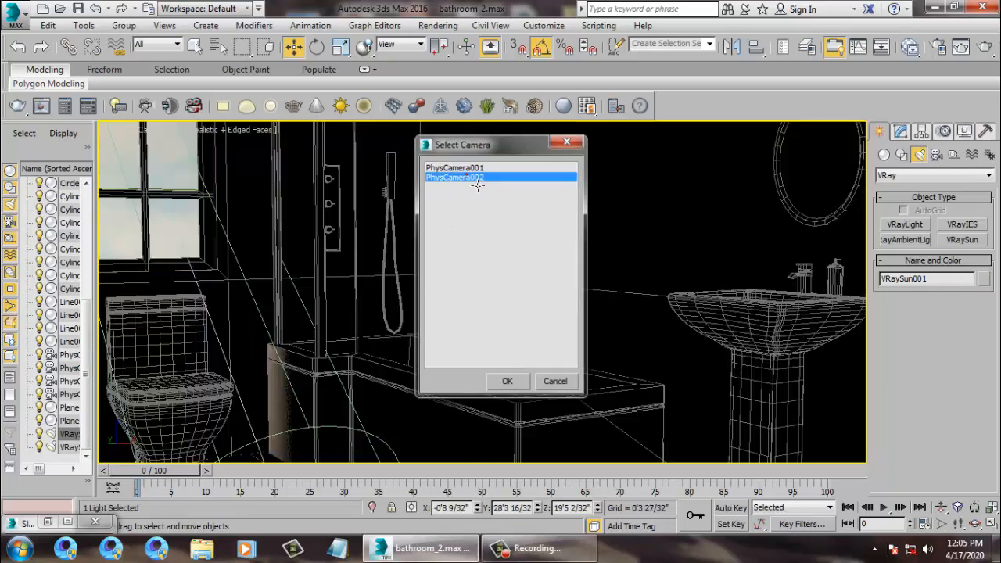
{"action": "key", "text": "shift+f"}
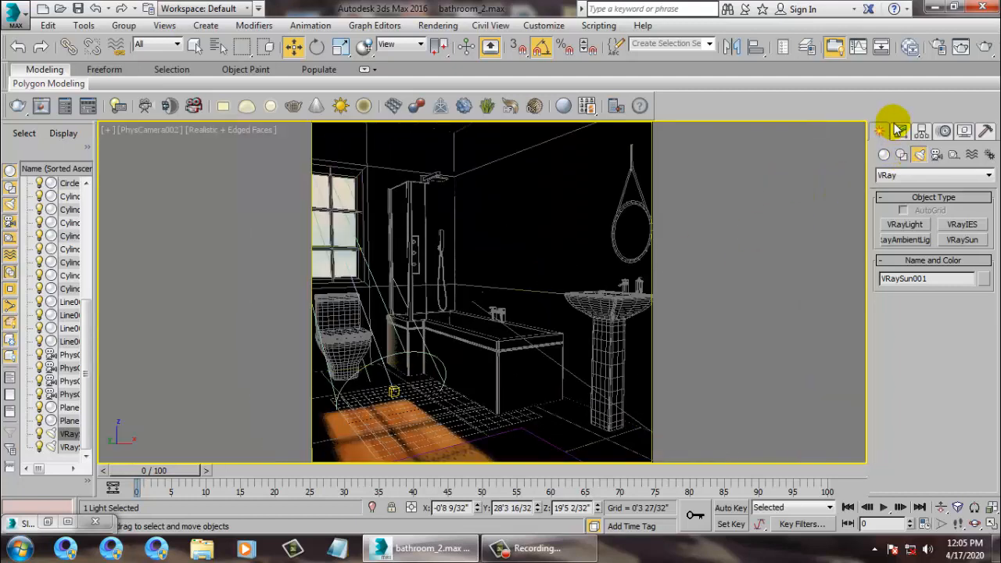
Step: Check the sun's placement around the bathroom in the perspective view and return to the PhysCamera002 view
{"action": "key", "text": "p"}
{"action": "scroll", "coordinate": [515, 230], "scroll_direction": "down", "scroll_amount": 5}
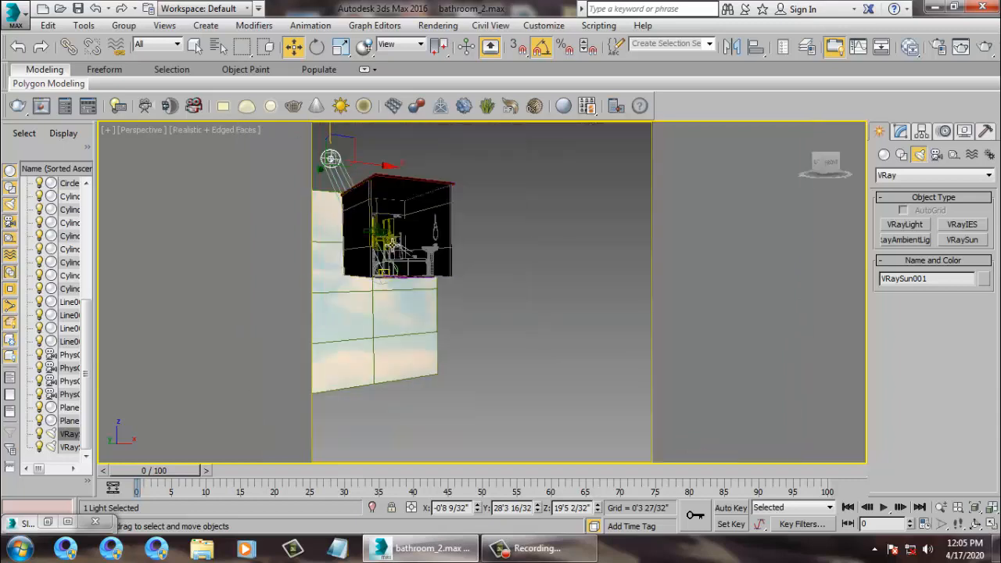
{"action": "middle_click_drag", "start_coordinate": [359, 196], "coordinate": [425, 259]}
{"action": "key", "text": "c"}
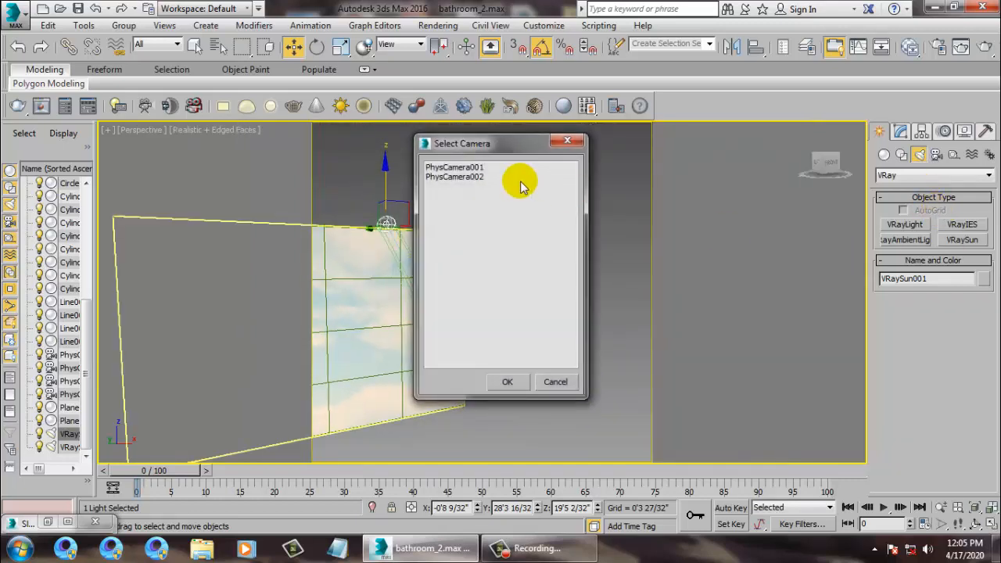
{"action": "left_click", "coordinate": [471, 178]}
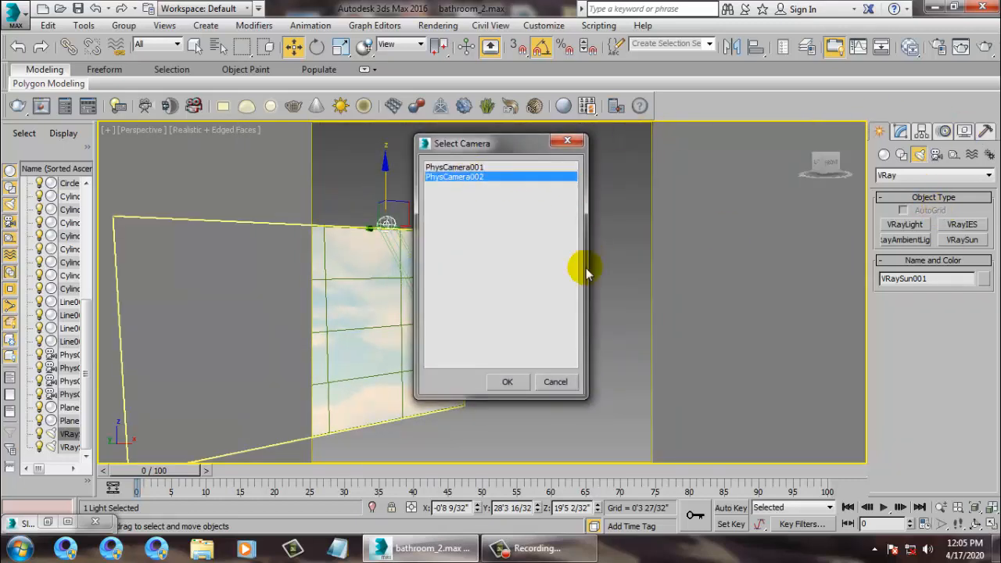
{"action": "left_click", "coordinate": [512, 384]}
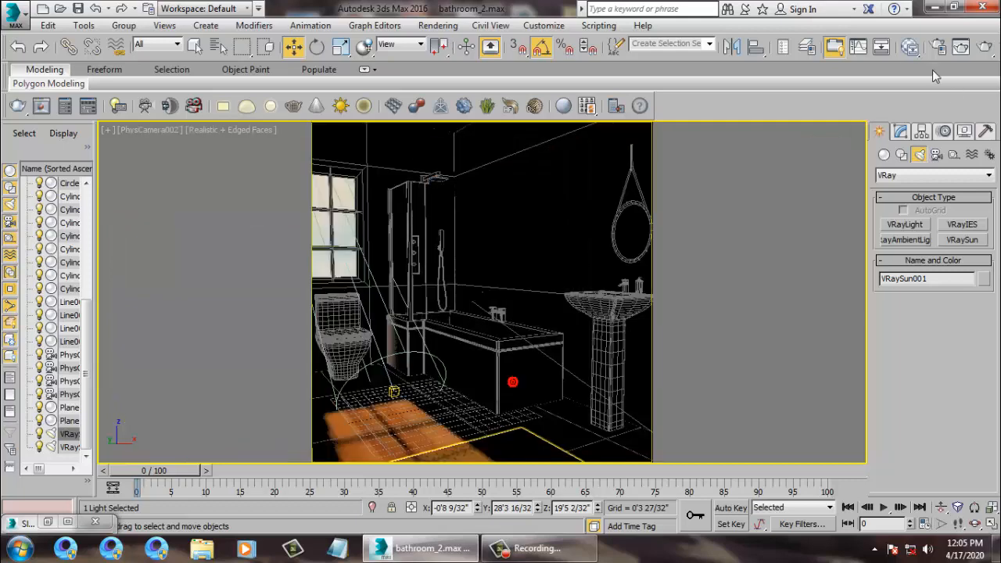
Step: Set the VRaySun's filter color to RGB 192, 154, 133 and its intensity multiplier to 0.4
{"action": "left_click", "coordinate": [899, 133]}
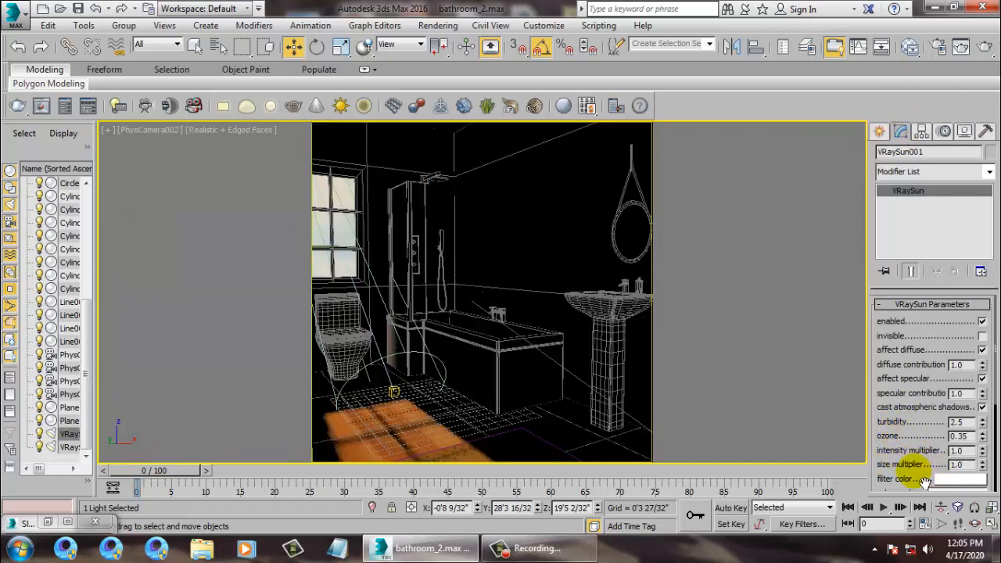
{"action": "left_click_drag", "start_coordinate": [926, 473], "coordinate": [922, 430]}
{"action": "left_click", "coordinate": [958, 432]}
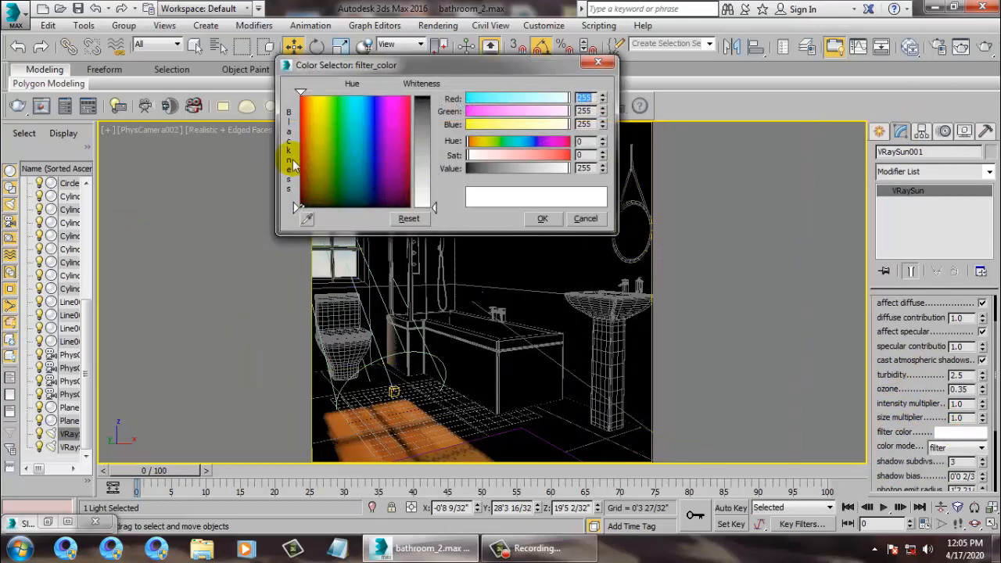
{"action": "left_click_drag", "start_coordinate": [303, 154], "coordinate": [306, 154]}
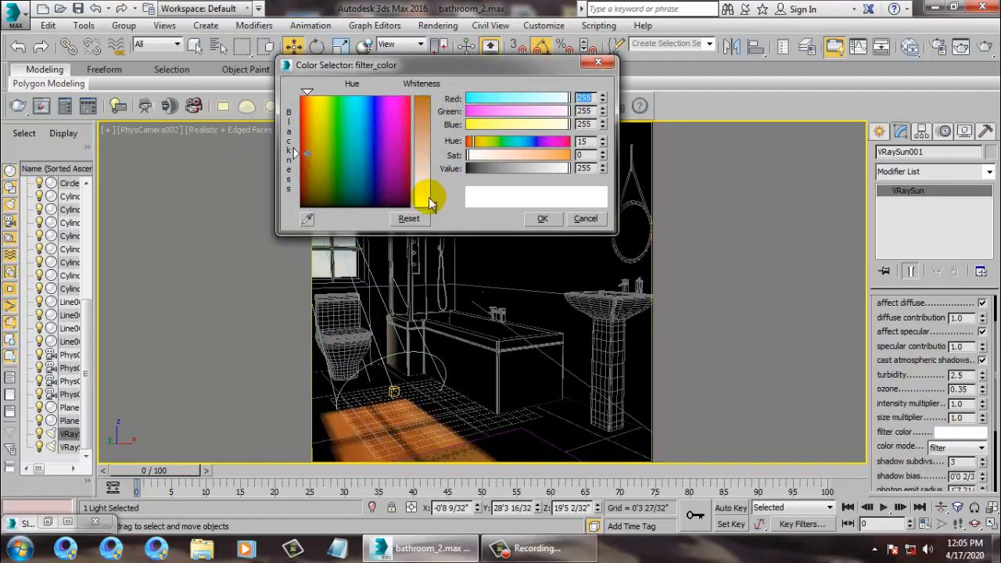
{"action": "left_click_drag", "start_coordinate": [427, 195], "coordinate": [428, 154]}
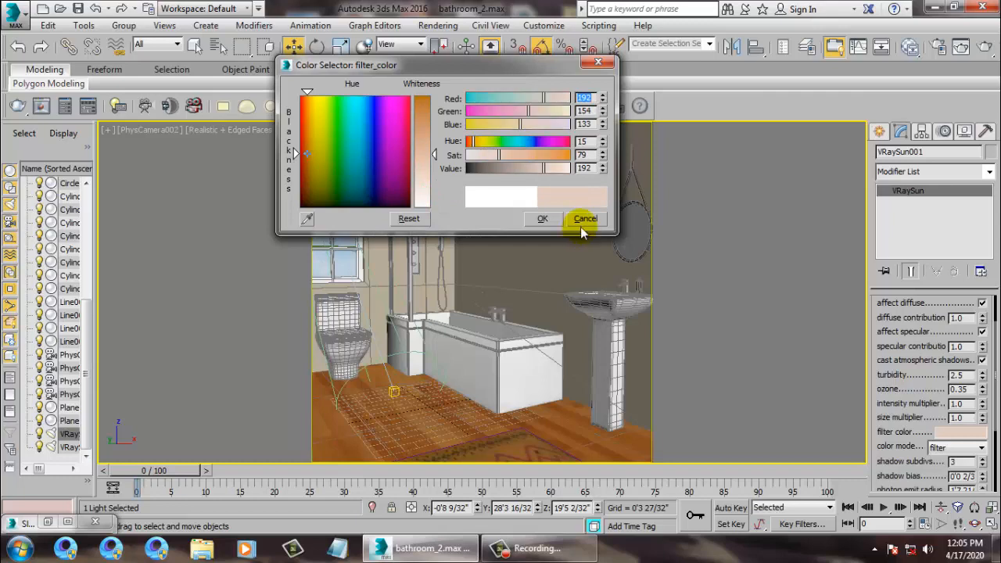
{"action": "left_click", "coordinate": [543, 219]}
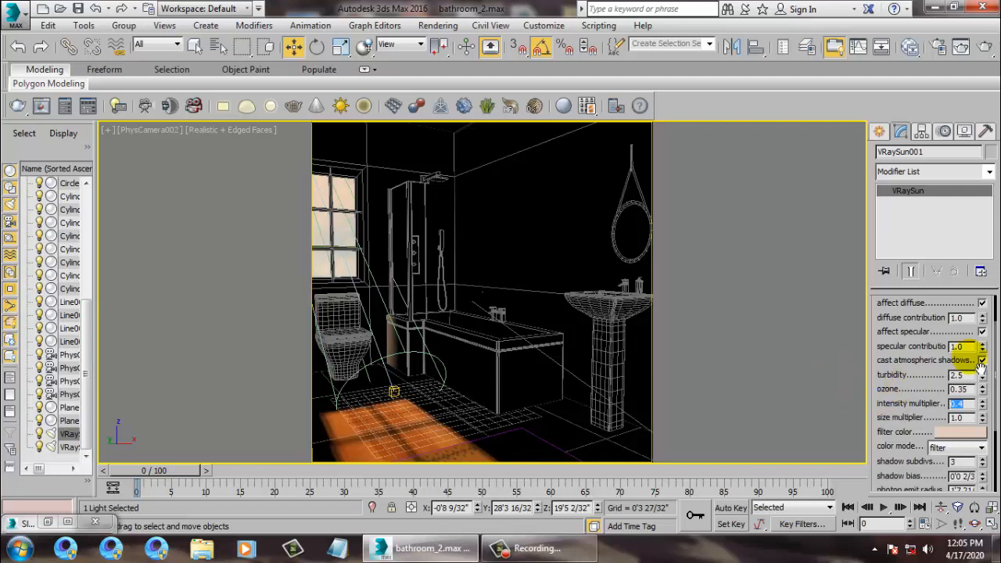
Step: Increase the VRaySun's photon emit radius to about 5'6" and review its other parameters
{"action": "left_click_drag", "start_coordinate": [893, 475], "coordinate": [916, 396]}
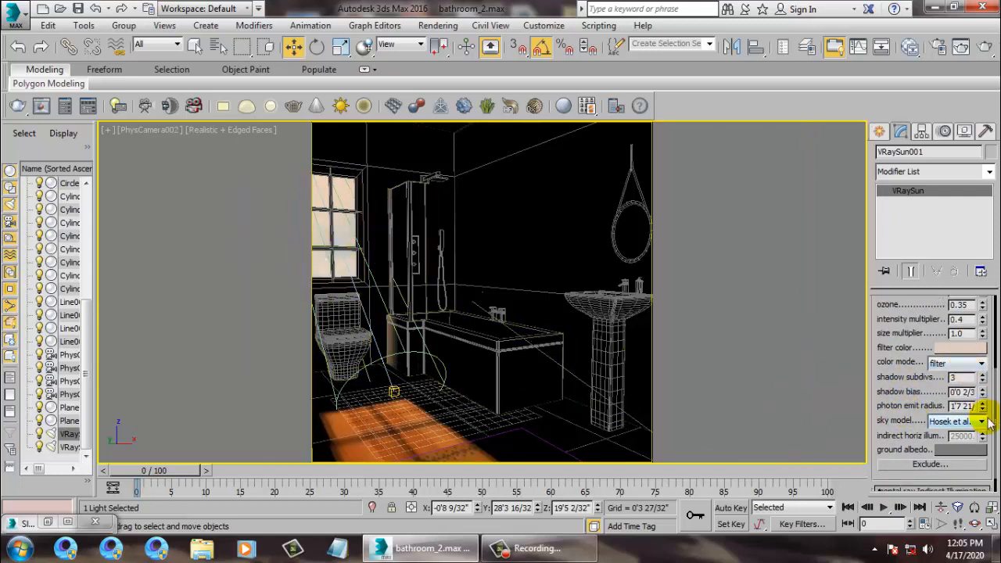
{"action": "left_click_drag", "start_coordinate": [983, 412], "coordinate": [974, 246]}
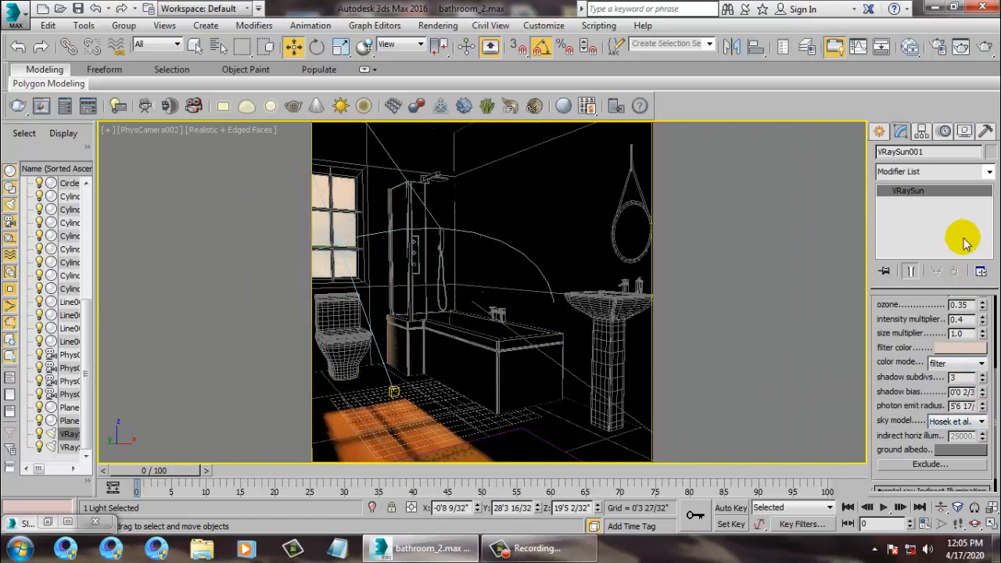
{"action": "left_click_drag", "start_coordinate": [930, 329], "coordinate": [912, 444]}
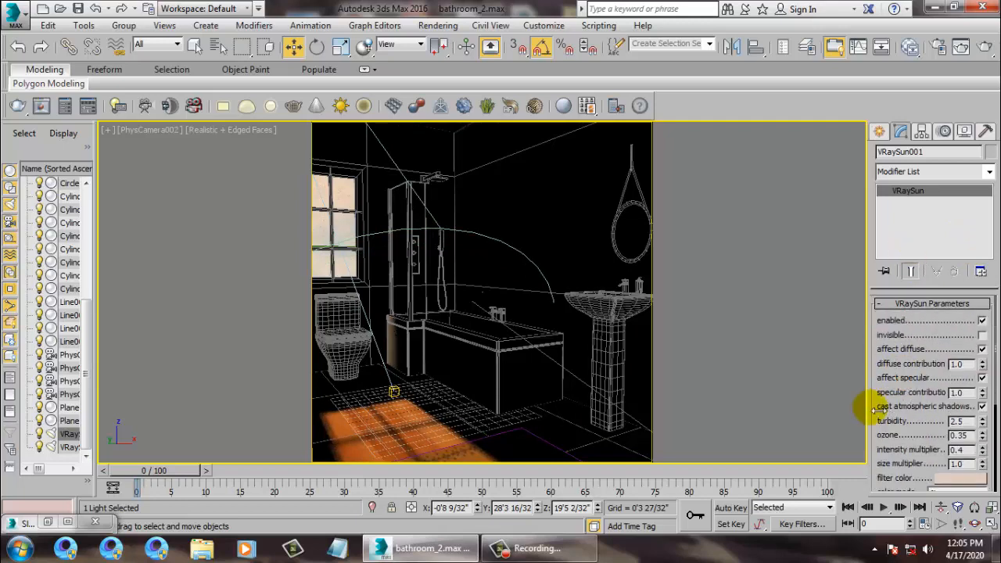
{"action": "left_click_drag", "start_coordinate": [877, 411], "coordinate": [994, 412]}
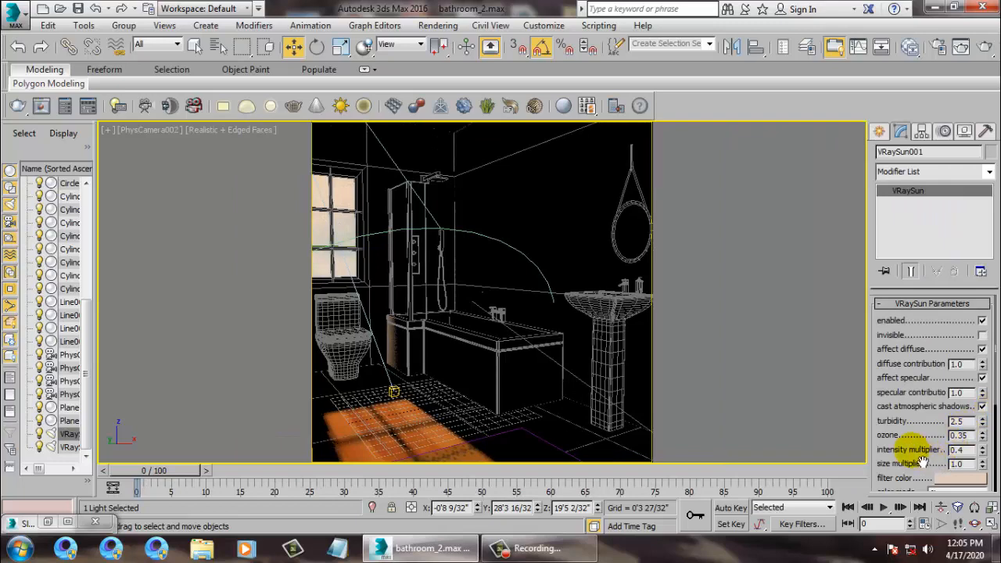
{"action": "left_click_drag", "start_coordinate": [913, 452], "coordinate": [933, 522]}
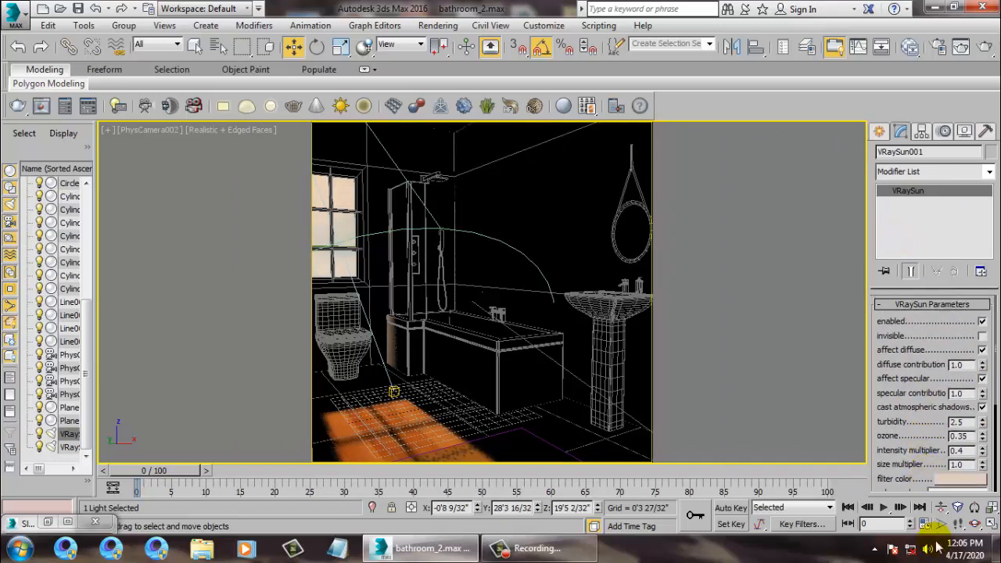
Step: Create a plane VRayLight in front of the bathroom's open side in the perspective view and raise it to about 6'2"
{"action": "key", "text": "p"}
{"action": "scroll", "coordinate": [476, 328], "scroll_direction": "down", "scroll_amount": 8}
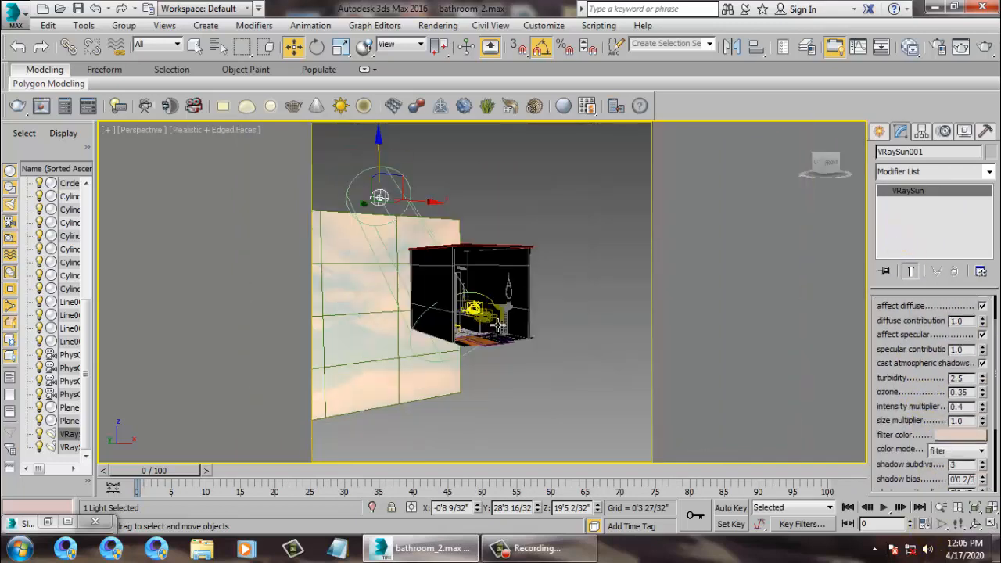
{"action": "middle_click_drag", "start_coordinate": [477, 327], "coordinate": [504, 343], "text": "alt"}
{"action": "left_click", "coordinate": [879, 131]}
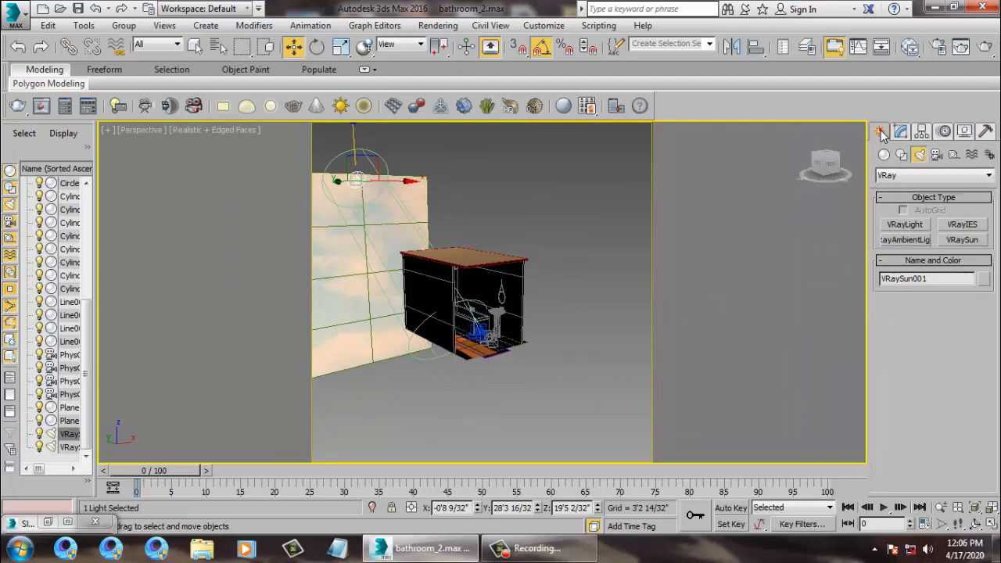
{"action": "left_click", "coordinate": [907, 227]}
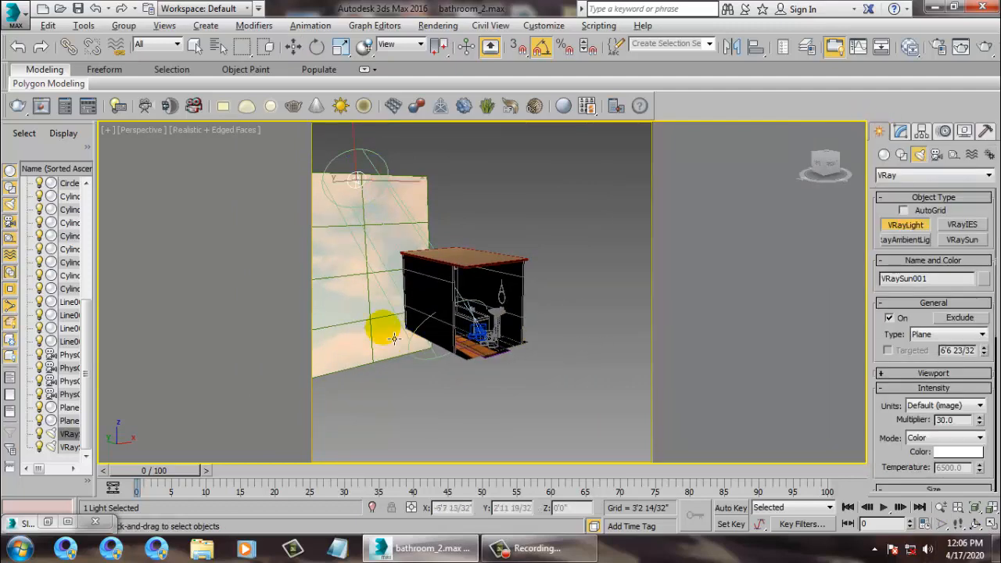
{"action": "key", "text": "alt+w"}
{"action": "scroll", "coordinate": [703, 424], "scroll_direction": "up", "scroll_amount": 2}
{"action": "key", "text": "alt+w"}
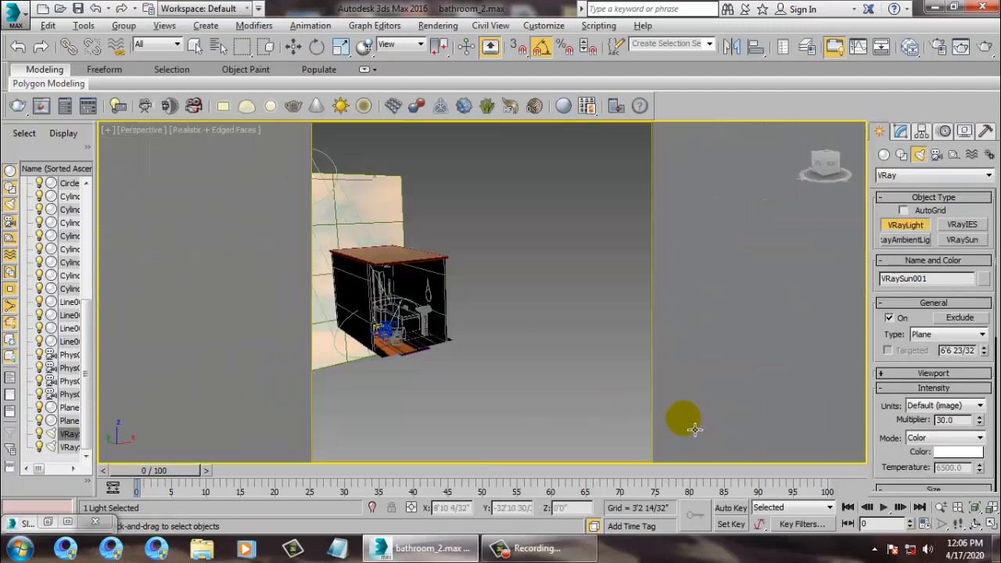
{"action": "scroll", "coordinate": [681, 417], "scroll_direction": "up", "scroll_amount": 3}
{"action": "middle_click_drag", "start_coordinate": [433, 386], "coordinate": [520, 387]}
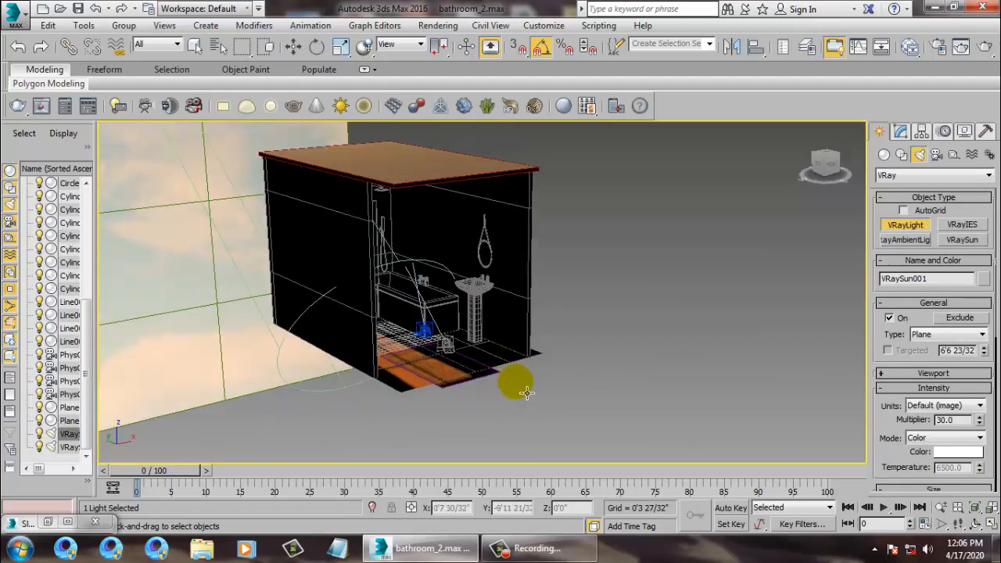
{"action": "left_click_drag", "start_coordinate": [517, 383], "coordinate": [452, 516]}
{"action": "key", "text": "w"}
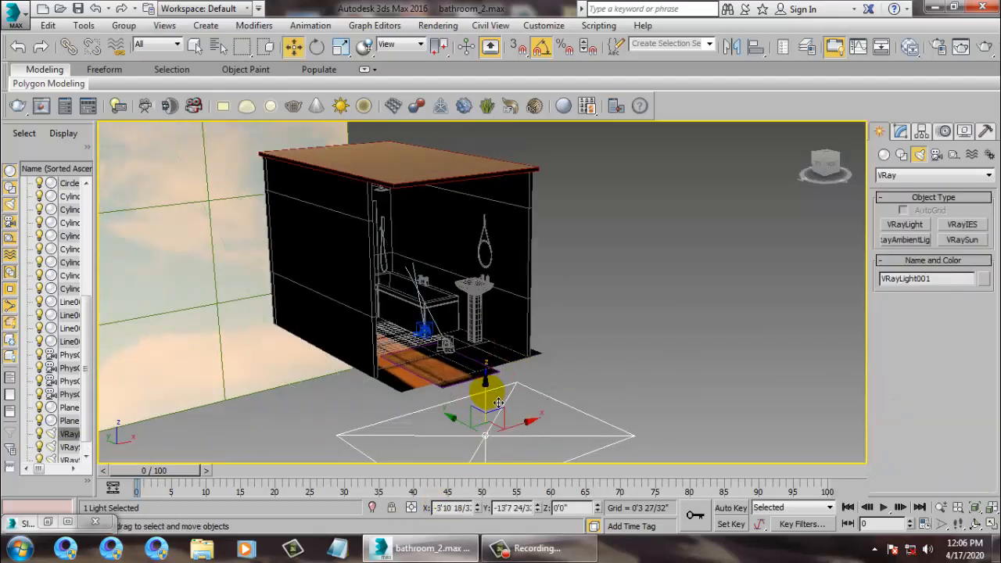
{"action": "left_click_drag", "start_coordinate": [498, 402], "coordinate": [524, 252]}
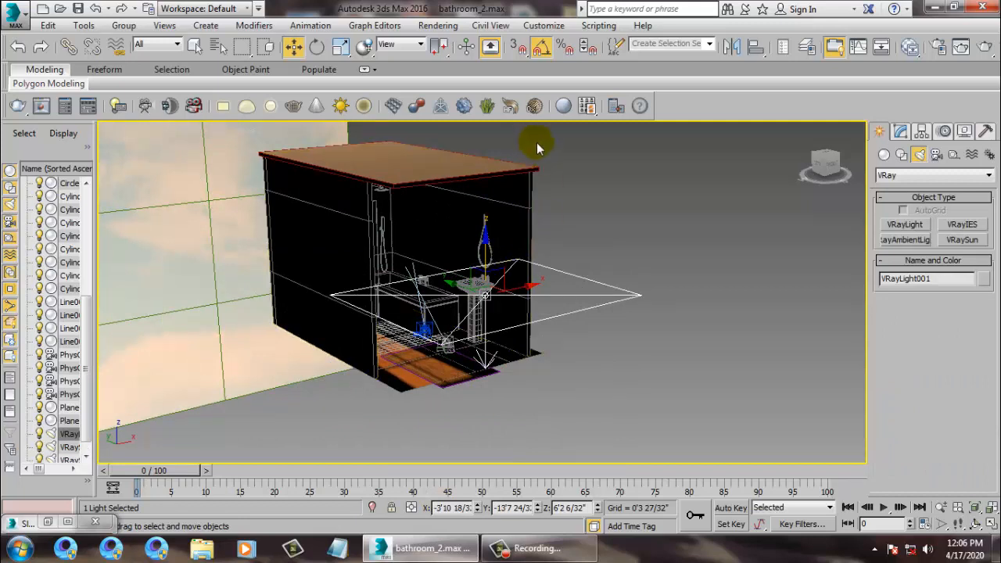
Step: Turn off angle snapping and rotate the plane VRayLight upright by about 71° in X so it faces the bathroom
{"action": "left_click", "coordinate": [540, 47]}
{"action": "key", "text": "e"}
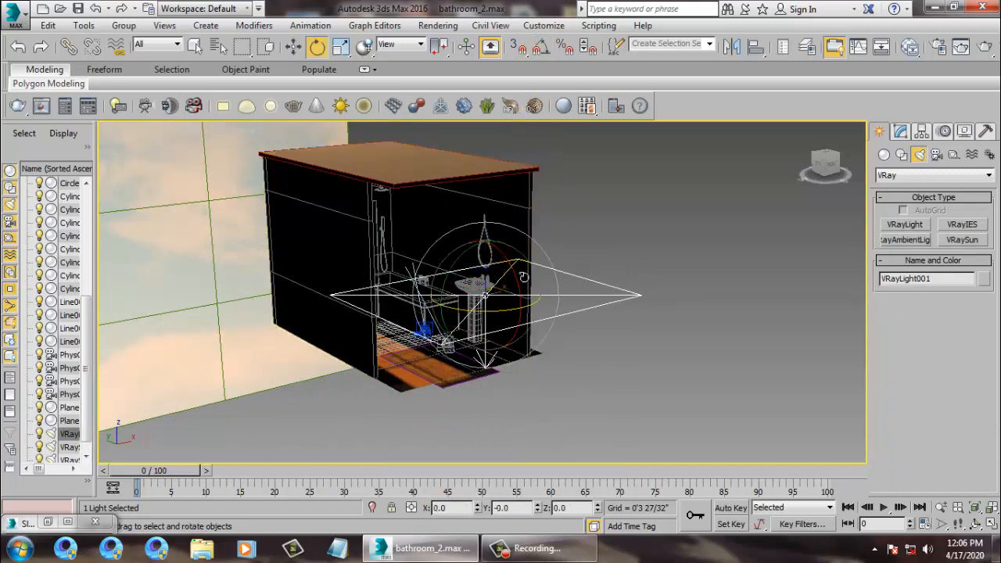
{"action": "mouse_move", "coordinate": [523, 277]}
{"action": "left_mouse_down"}
{"action": "mouse_move", "coordinate": [532, 291]}
{"action": "mouse_move", "coordinate": [534, 274]}
{"action": "mouse_move", "coordinate": [576, 359]}
{"action": "mouse_move", "coordinate": [508, 325]}
{"action": "mouse_move", "coordinate": [491, 305]}
{"action": "mouse_move", "coordinate": [552, 256]}
{"action": "left_mouse_up"}
{"action": "middle_click_drag", "start_coordinate": [541, 258], "coordinate": [557, 247], "text": "alt"}
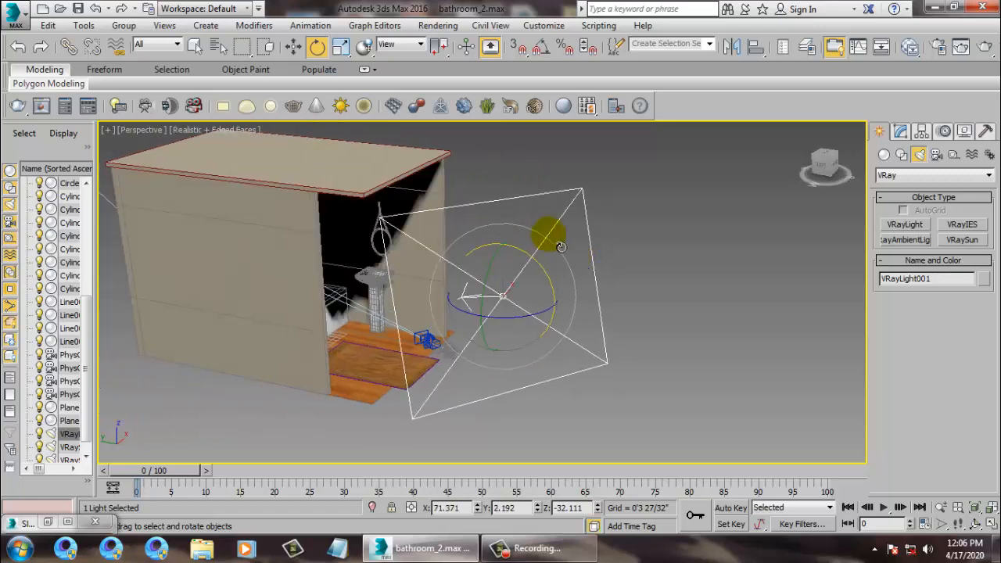
{"action": "middle_click_drag", "start_coordinate": [578, 242], "coordinate": [625, 281], "text": "alt"}
{"action": "key", "text": "w"}
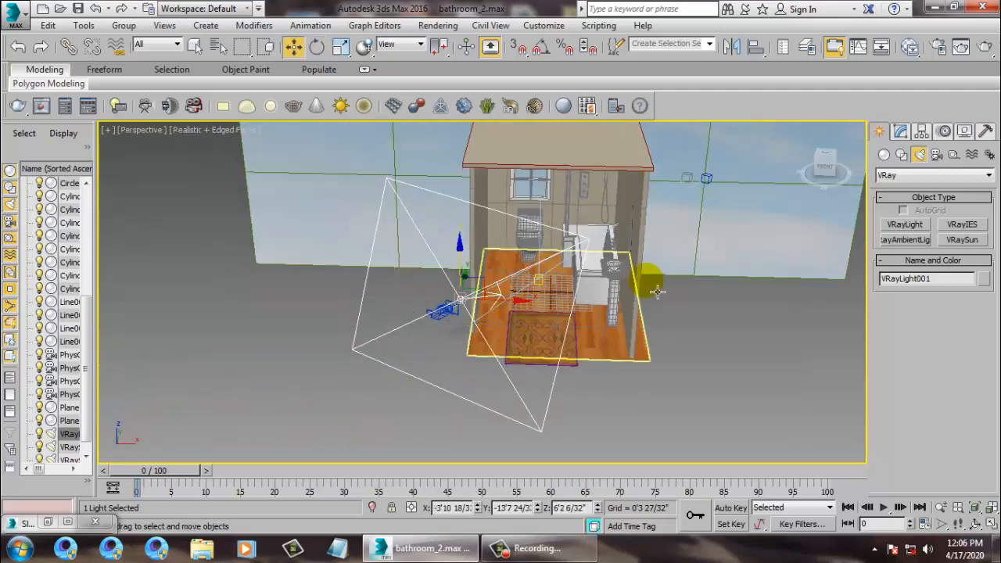
Step: Make the VRayLight targeted and move its target inside the bathroom to about X 3'8", Y -0'7", Z 0'8"
{"action": "left_click", "coordinate": [900, 131]}
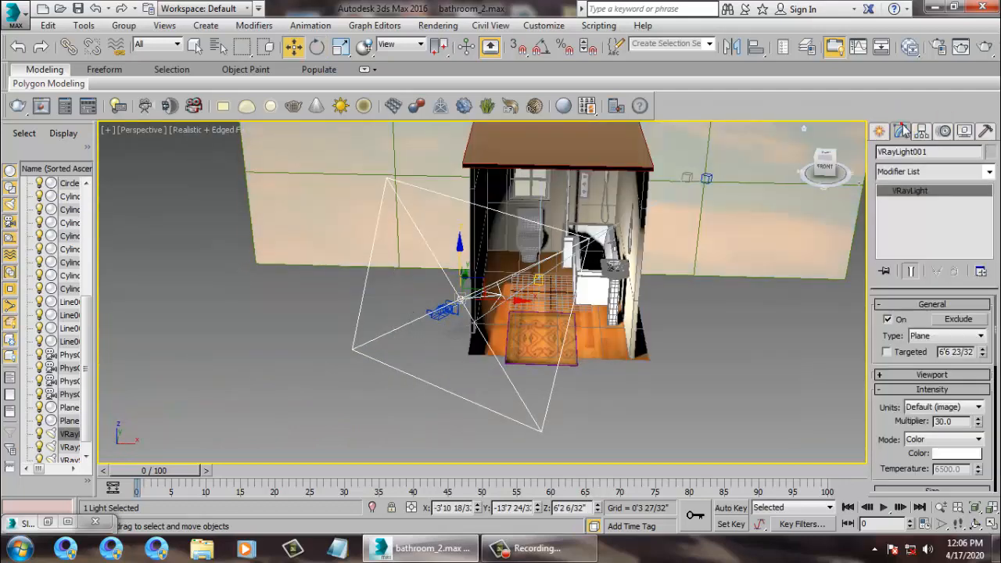
{"action": "left_click", "coordinate": [885, 352]}
{"action": "left_click", "coordinate": [551, 307]}
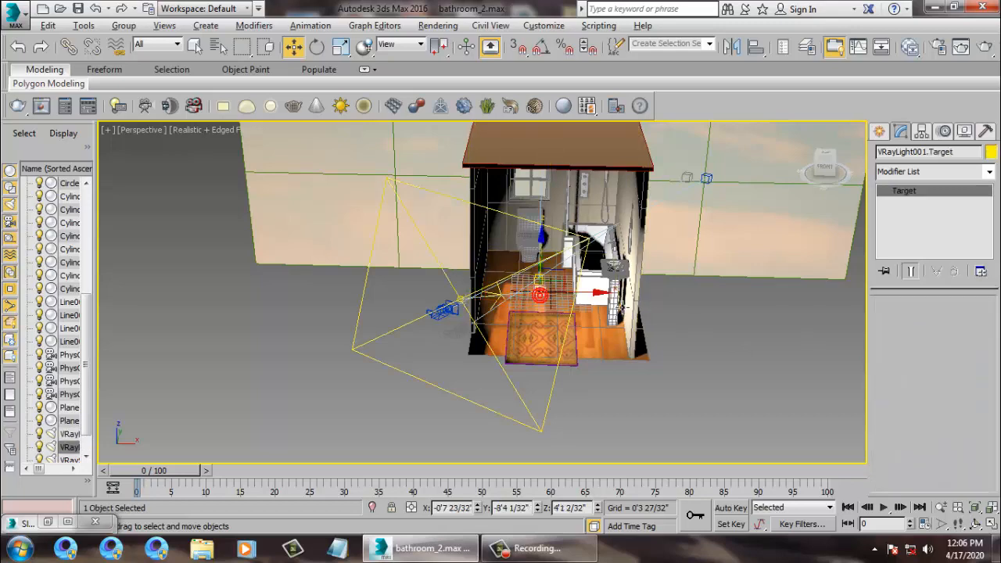
{"action": "middle_click_drag", "start_coordinate": [551, 306], "coordinate": [578, 310], "text": "alt"}
{"action": "middle_click_drag", "start_coordinate": [573, 274], "coordinate": [630, 234], "text": "alt"}
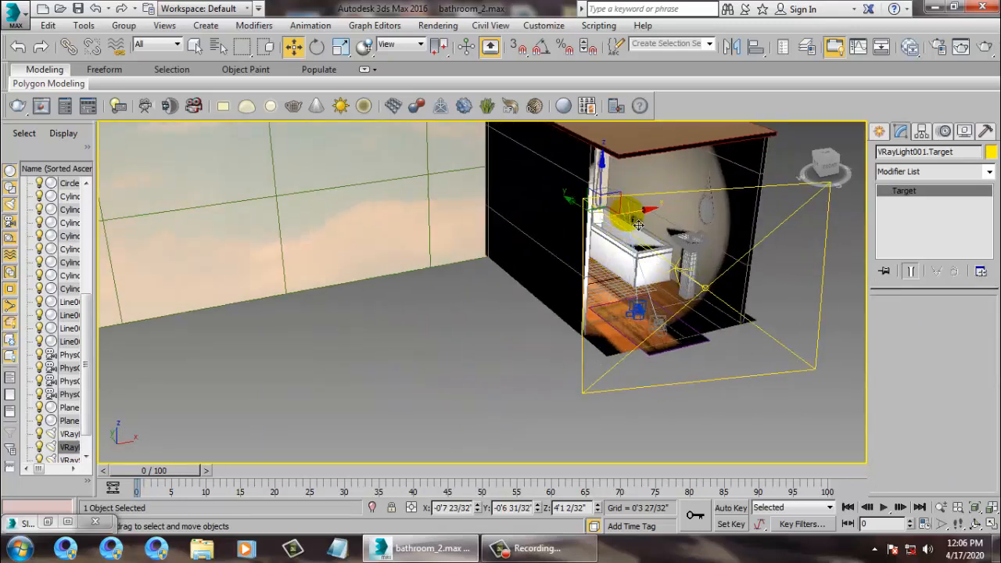
{"action": "left_click_drag", "start_coordinate": [645, 227], "coordinate": [674, 218]}
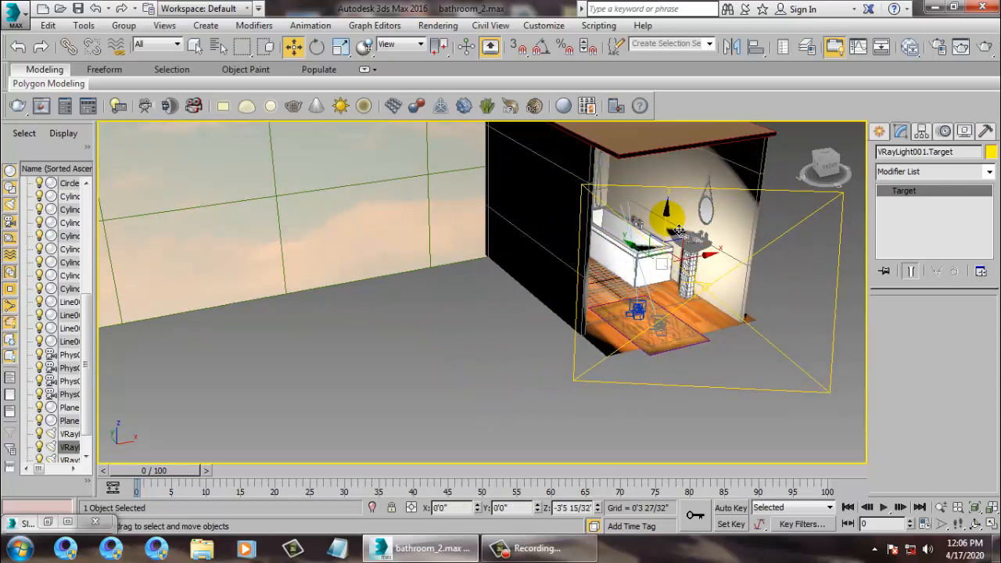
{"action": "middle_click_drag", "start_coordinate": [673, 218], "coordinate": [699, 337], "text": "alt"}
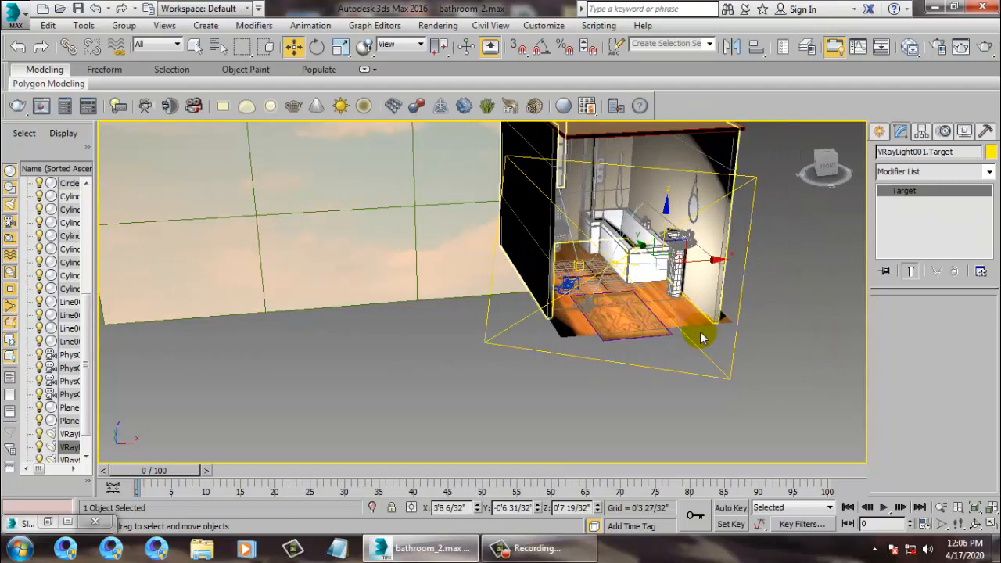
Step: Select the VRayLight again and switch the viewport to the PhysCamera002 view with its safe frame shown
{"action": "left_click", "coordinate": [710, 375]}
{"action": "key", "text": "c"}
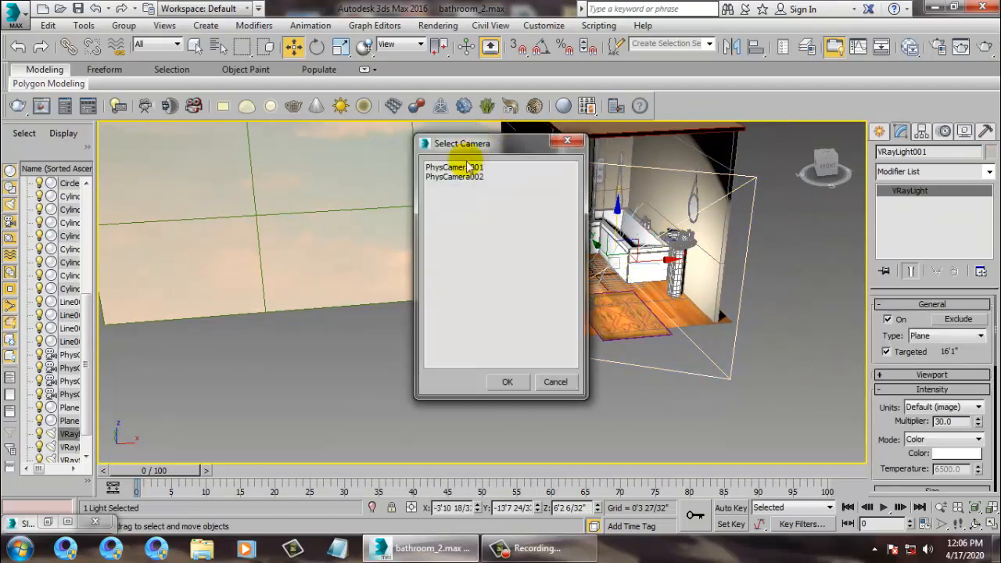
{"action": "left_click", "coordinate": [461, 177]}
{"action": "left_click", "coordinate": [703, 377]}
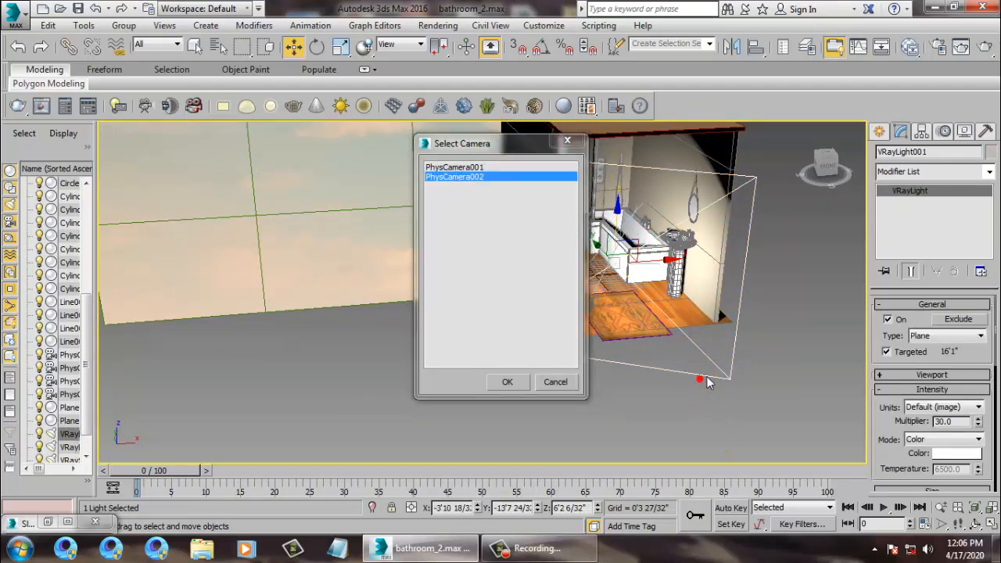
{"action": "left_click", "coordinate": [555, 381]}
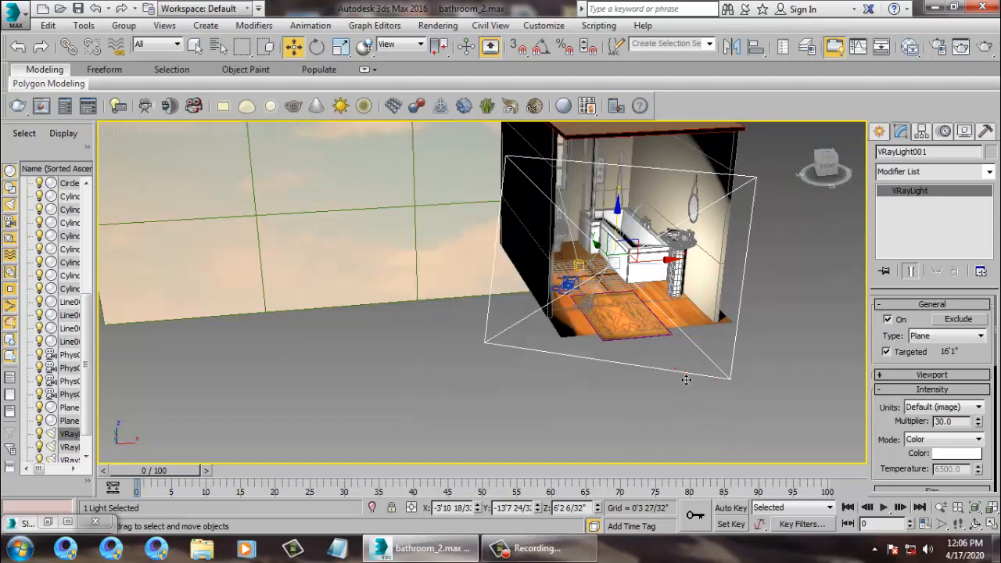
{"action": "left_click", "coordinate": [677, 377]}
{"action": "key", "text": "c"}
{"action": "left_click", "coordinate": [487, 179]}
{"action": "double_click", "coordinate": [475, 173]}
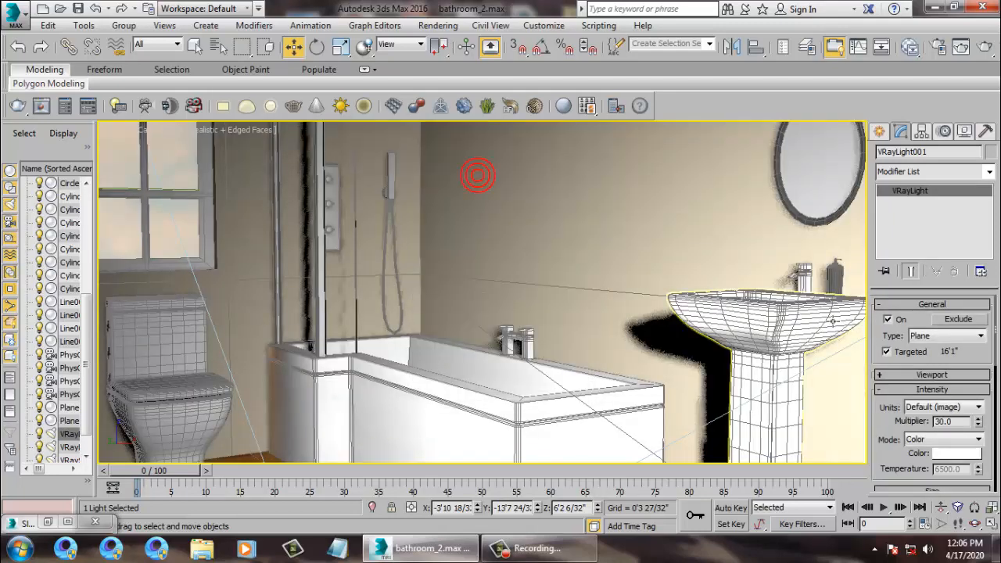
{"action": "left_click", "coordinate": [819, 312]}
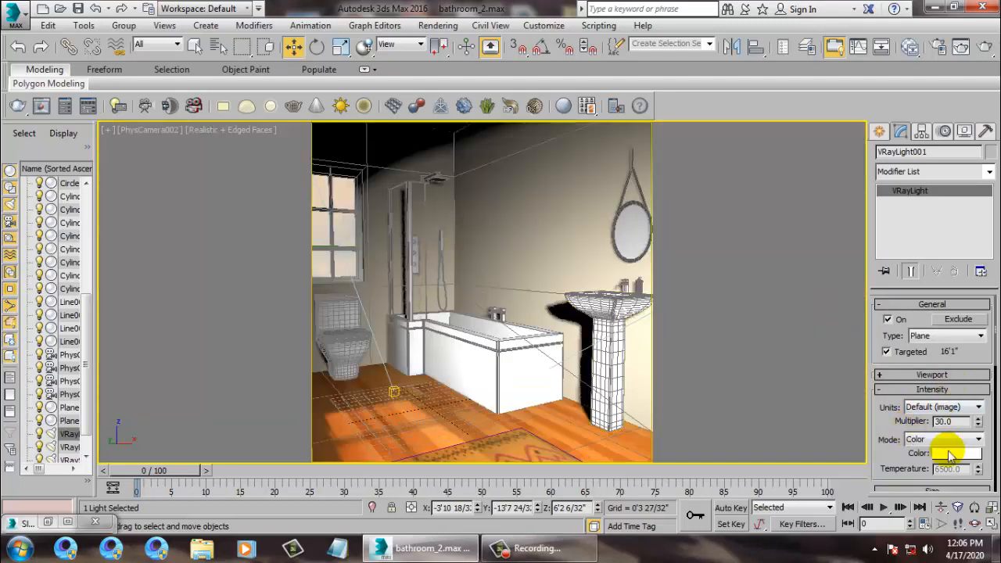
Step: Tint the VRayLight's color a pale warm pink
{"action": "left_click", "coordinate": [953, 457]}
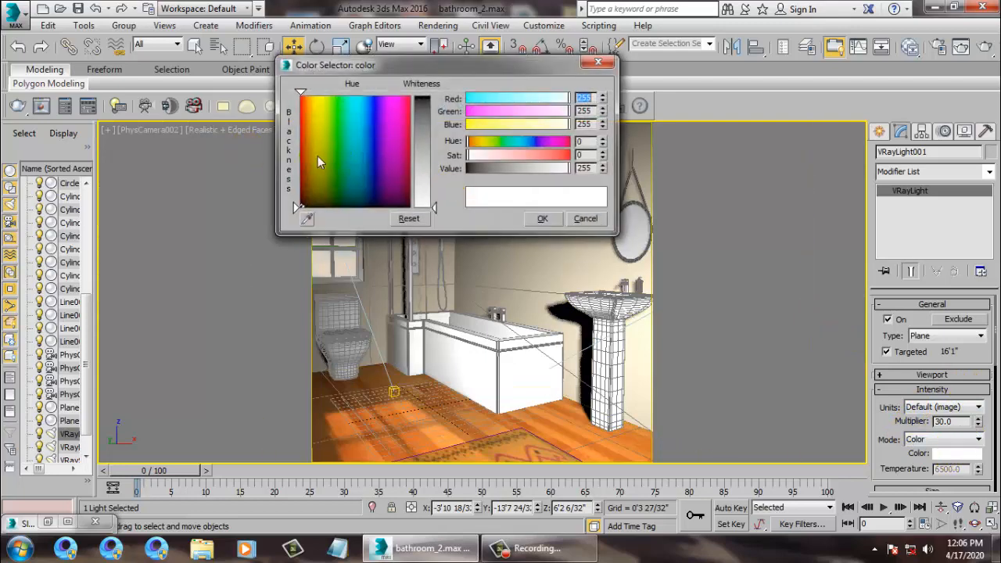
{"action": "left_click_drag", "start_coordinate": [316, 156], "coordinate": [306, 160]}
{"action": "left_click_drag", "start_coordinate": [429, 164], "coordinate": [430, 153]}
{"action": "left_click", "coordinate": [543, 218]}
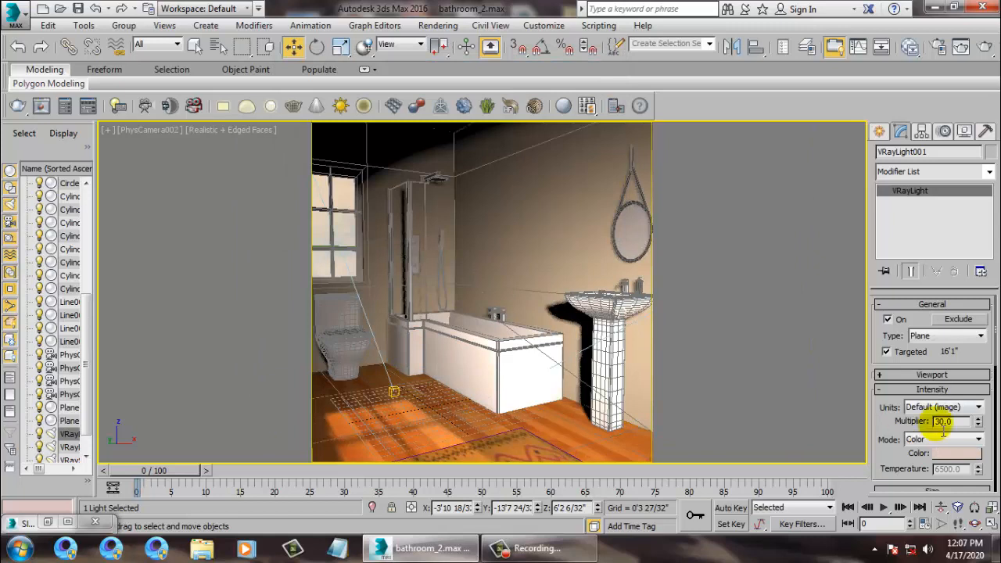
Step: Enable the Double-sided, Invisible and No decay options for the VRayLight
{"action": "left_click_drag", "start_coordinate": [895, 434], "coordinate": [918, 277]}
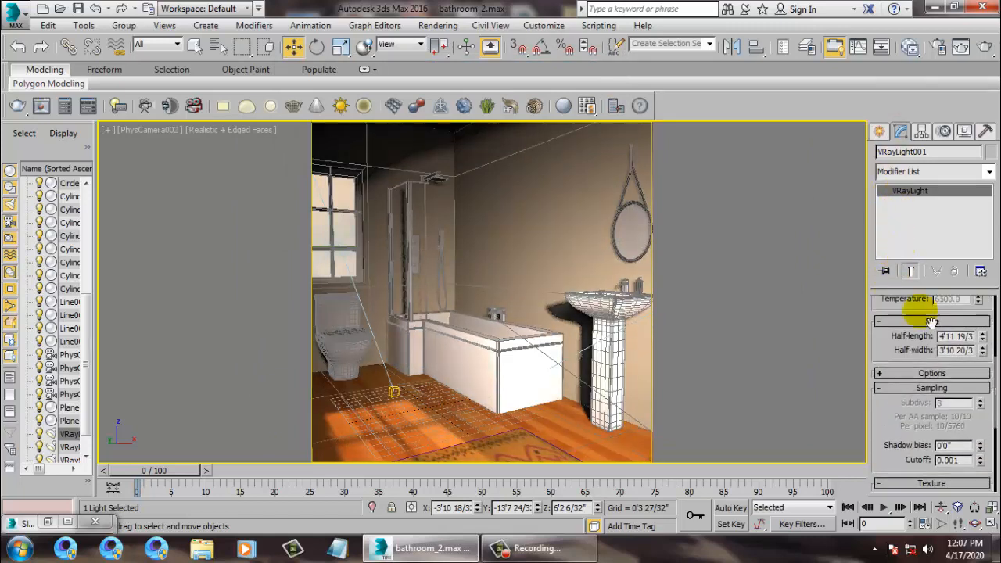
{"action": "left_click", "coordinate": [920, 378]}
{"action": "left_click", "coordinate": [899, 379]}
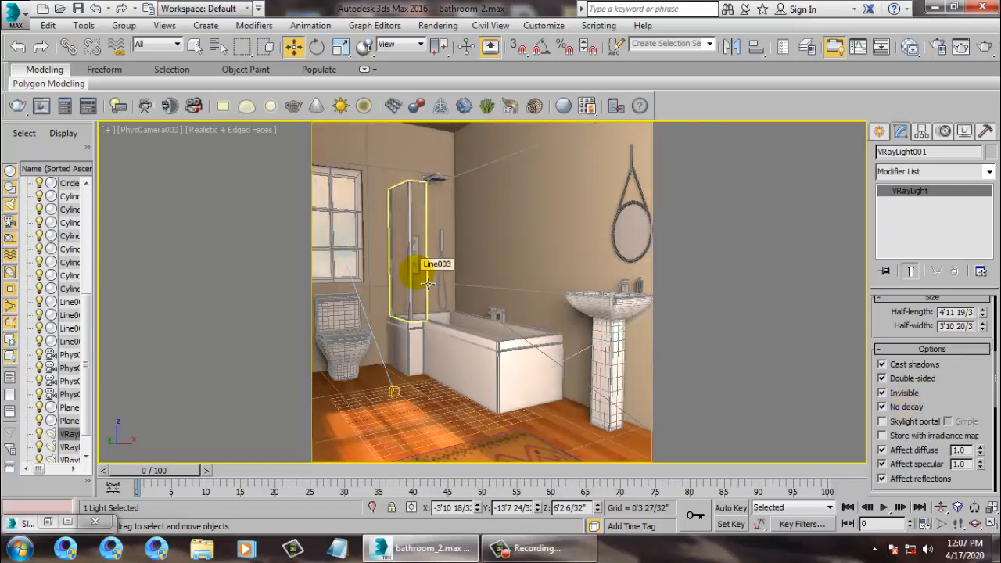
Step: Set the VRayLight's intensity multiplier to 5 and review its remaining options
{"action": "left_click_drag", "start_coordinate": [976, 378], "coordinate": [976, 509]}
{"action": "double_click", "coordinate": [948, 339]}
{"action": "double_click", "coordinate": [965, 342]}
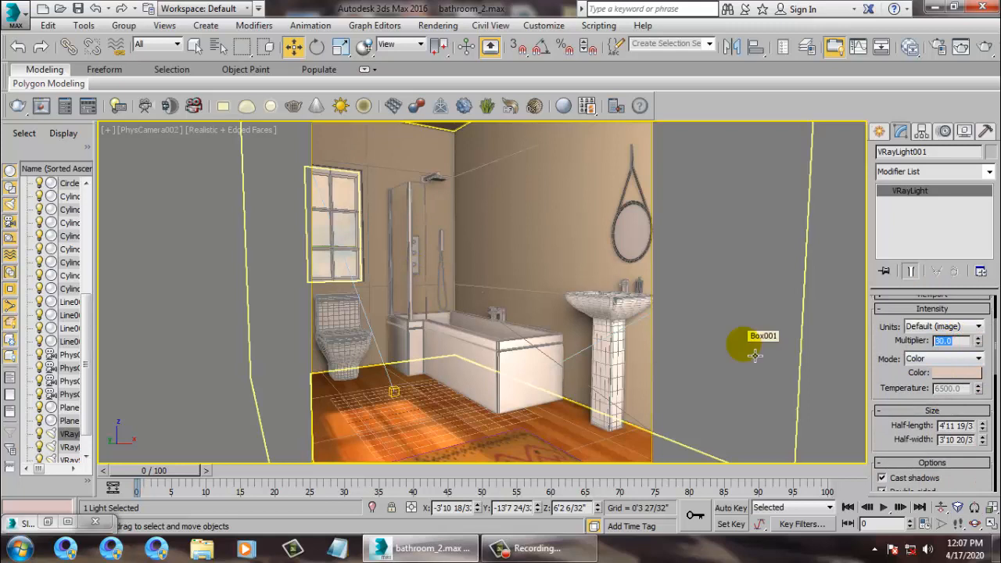
{"action": "type", "text": "5"}
{"action": "key", "text": "Return"}
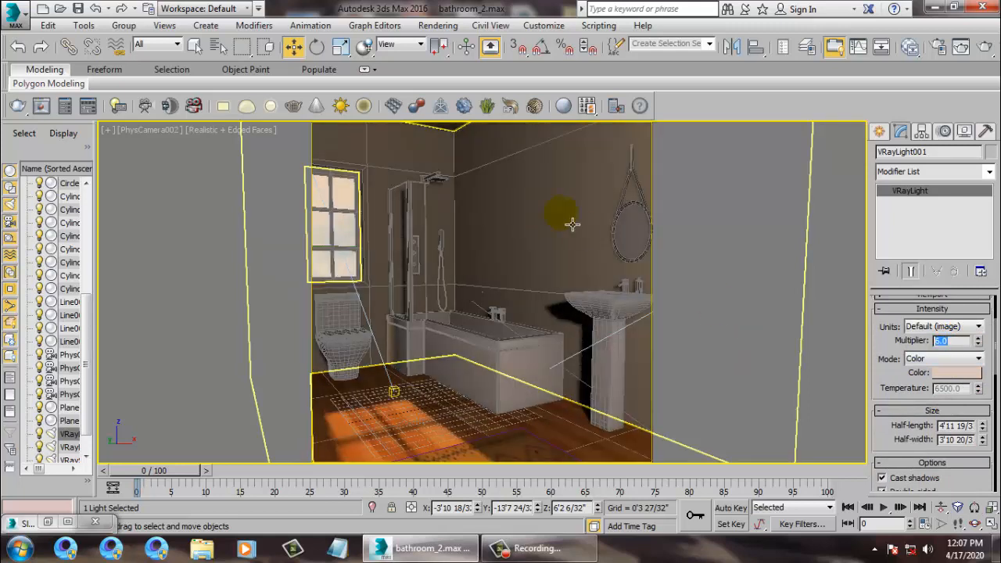
{"action": "left_click_drag", "start_coordinate": [909, 443], "coordinate": [933, 270]}
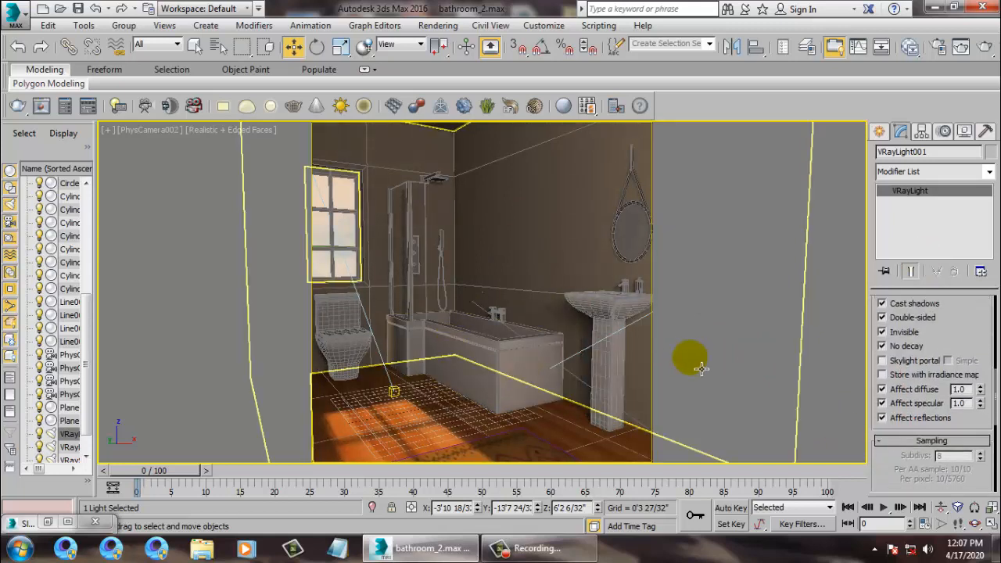
Step: Open the Render Setup clear of the bathroom view and review the common output settings
{"action": "left_click", "coordinate": [451, 30]}
{"action": "left_click", "coordinate": [461, 92]}
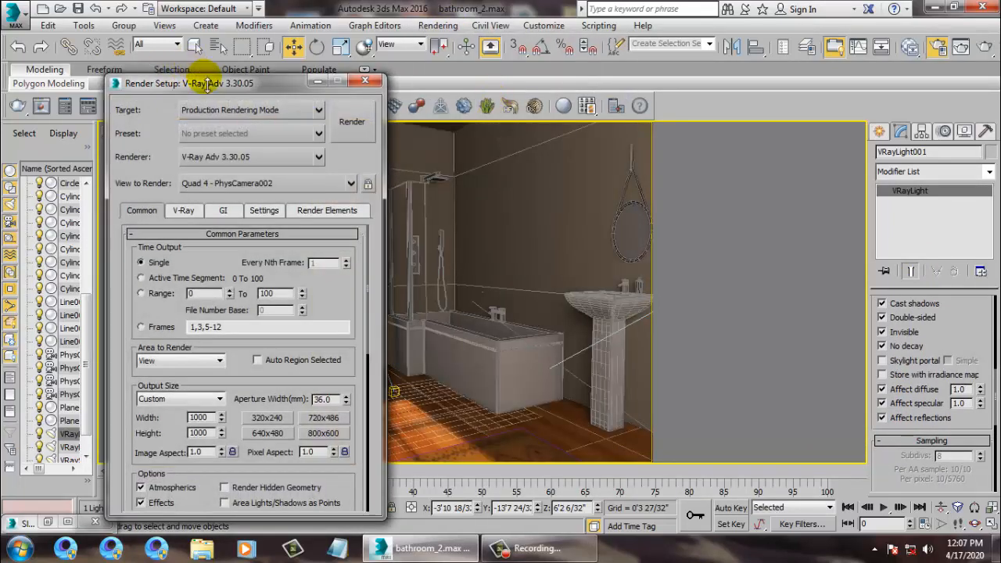
{"action": "left_click_drag", "start_coordinate": [213, 89], "coordinate": [740, 72]}
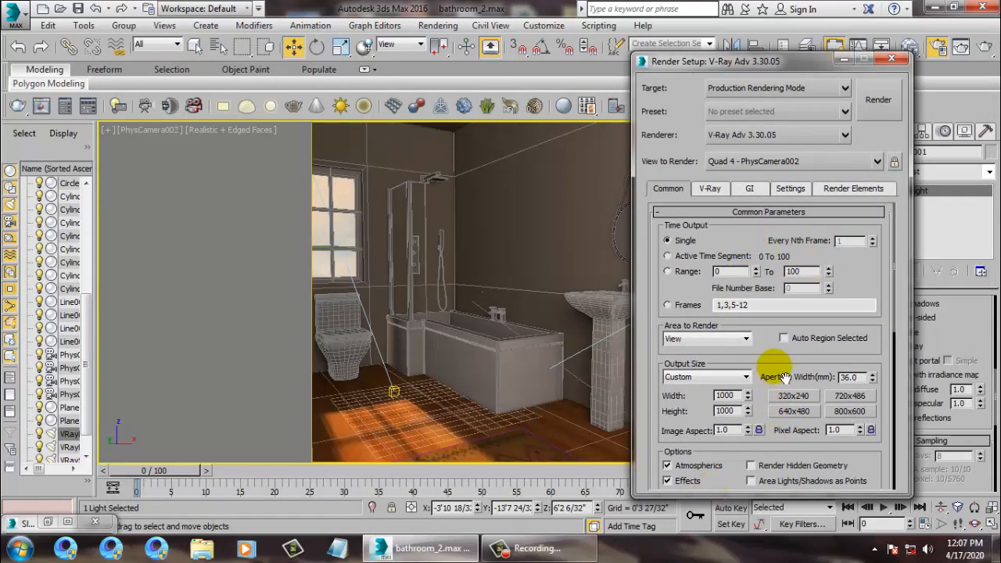
{"action": "scroll", "coordinate": [772, 362], "scroll_direction": "down", "scroll_amount": 3}
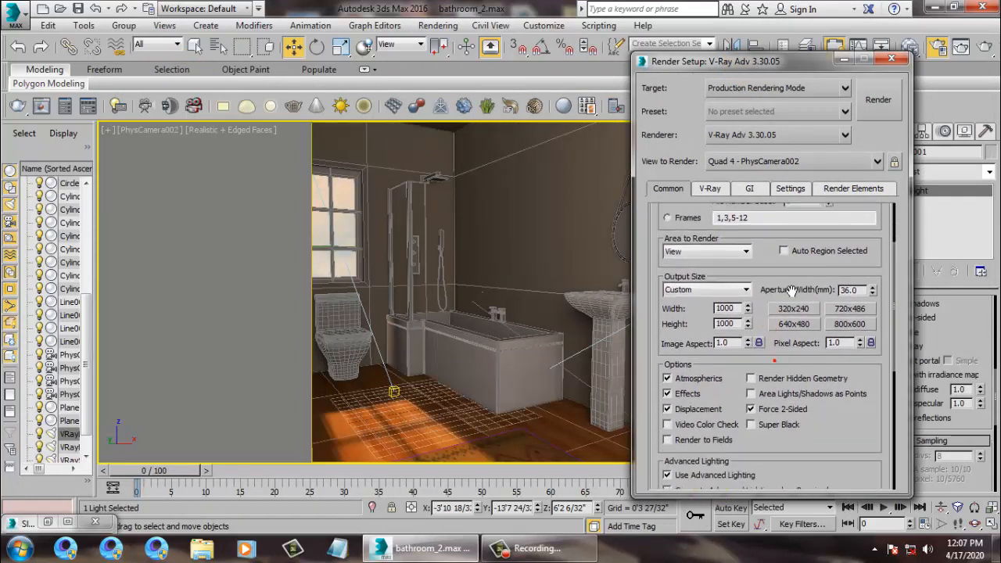
Step: Try the Adaptive subdivision image sampler type in the V-Ray settings and return to Adaptive
{"action": "left_click", "coordinate": [709, 188]}
{"action": "left_click", "coordinate": [714, 303]}
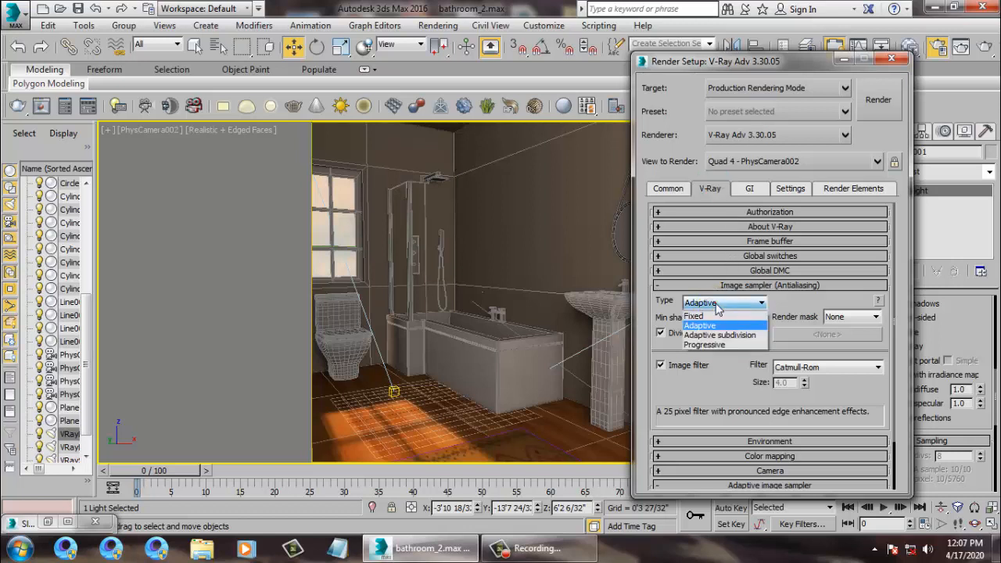
{"action": "left_click", "coordinate": [744, 335]}
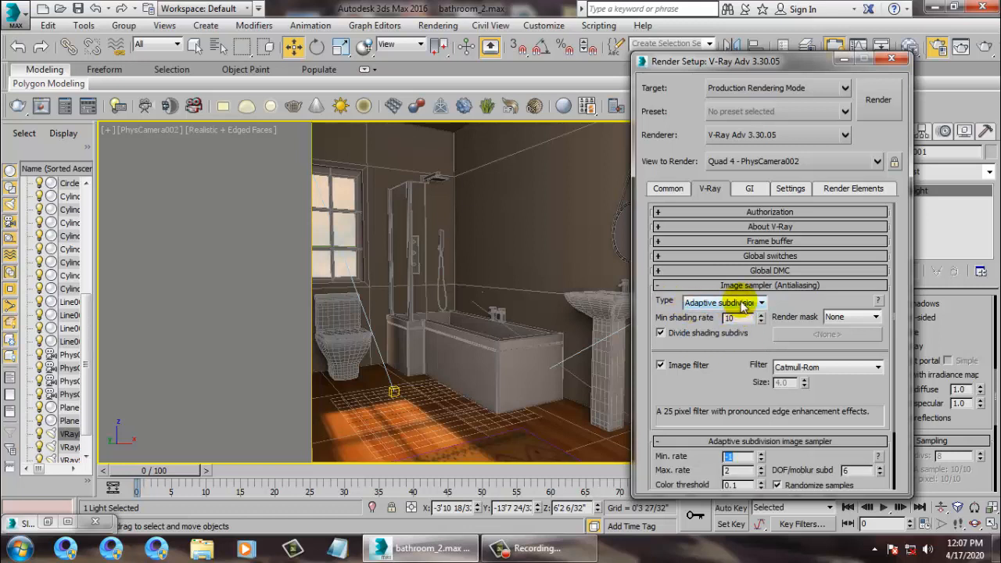
{"action": "left_click", "coordinate": [741, 303]}
{"action": "left_click", "coordinate": [739, 324]}
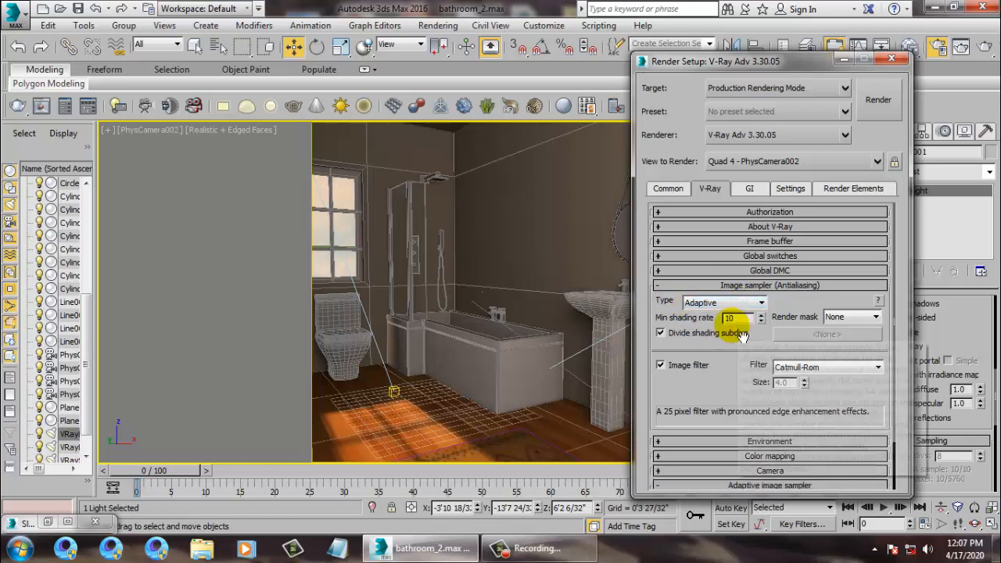
Step: Try VRayLanczosFilter as the antialiasing image filter and return to Catmull-Rom
{"action": "left_click", "coordinate": [831, 366]}
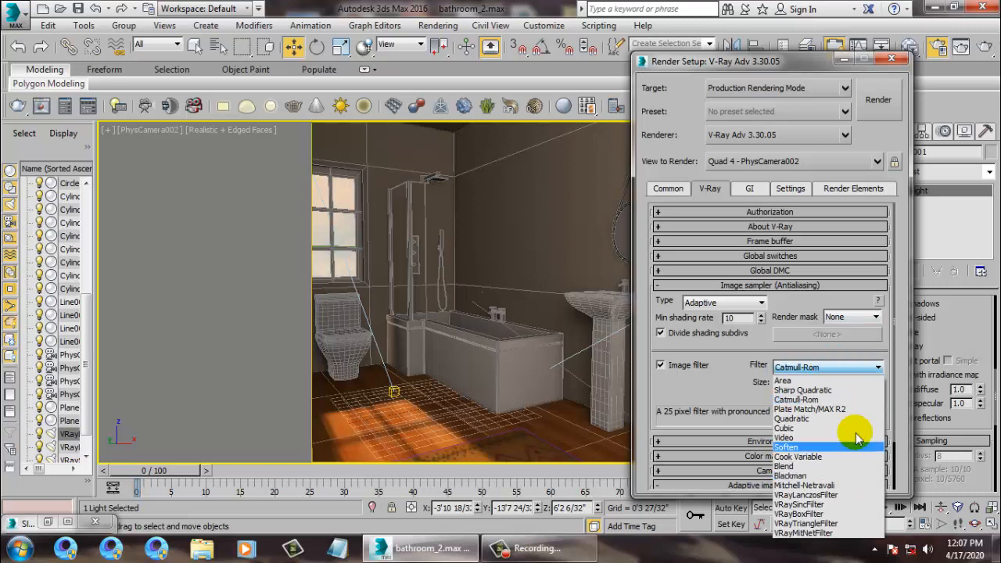
{"action": "left_click", "coordinate": [850, 497]}
{"action": "left_click", "coordinate": [826, 370]}
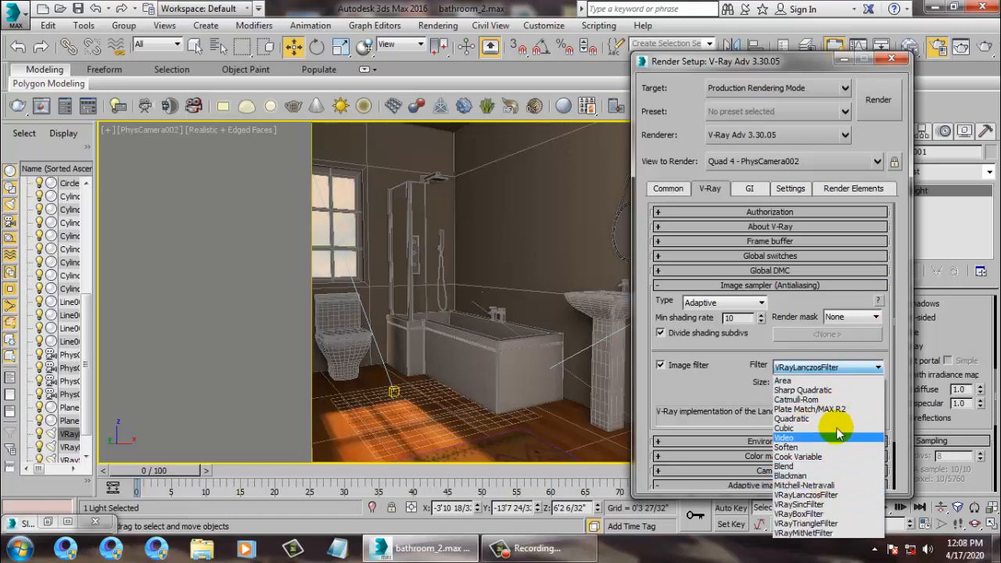
{"action": "left_click", "coordinate": [827, 400]}
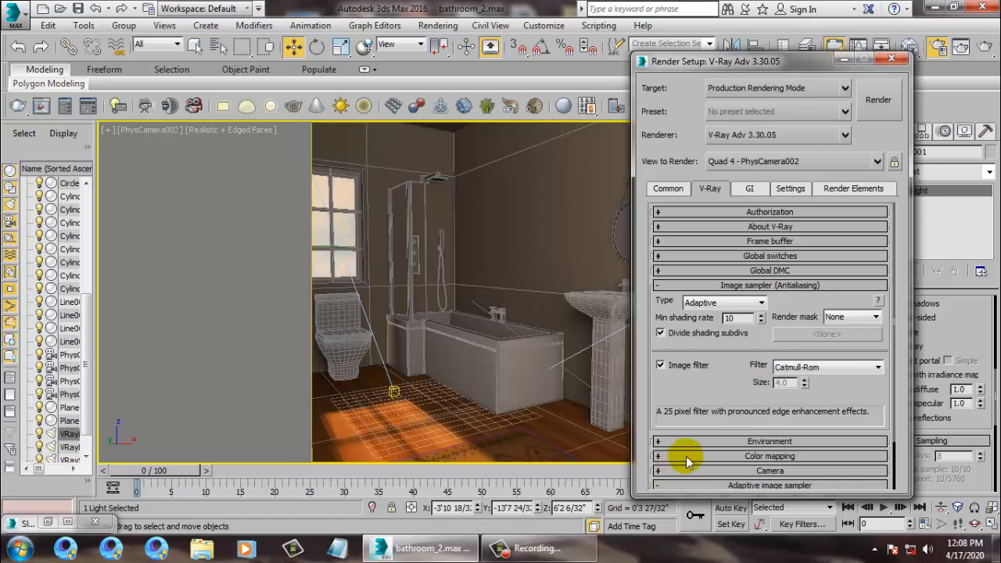
{"action": "left_click", "coordinate": [864, 368]}
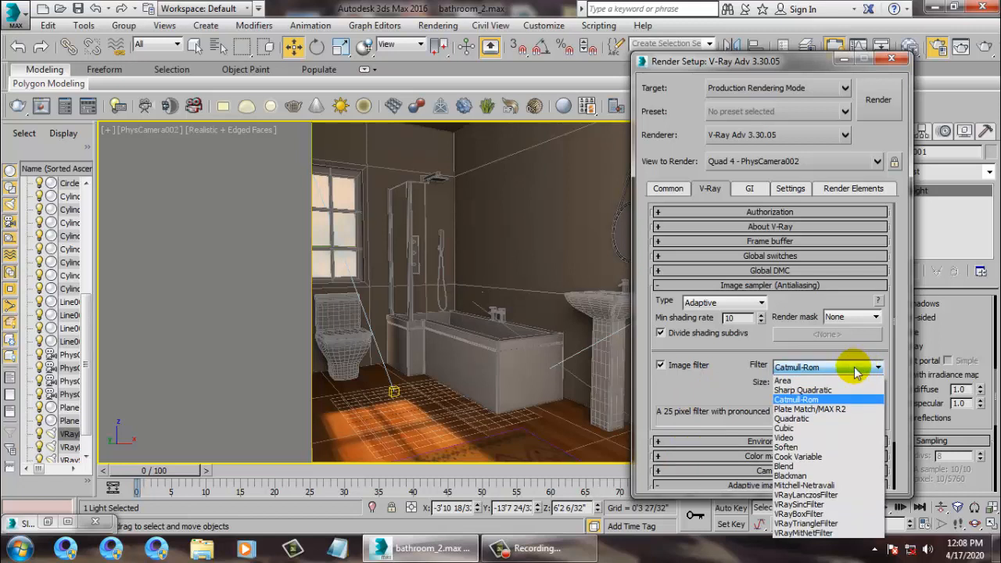
{"action": "left_click", "coordinate": [823, 494]}
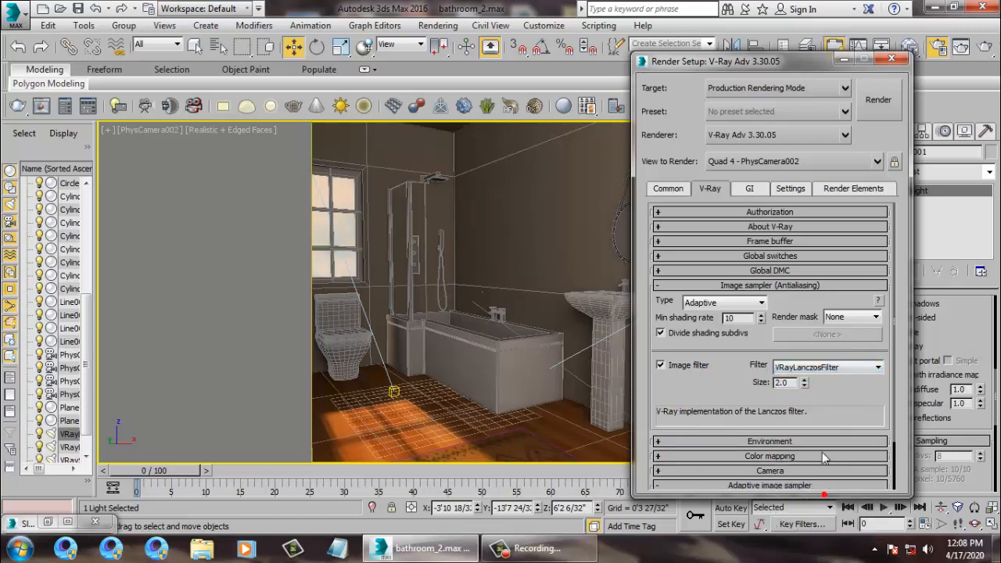
{"action": "left_click", "coordinate": [817, 376]}
{"action": "left_click", "coordinate": [832, 407]}
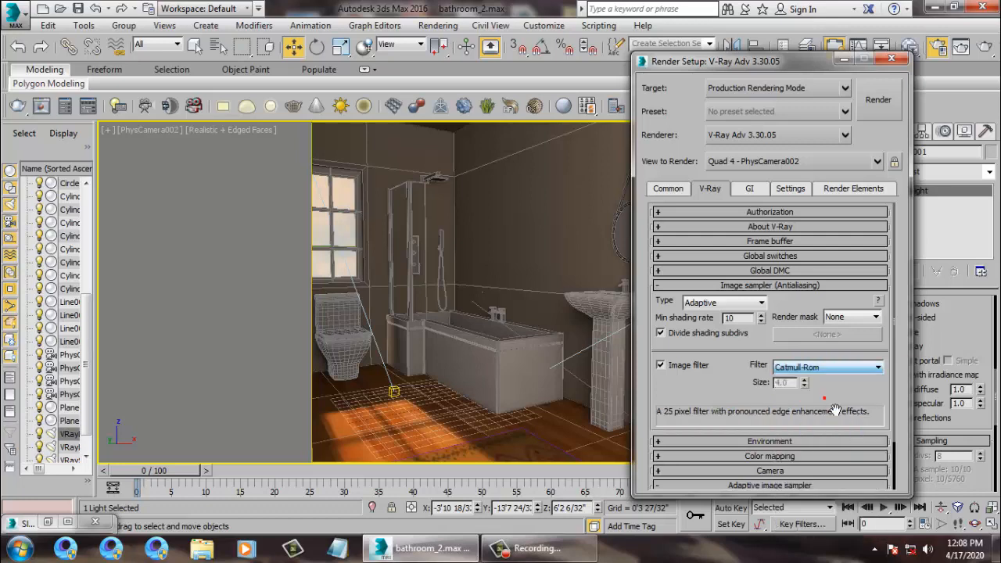
Step: Review the V-Ray environment overrides and the global illumination engine settings
{"action": "left_click", "coordinate": [756, 443]}
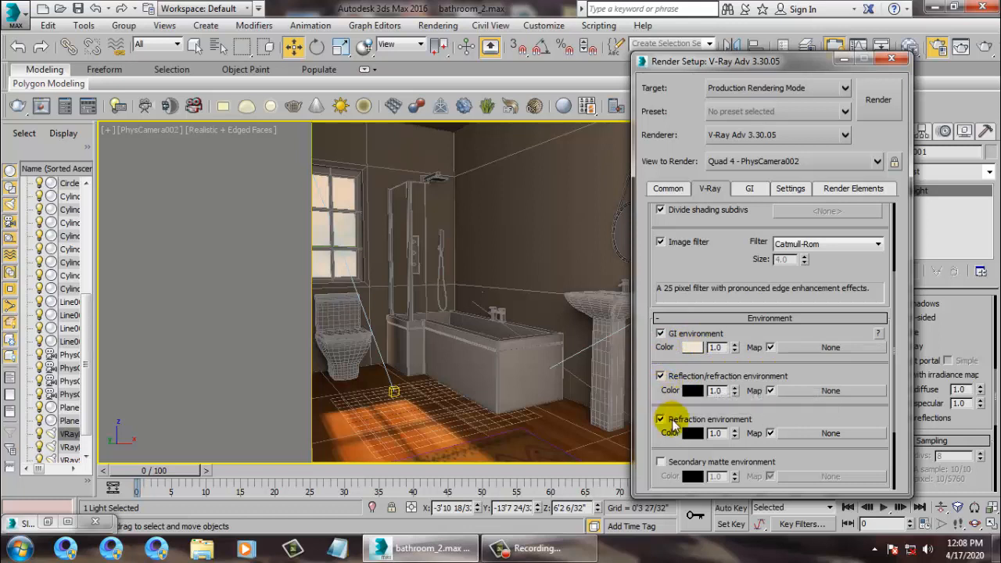
{"action": "left_click", "coordinate": [753, 188]}
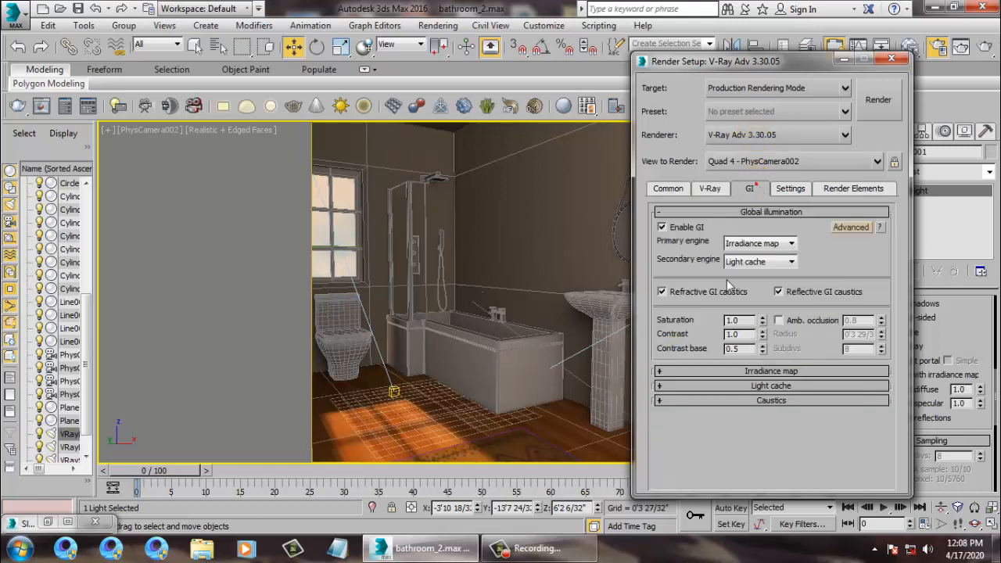
{"action": "left_click", "coordinate": [720, 195]}
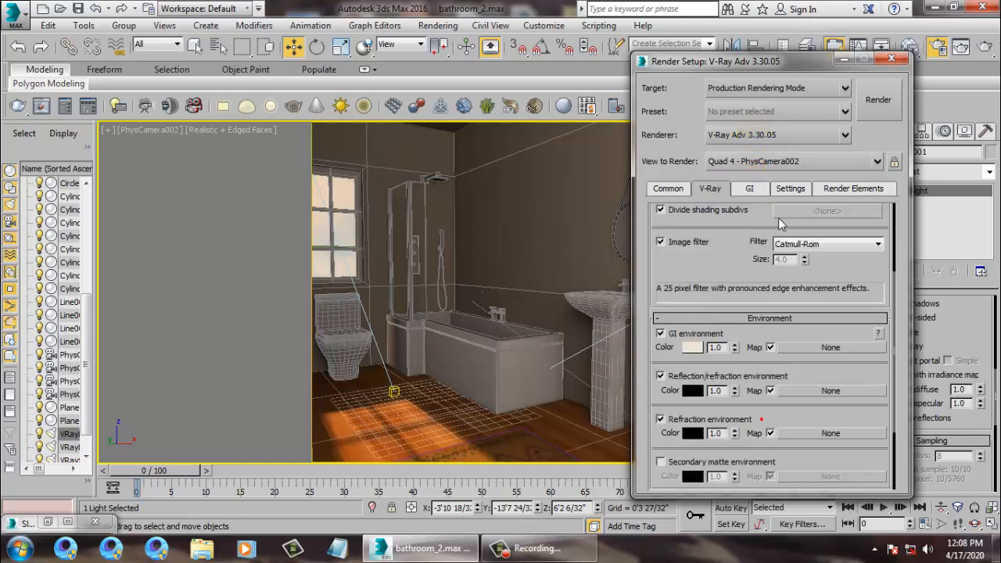
Step: Keep Exponential as the V-Ray color mapping type and switch the color mapping settings out of Default mode
{"action": "scroll", "coordinate": [758, 422], "scroll_direction": "down", "scroll_amount": 3}
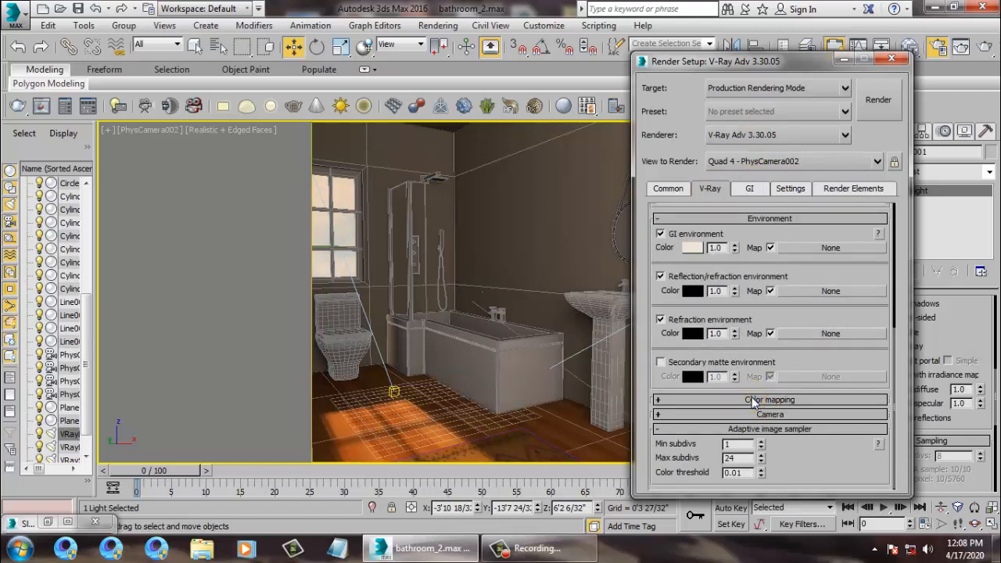
{"action": "left_click", "coordinate": [752, 400]}
{"action": "left_click", "coordinate": [704, 417]}
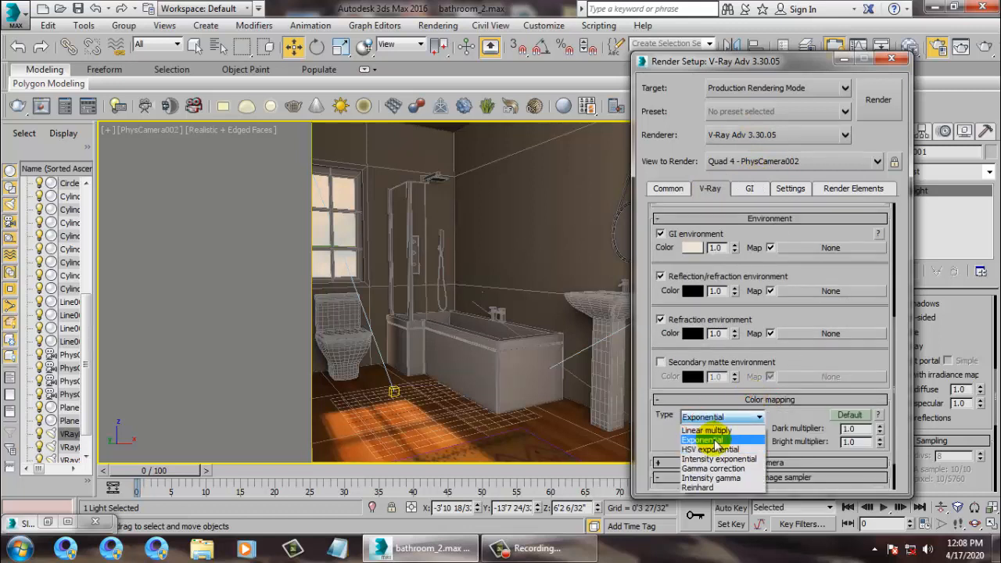
{"action": "left_click", "coordinate": [713, 440]}
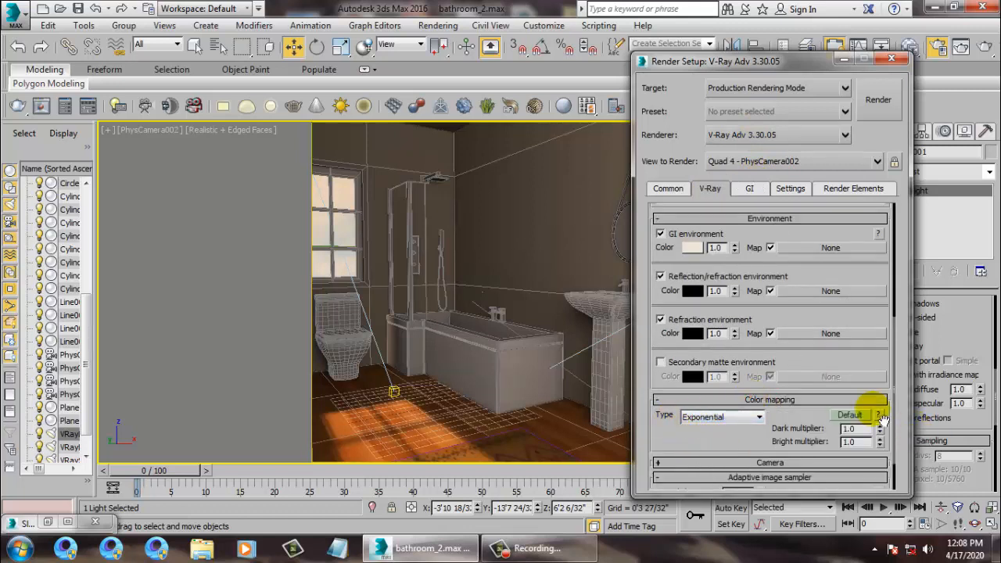
{"action": "left_click", "coordinate": [849, 415]}
{"action": "left_click_drag", "start_coordinate": [823, 479], "coordinate": [810, 505]}
Step: Set the Global DMC noise threshold to 0.001 in the V-Ray settings
{"action": "left_click_drag", "start_coordinate": [727, 308], "coordinate": [734, 423]}
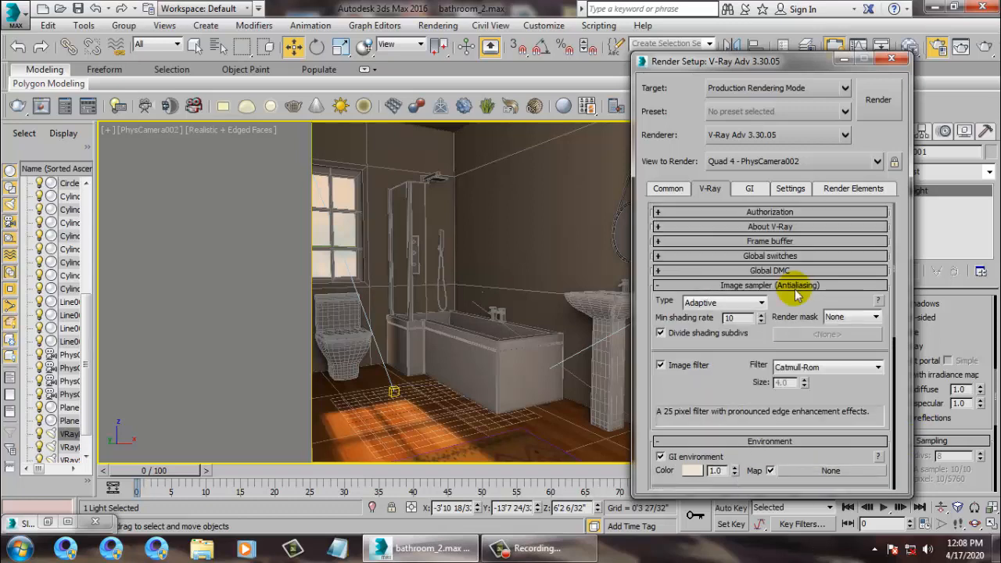
{"action": "left_click", "coordinate": [762, 270]}
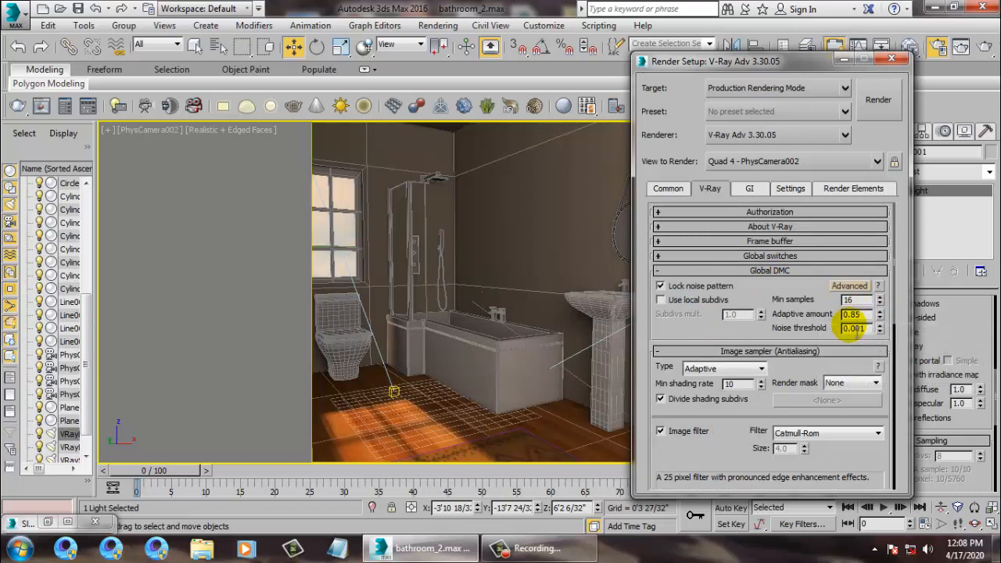
{"action": "left_click", "coordinate": [869, 328]}
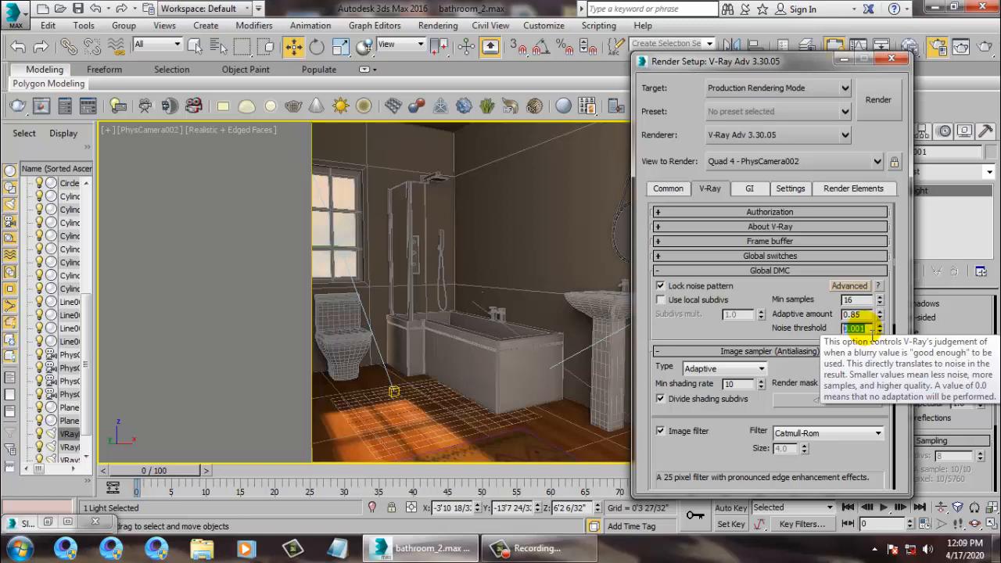
{"action": "type", "text": "0"}
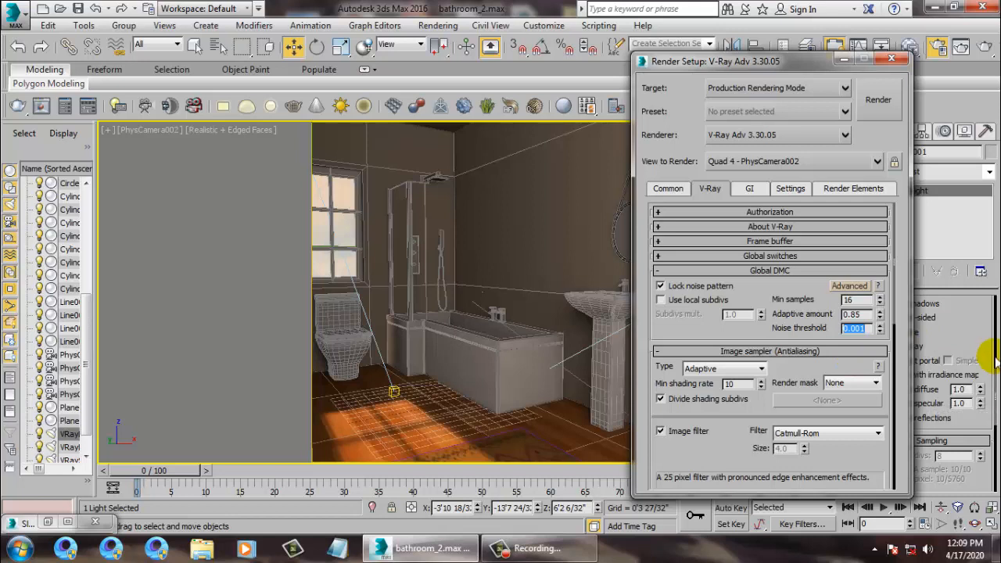
Step: Set the global illumination primary engine to Irradiance map and the secondary engine to Light cache
{"action": "left_click", "coordinate": [752, 192]}
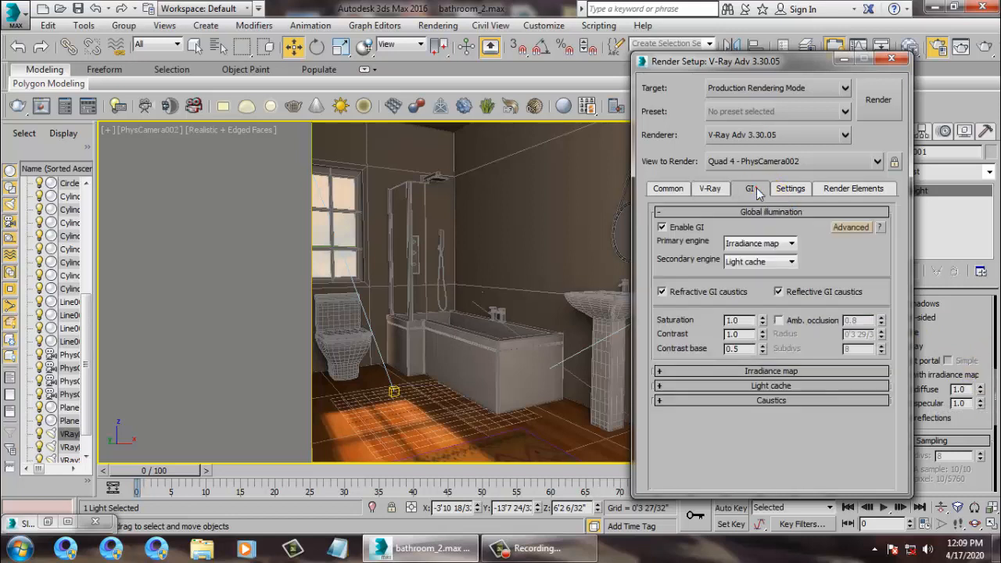
{"action": "left_click", "coordinate": [774, 243]}
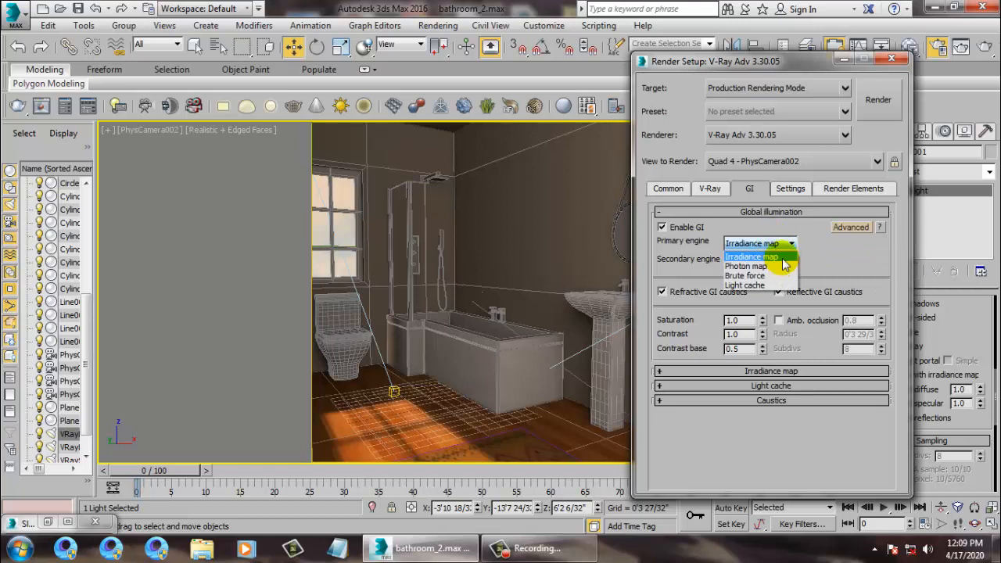
{"action": "left_click", "coordinate": [778, 257]}
{"action": "left_click", "coordinate": [782, 262]}
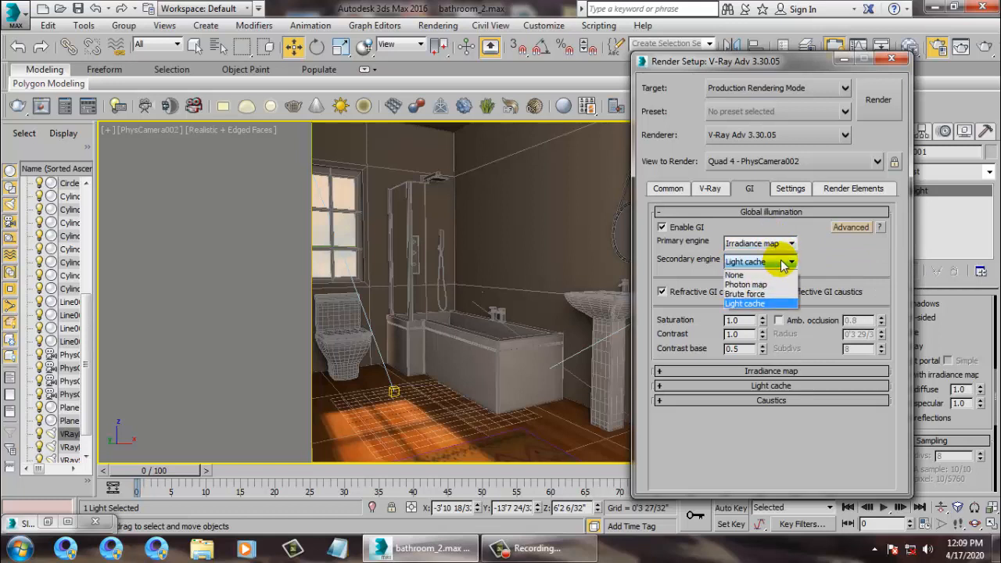
{"action": "left_click", "coordinate": [762, 303]}
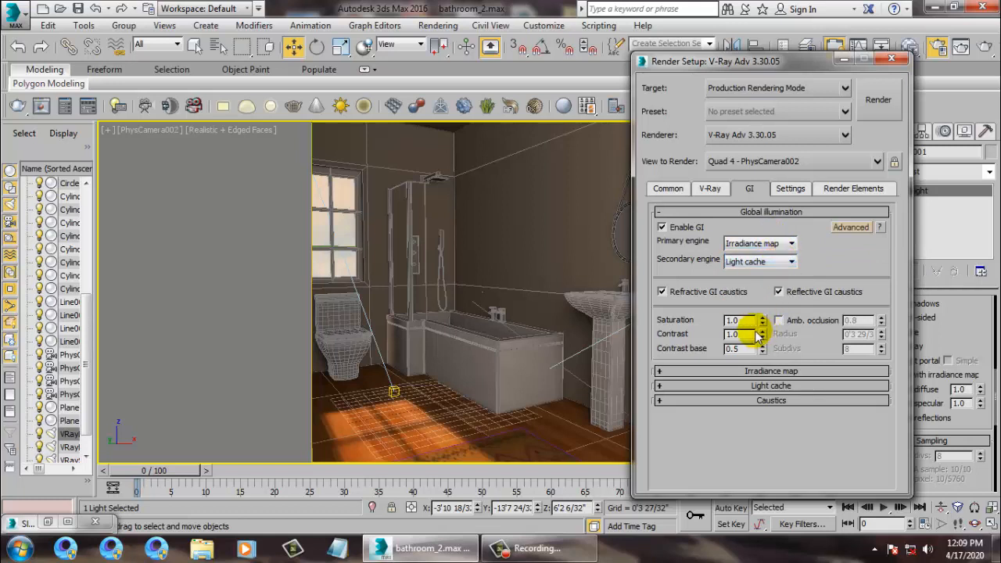
Step: Try the Medium - animation preset for the irradiance map and return to High
{"action": "left_click", "coordinate": [764, 371]}
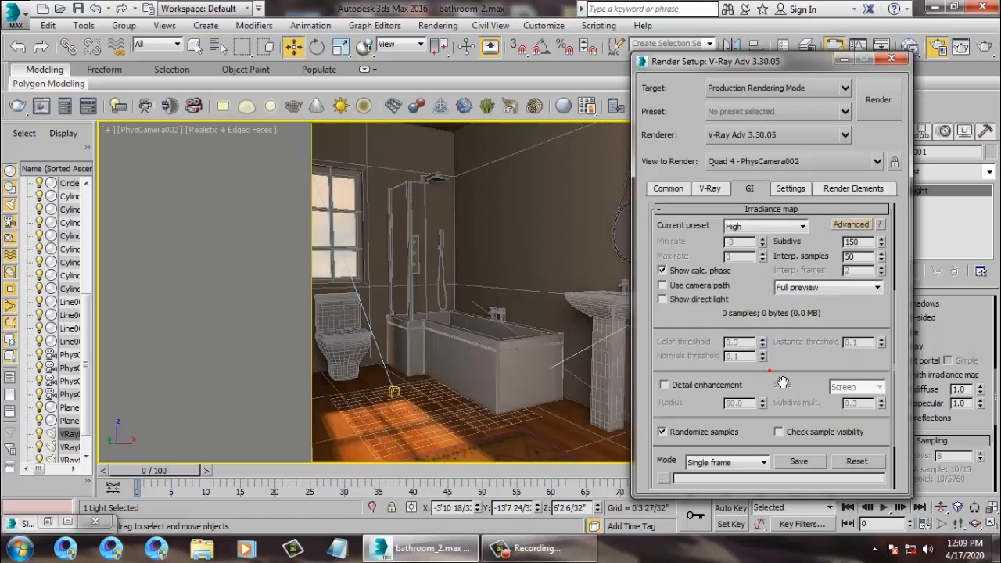
{"action": "left_click", "coordinate": [770, 225]}
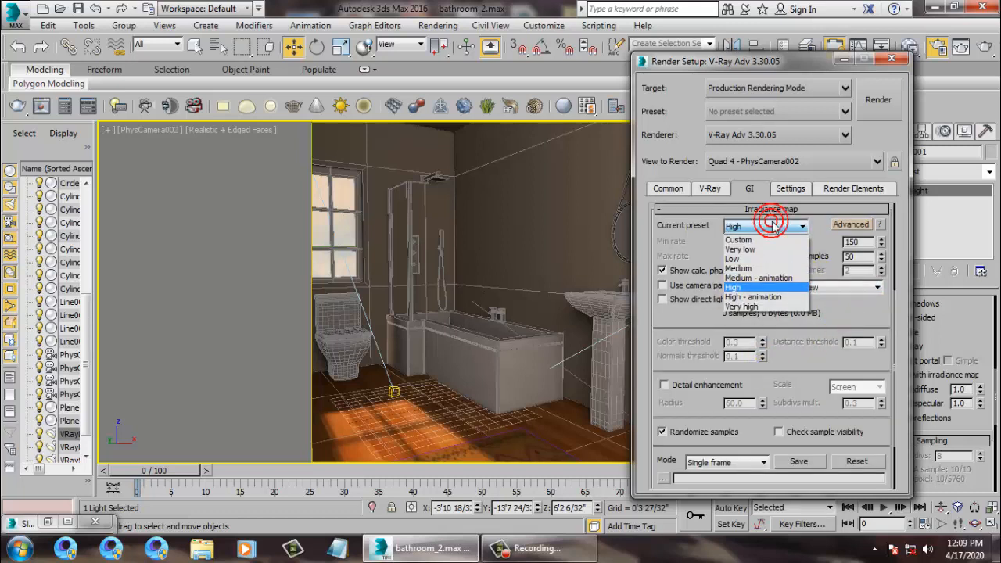
{"action": "left_click", "coordinate": [756, 278]}
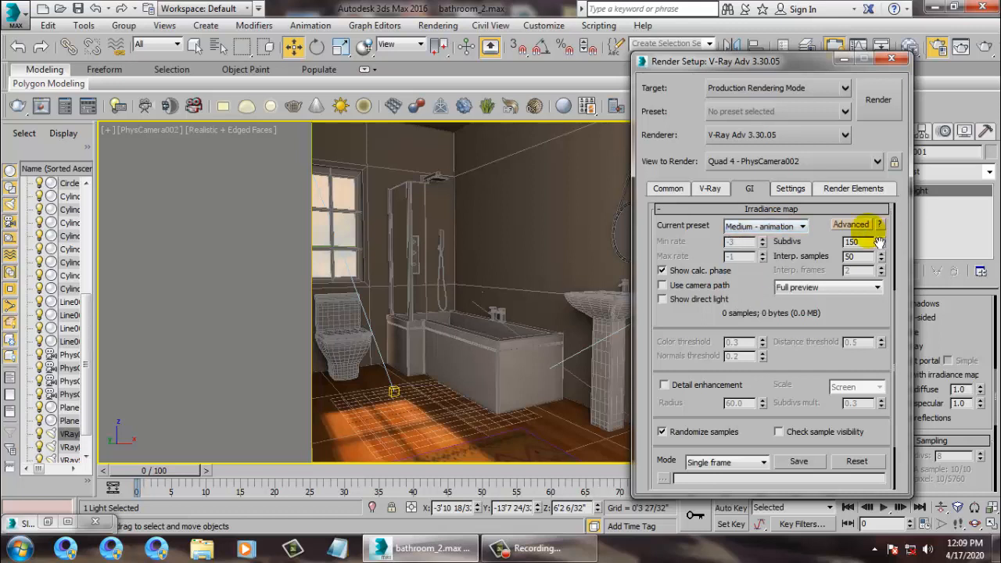
{"action": "left_click", "coordinate": [763, 226]}
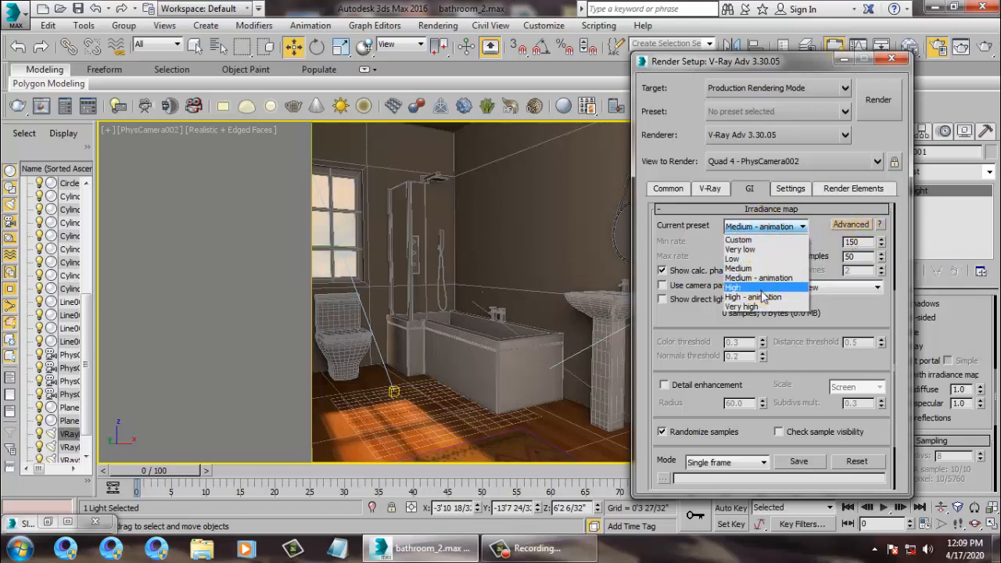
{"action": "left_click", "coordinate": [759, 287]}
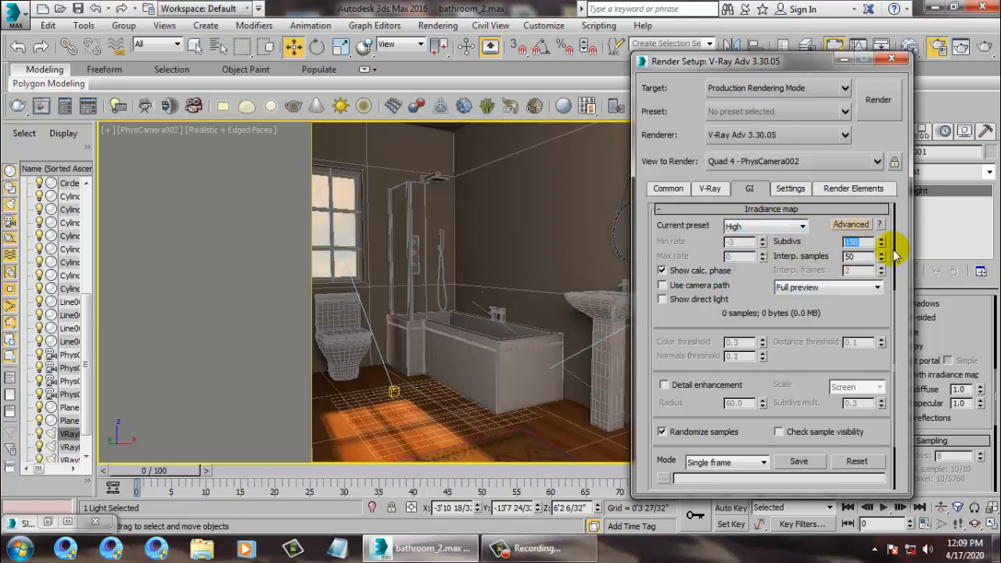
Step: Set the irradiance map's interpolation samples to 60 and its subdivs to 300
{"action": "type", "text": "1"}
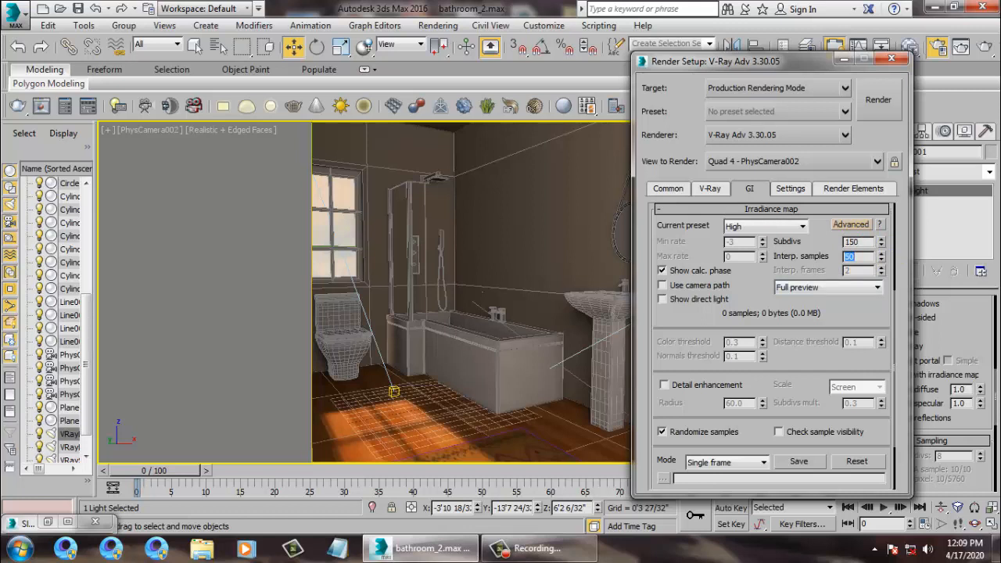
{"action": "type", "text": "60"}
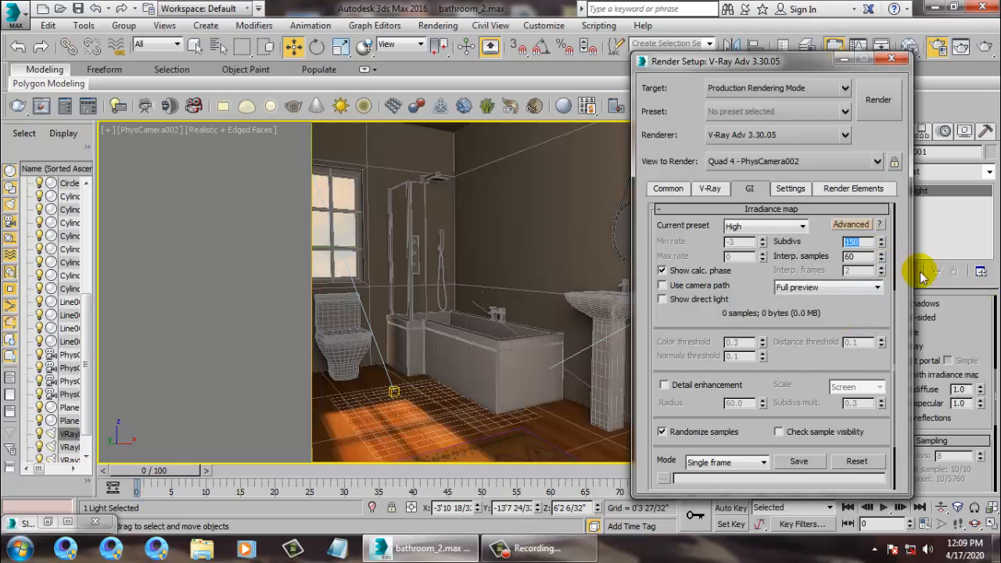
{"action": "type", "text": "300"}
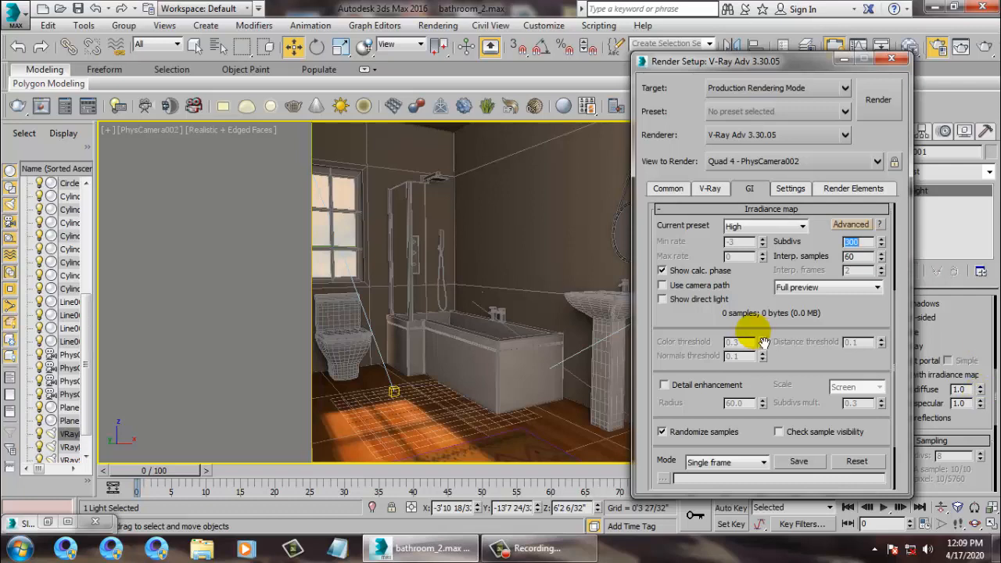
{"action": "left_click_drag", "start_coordinate": [788, 356], "coordinate": [811, 383]}
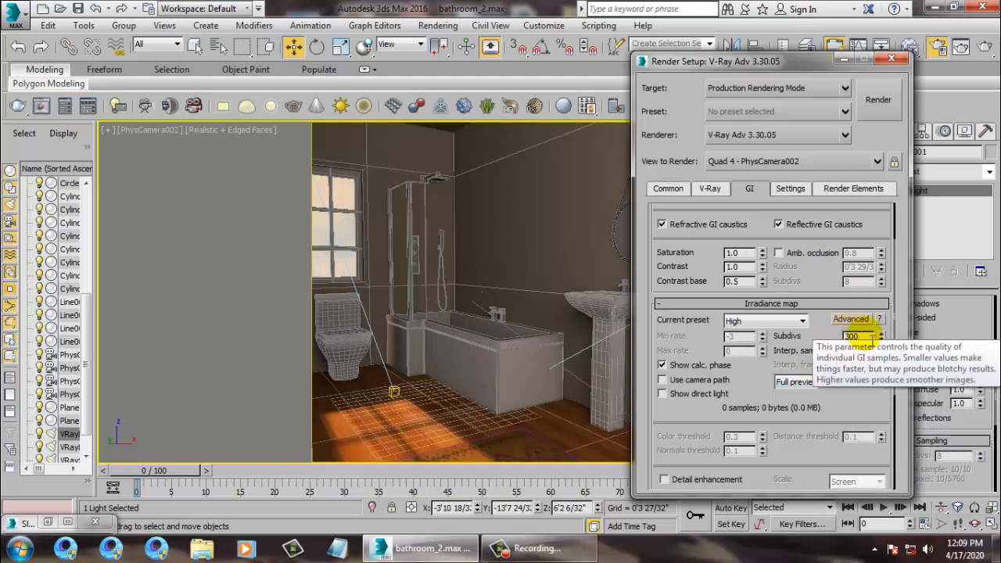
{"action": "scroll", "coordinate": [817, 328], "scroll_direction": "down", "scroll_amount": 5}
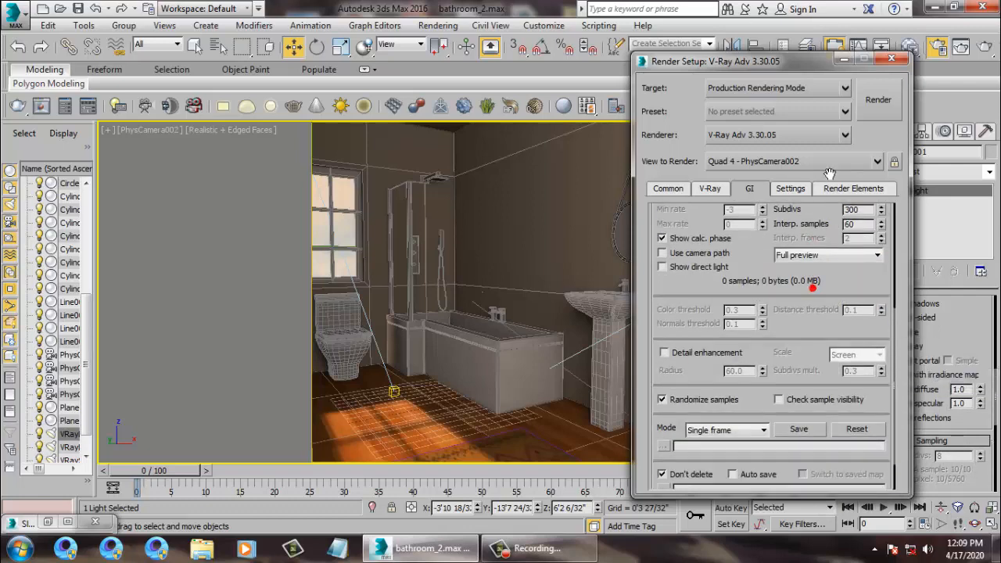
{"action": "scroll", "coordinate": [789, 290], "scroll_direction": "up", "scroll_amount": 5}
Step: Switch the V-Ray System settings from Default to Advanced mode and look through the extra options
{"action": "left_click", "coordinate": [793, 188]}
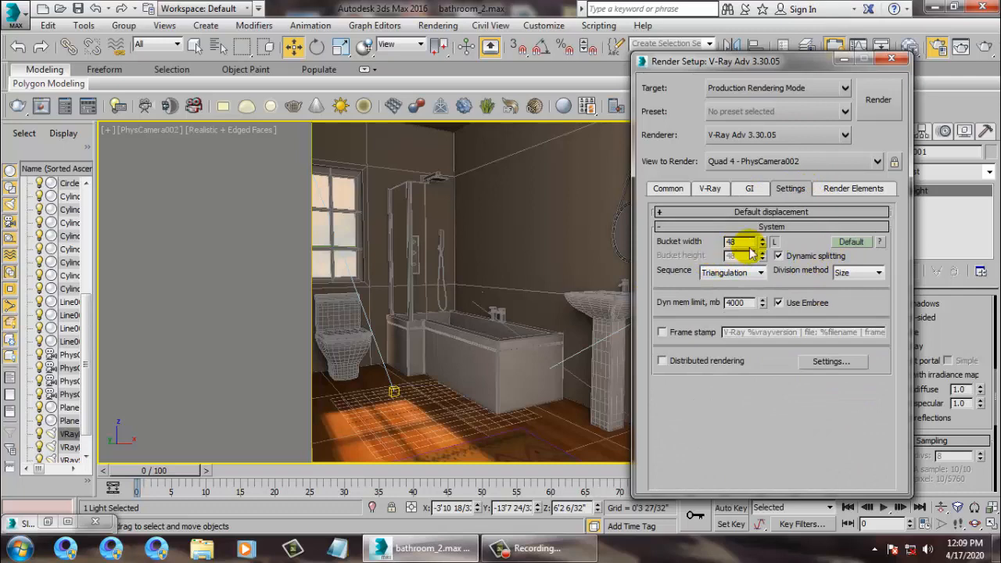
{"action": "left_click", "coordinate": [851, 242]}
{"action": "left_click_drag", "start_coordinate": [887, 365], "coordinate": [895, 505]}
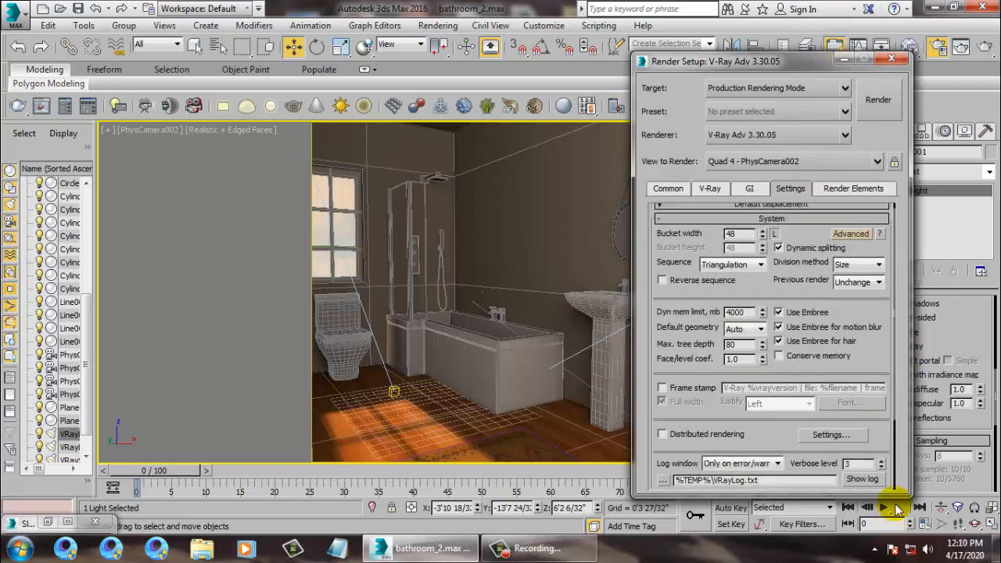
Step: Run a test render of the PhysCamera002 view, check the lighting in the V-Ray frame buffer and close it
{"action": "left_click", "coordinate": [853, 190]}
{"action": "left_click", "coordinate": [668, 189]}
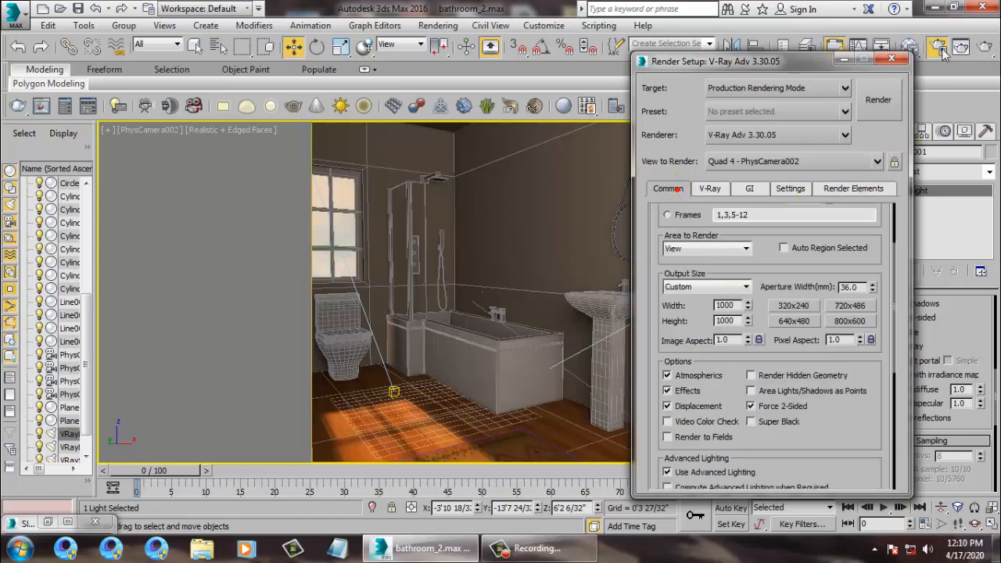
{"action": "left_click", "coordinate": [877, 95]}
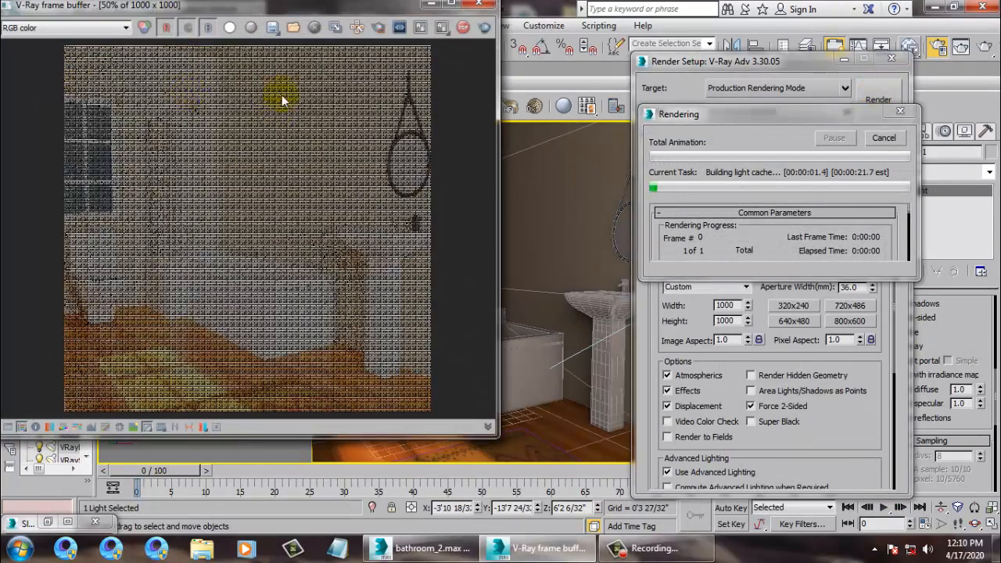
{"action": "left_click_drag", "start_coordinate": [231, 14], "coordinate": [523, 46]}
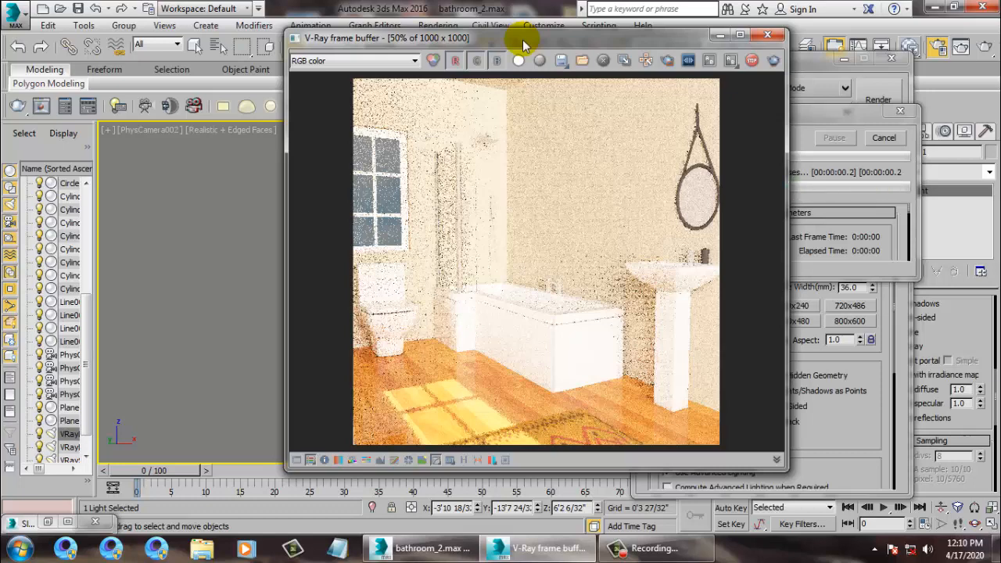
{"action": "left_click", "coordinate": [767, 34]}
Step: Minimize the Render Setup and set the plane VRayLight's intensity multiplier to 1.0, working in the perspective view
{"action": "left_click", "coordinate": [843, 59]}
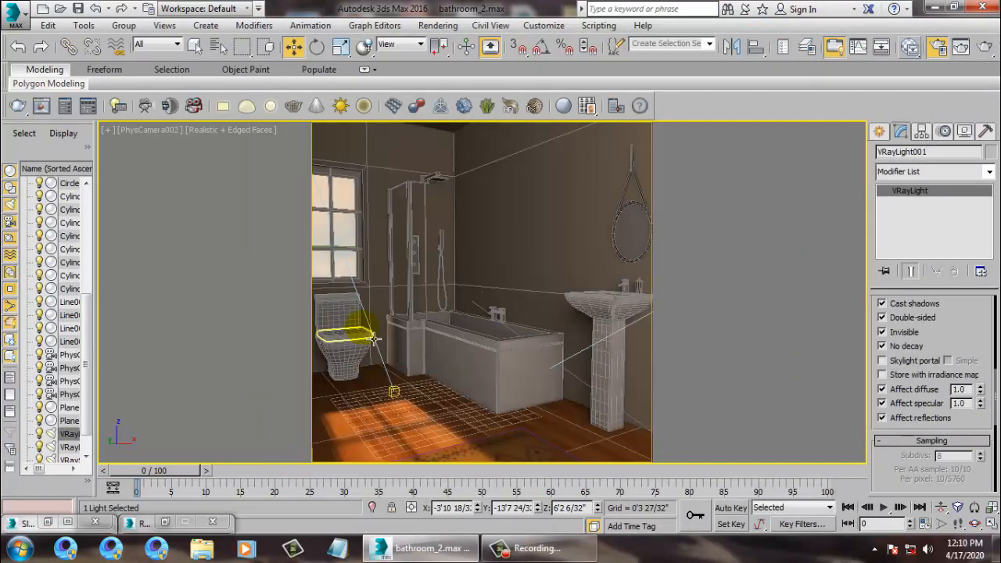
{"action": "key", "text": "p"}
{"action": "scroll", "coordinate": [422, 359], "scroll_direction": "down", "scroll_amount": 10}
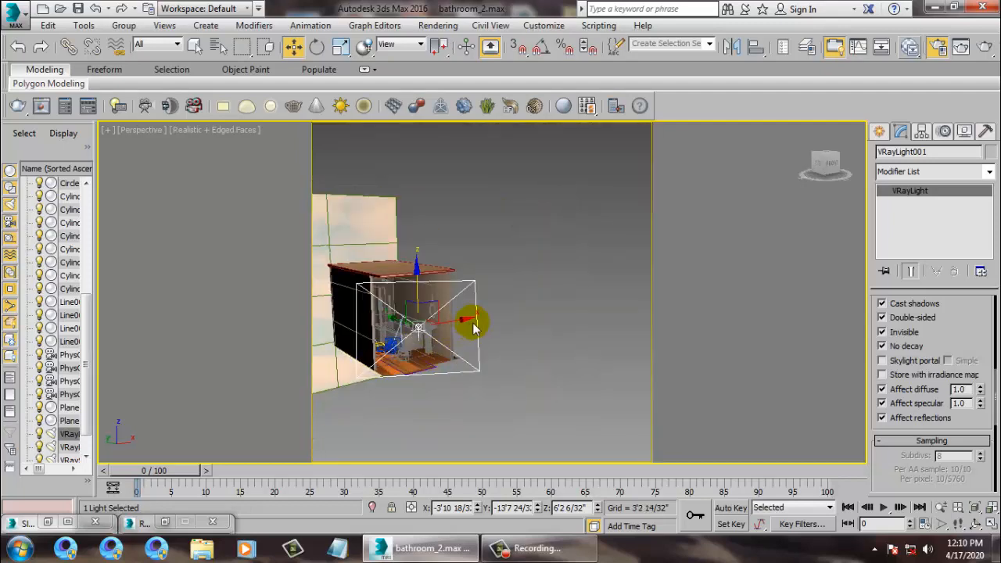
{"action": "scroll", "coordinate": [970, 324], "scroll_direction": "up", "scroll_amount": 5}
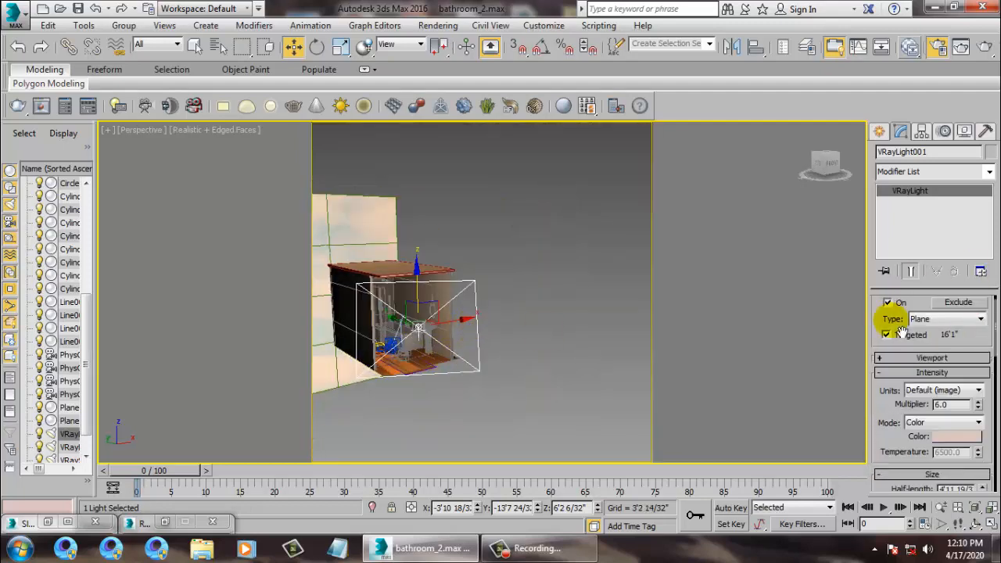
{"action": "double_click", "coordinate": [950, 404]}
{"action": "type", "text": "1"}
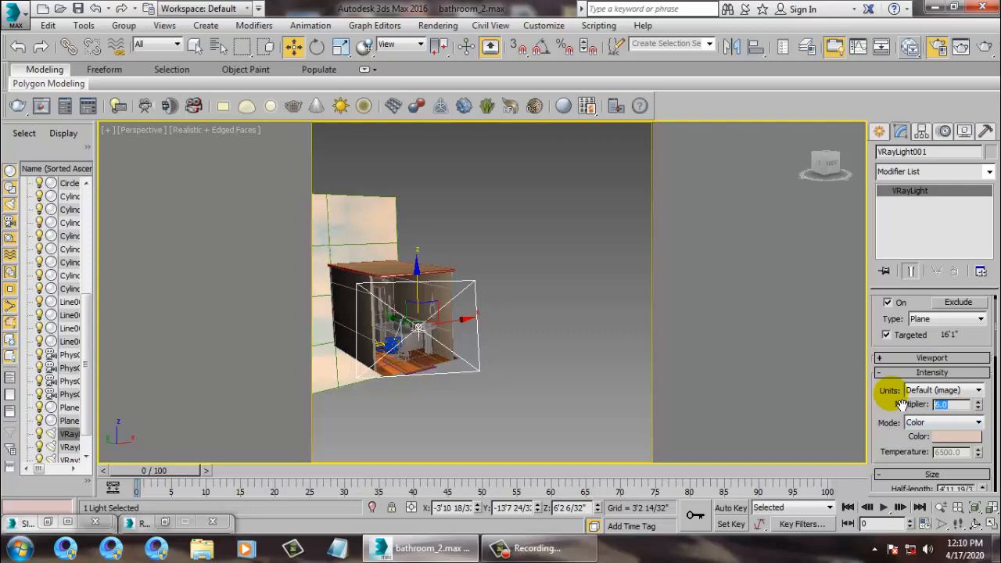
{"action": "key", "text": "Return"}
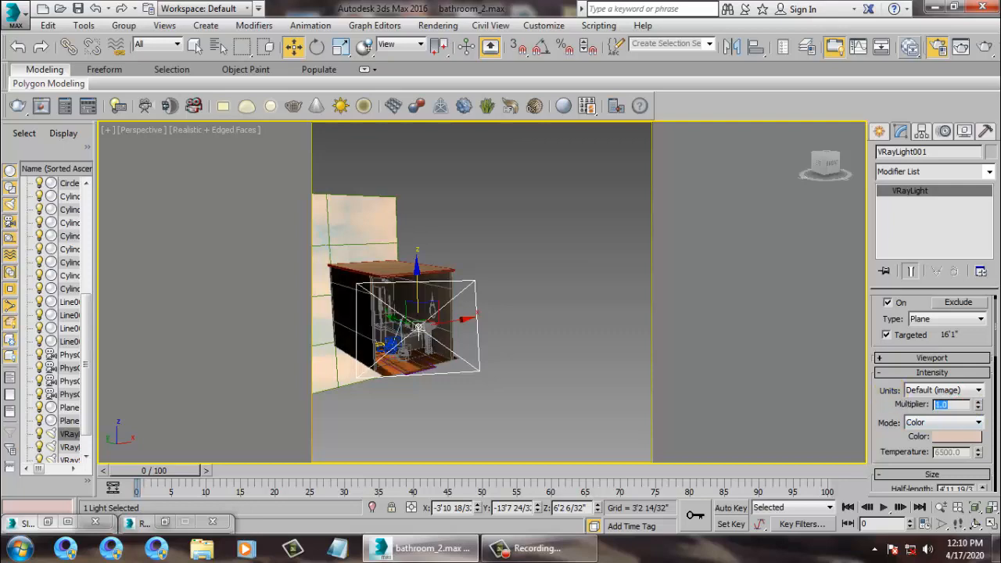
Step: Deselect the light, return to the PhysCamera002 view and render it, keeping the frame buffer clear of the rendering progress
{"action": "left_click", "coordinate": [552, 366]}
{"action": "key", "text": "c"}
{"action": "double_click", "coordinate": [459, 177]}
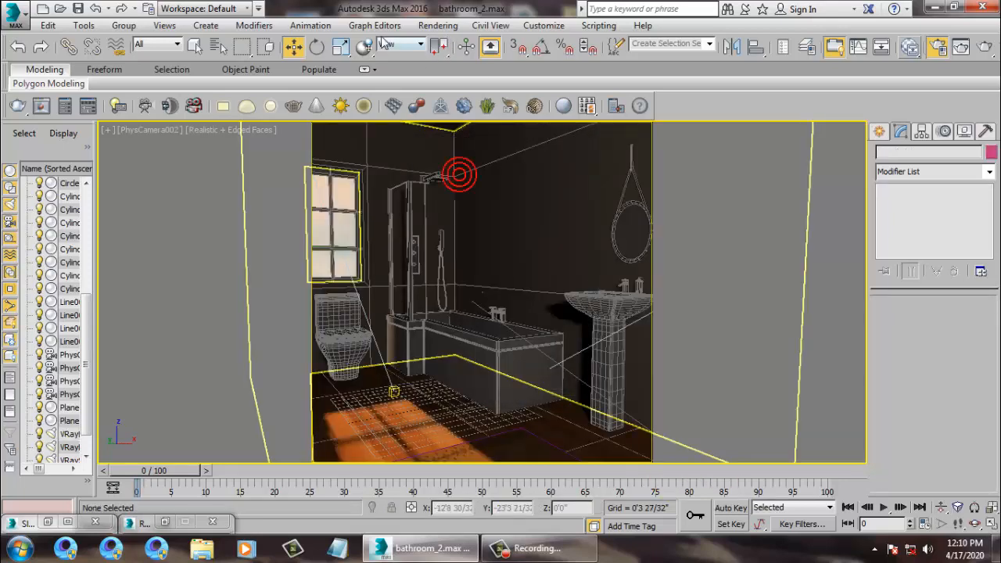
{"action": "left_click", "coordinate": [438, 25]}
{"action": "left_click", "coordinate": [448, 45]}
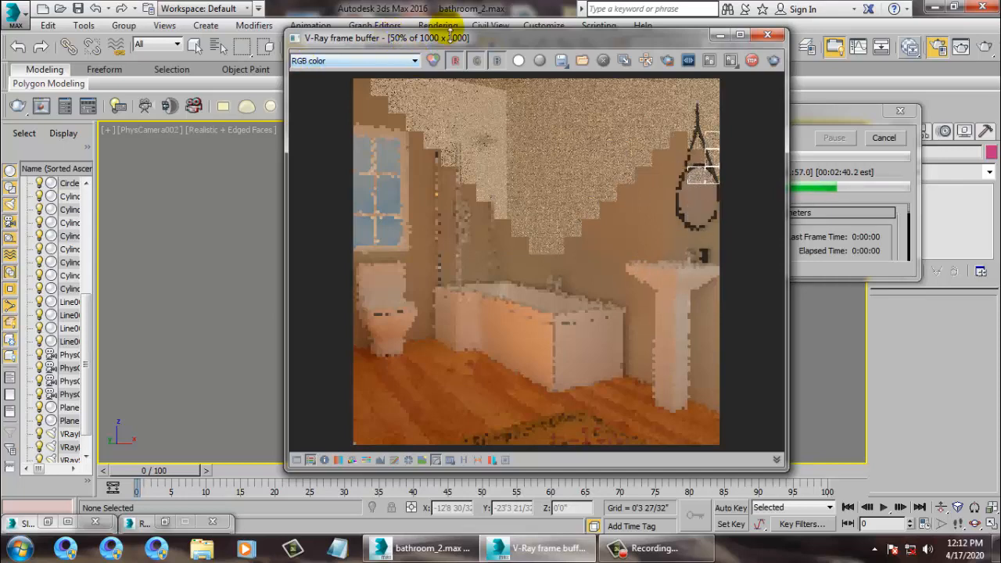
{"action": "left_click_drag", "start_coordinate": [463, 42], "coordinate": [314, 42]}
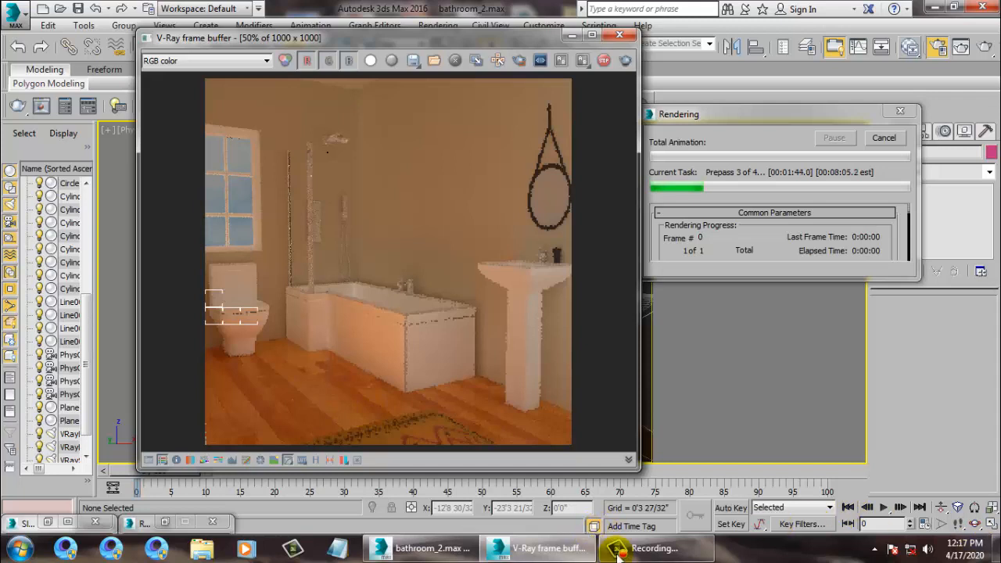
{"action": "mouse_move", "coordinate": [642, 559]}
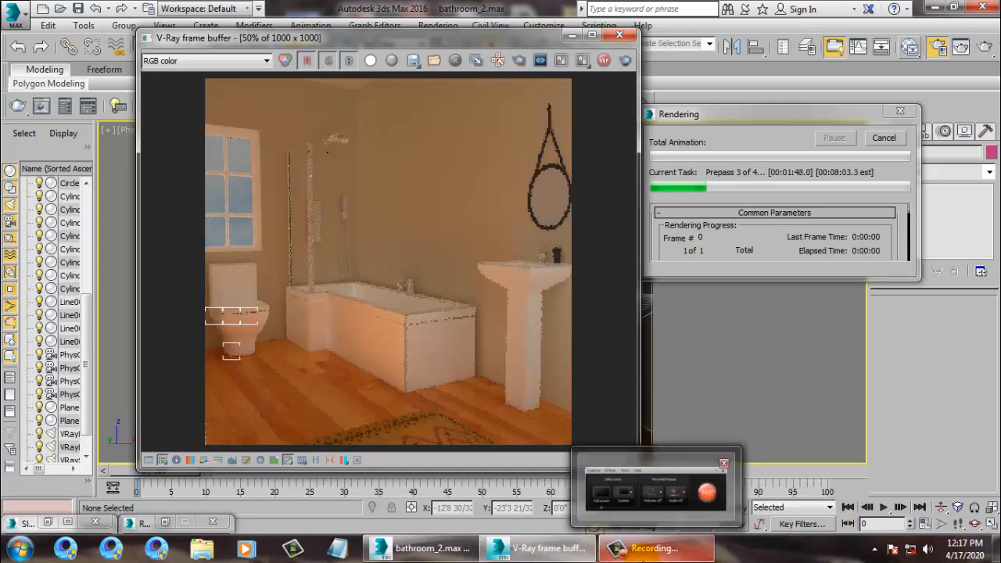
{"action": "left_click", "coordinate": [687, 556]}
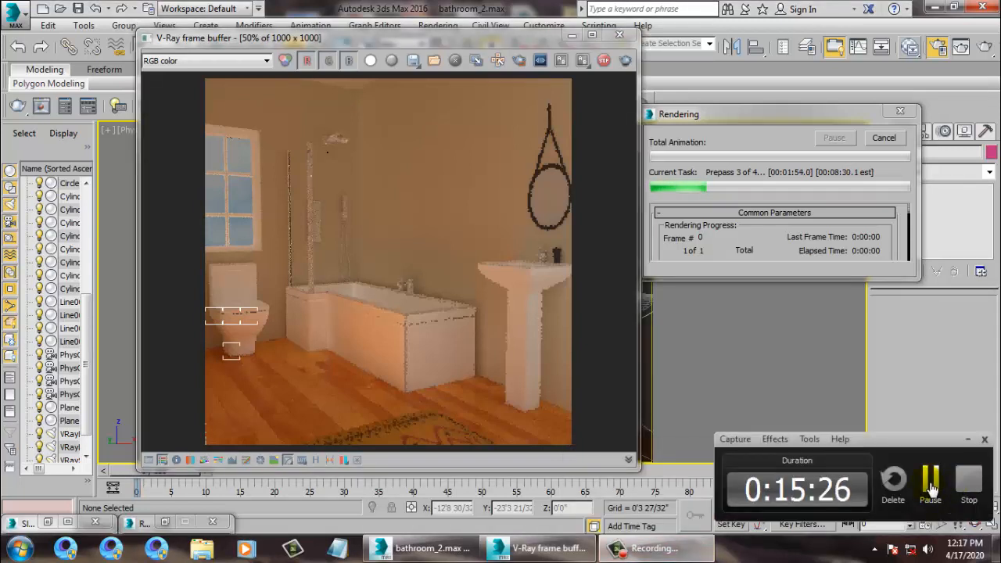
{"action": "left_click", "coordinate": [930, 486]}
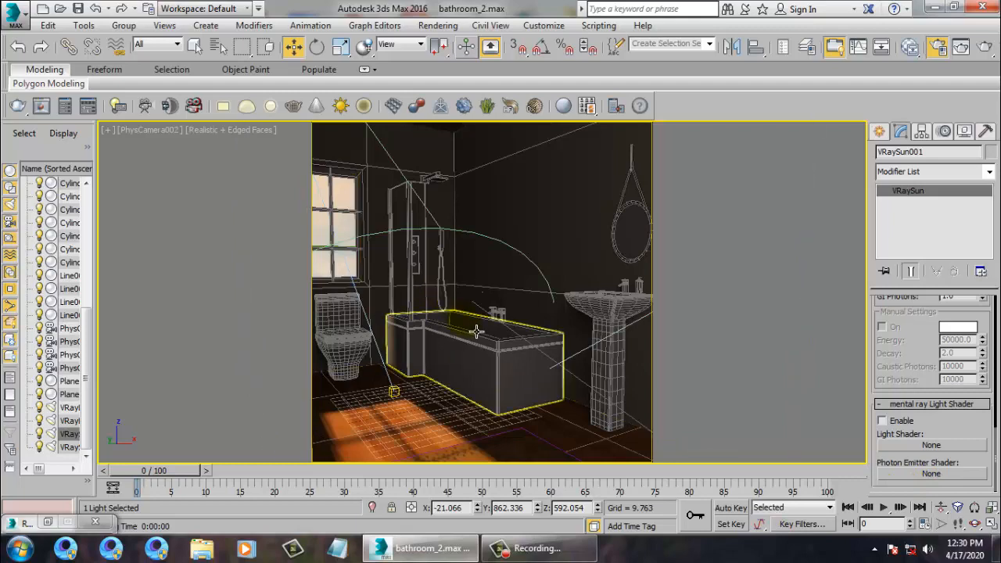
Step: Select the VRaySun in the perspective view and examine its position relative to the room and the sky backdrop
{"action": "left_click", "coordinate": [491, 238]}
{"action": "key", "text": "p"}
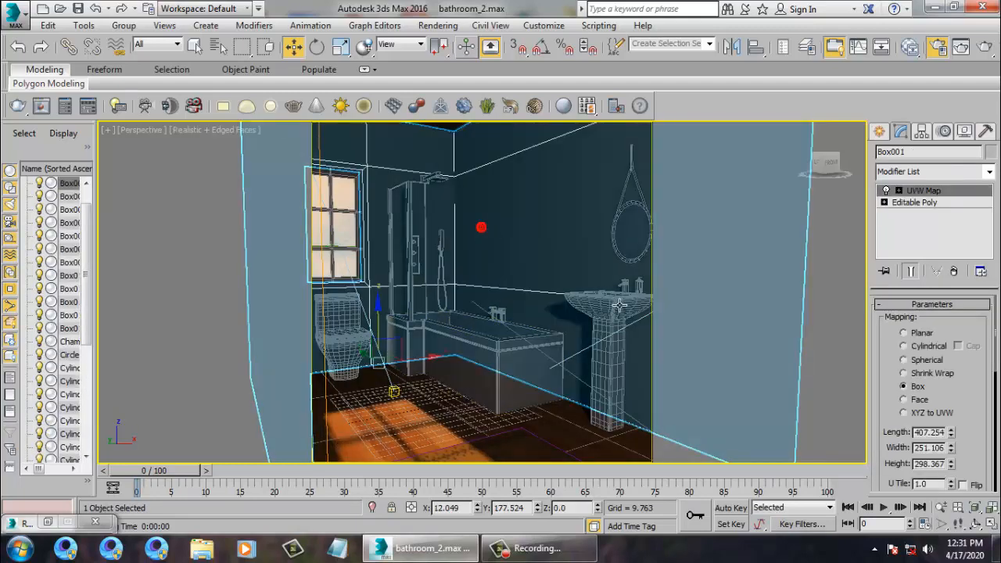
{"action": "scroll", "coordinate": [519, 310], "scroll_direction": "down", "scroll_amount": 10}
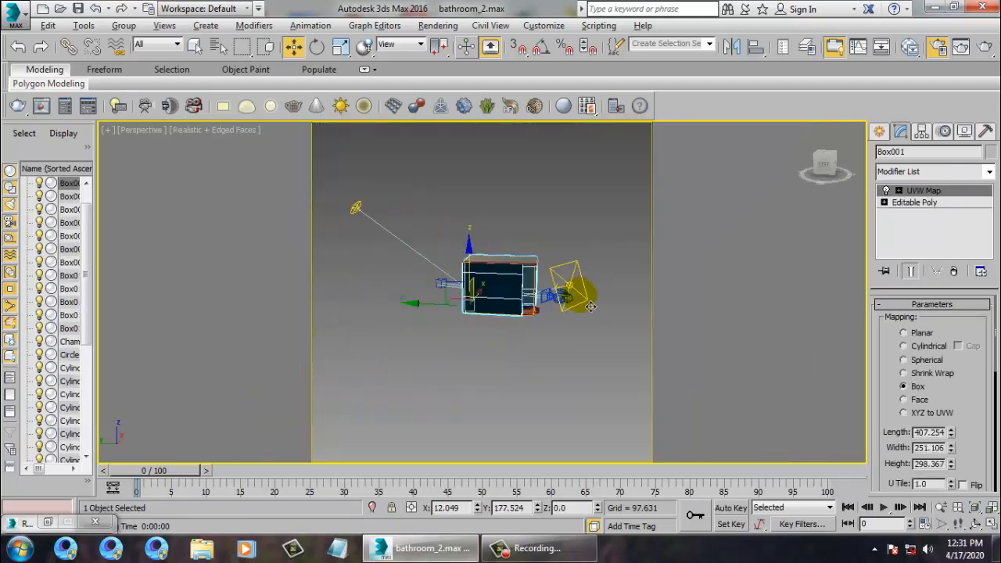
{"action": "key", "text": "shift+f"}
{"action": "middle_click_drag", "start_coordinate": [304, 138], "coordinate": [404, 242]}
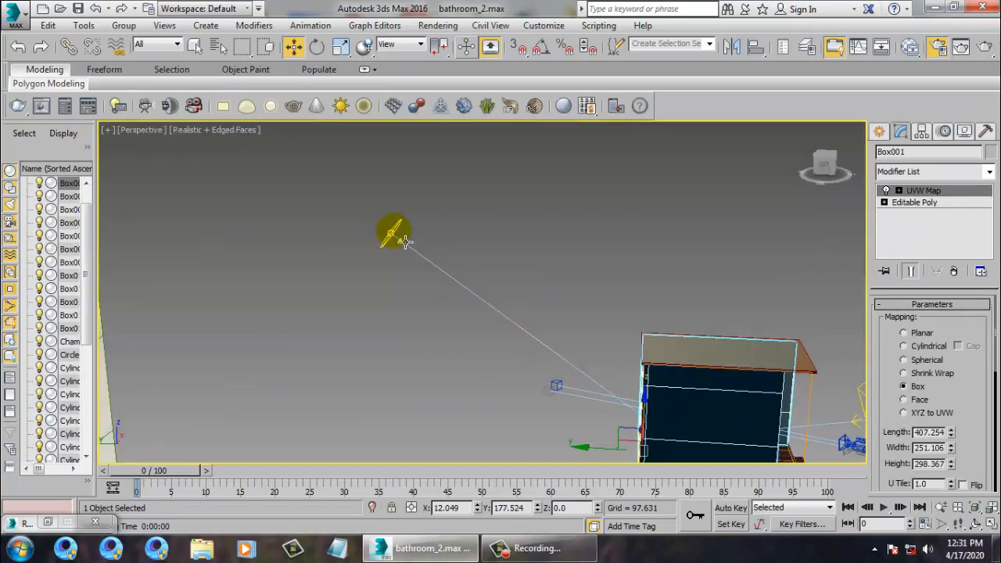
{"action": "left_click", "coordinate": [402, 247]}
{"action": "left_click", "coordinate": [400, 241]}
{"action": "middle_click_drag", "start_coordinate": [644, 312], "coordinate": [590, 297], "text": "alt"}
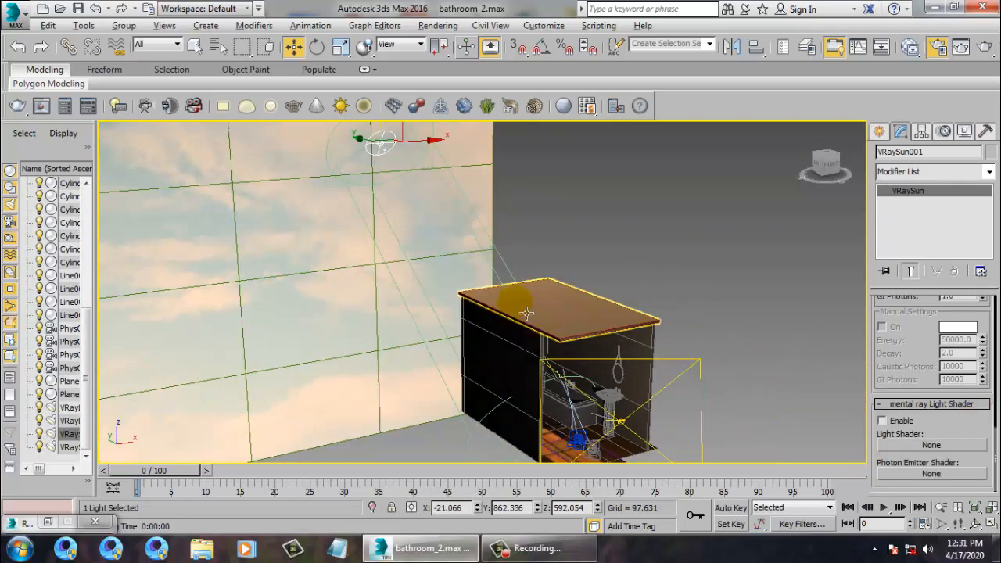
{"action": "scroll", "coordinate": [547, 258], "scroll_direction": "down", "scroll_amount": 5}
{"action": "middle_click_drag", "start_coordinate": [586, 224], "coordinate": [691, 260]}
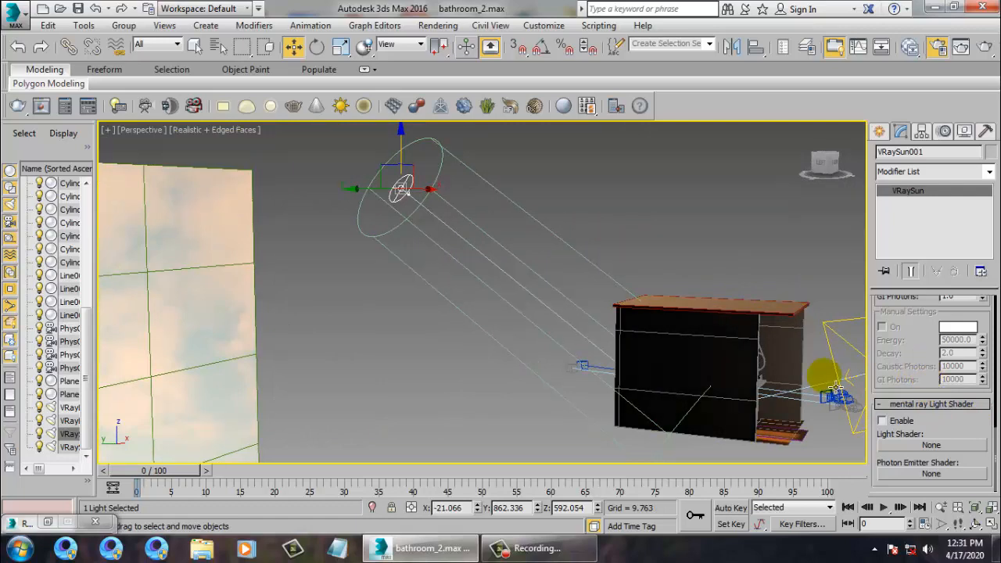
Step: Add a second VRayEnvironmentFog atmospheric effect in the environment settings
{"action": "left_click", "coordinate": [437, 25]}
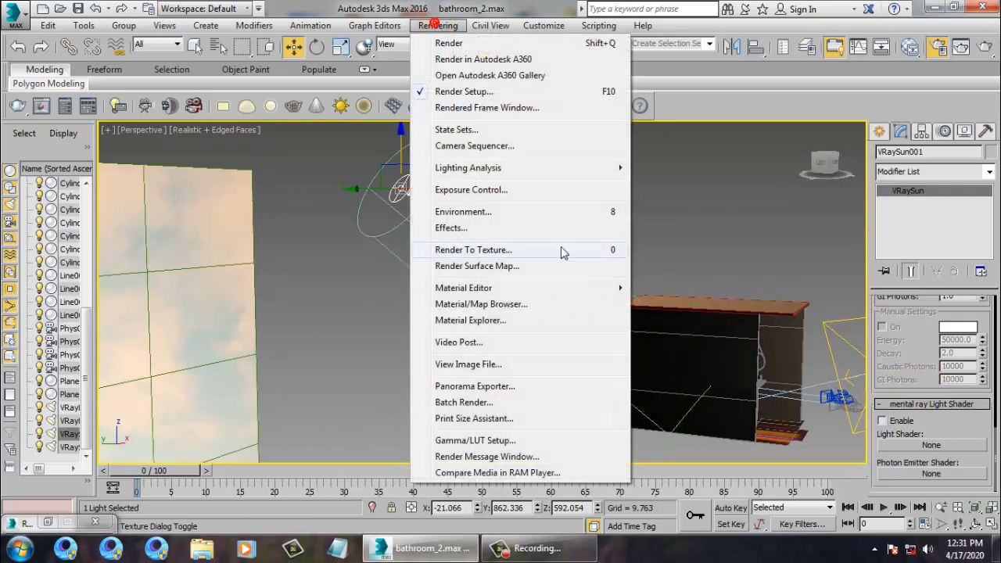
{"action": "left_click", "coordinate": [516, 216]}
{"action": "left_click", "coordinate": [262, 322]}
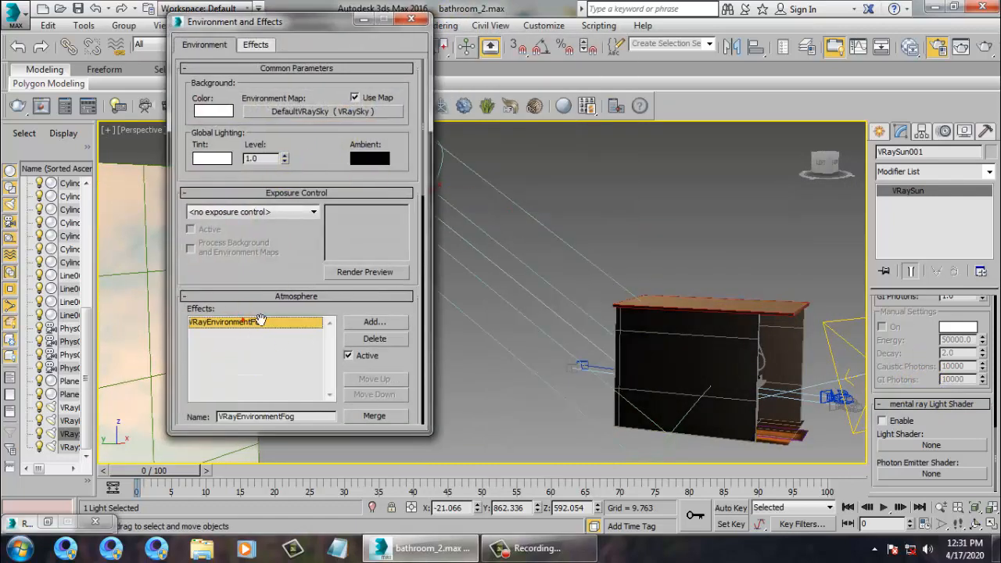
{"action": "left_click_drag", "start_coordinate": [266, 249], "coordinate": [302, 110]}
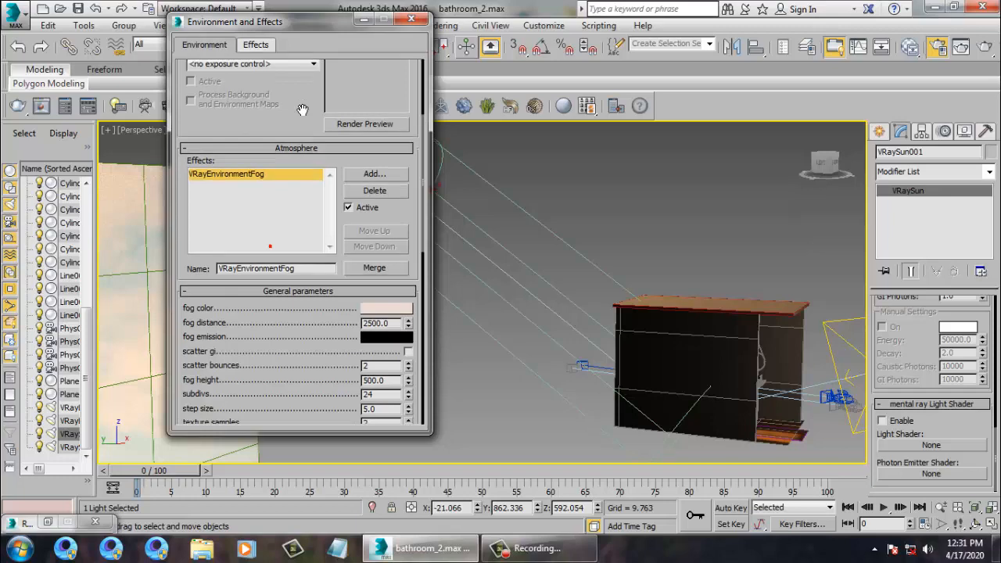
{"action": "left_click", "coordinate": [375, 173]}
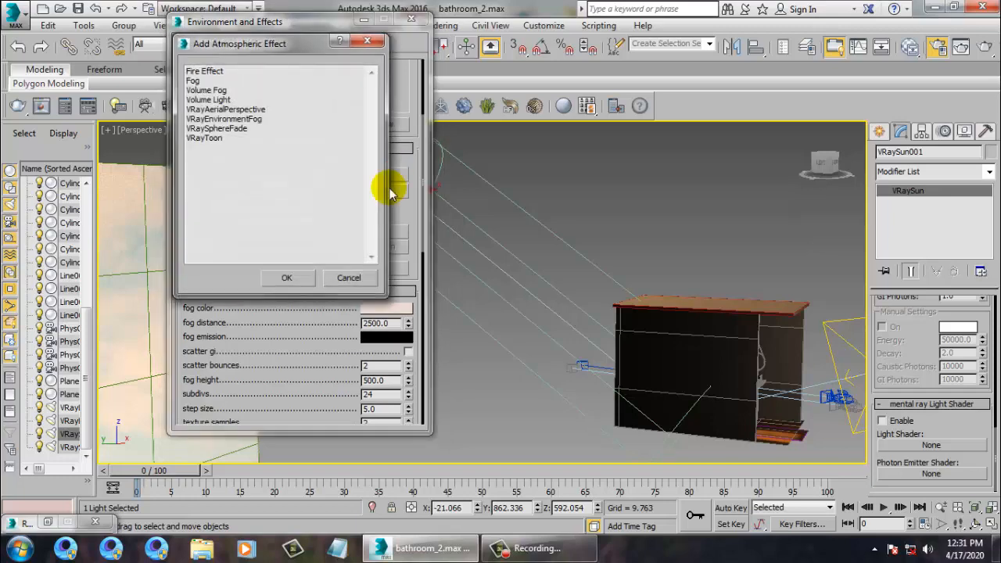
{"action": "double_click", "coordinate": [235, 119]}
Step: Set the first VRayEnvironmentFog's fog distance to 1800 and subdivs to 36, and close the environment settings
{"action": "left_click", "coordinate": [242, 313]}
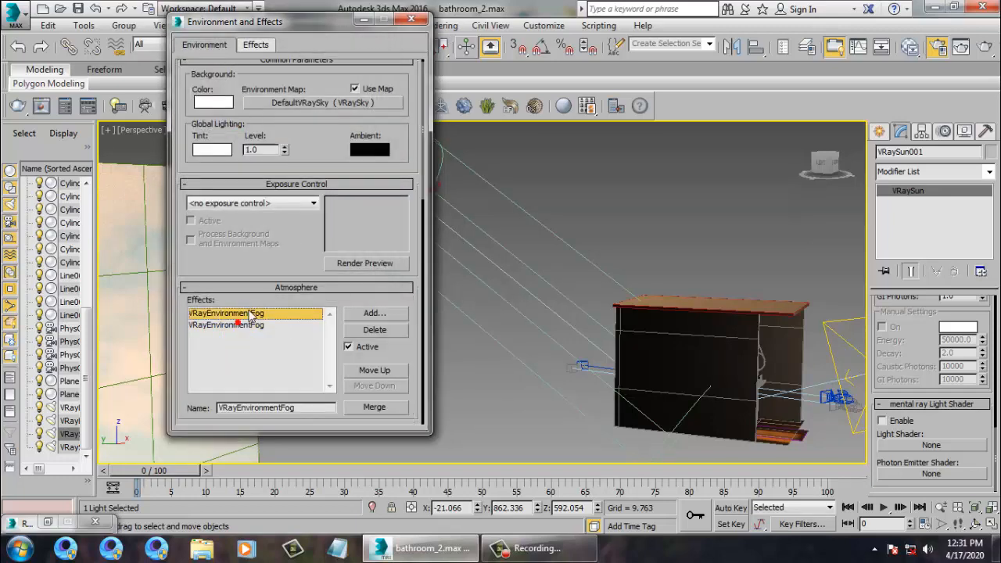
{"action": "left_click_drag", "start_coordinate": [399, 365], "coordinate": [406, 171]}
{"action": "double_click", "coordinate": [397, 263]}
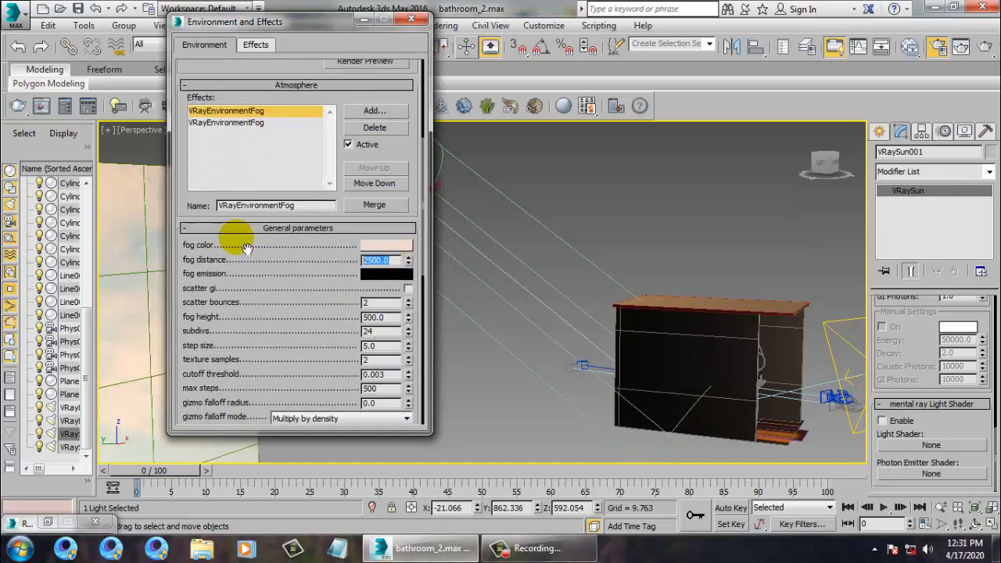
{"action": "type", "text": "1800"}
{"action": "key", "text": "Return"}
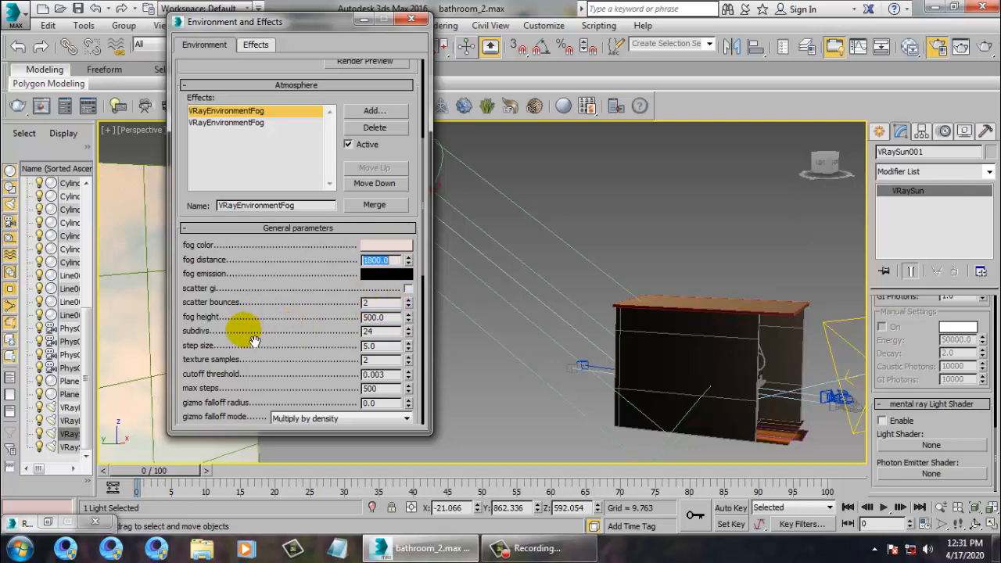
{"action": "left_click_drag", "start_coordinate": [386, 334], "coordinate": [300, 346]}
{"action": "type", "text": "36"}
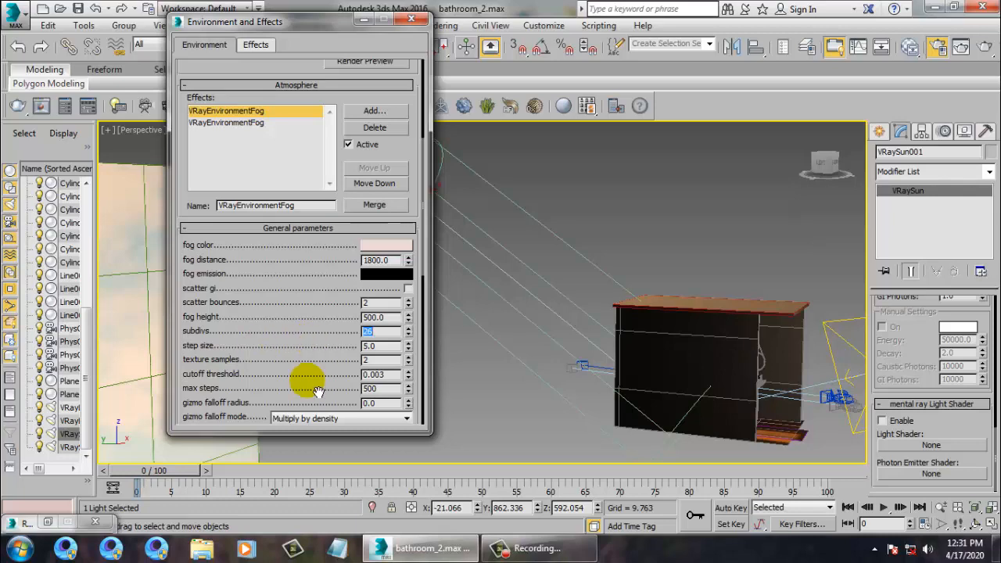
{"action": "left_click_drag", "start_coordinate": [302, 380], "coordinate": [324, 345]}
{"action": "left_click", "coordinate": [425, 19]}
Step: Set the VRaySun's intensity multiplier to 0.6, working in the perspective view
{"action": "key", "text": "c"}
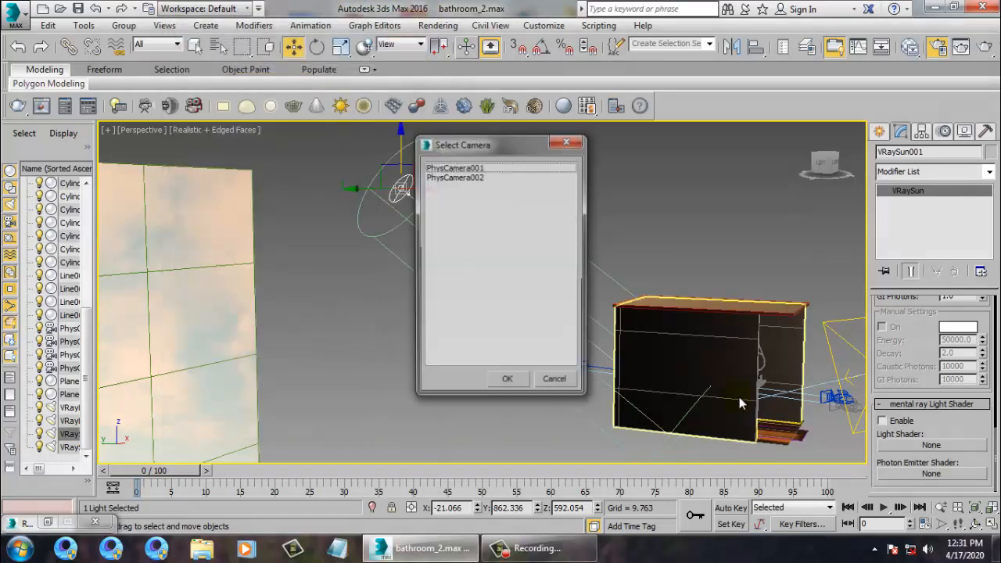
{"action": "double_click", "coordinate": [476, 176]}
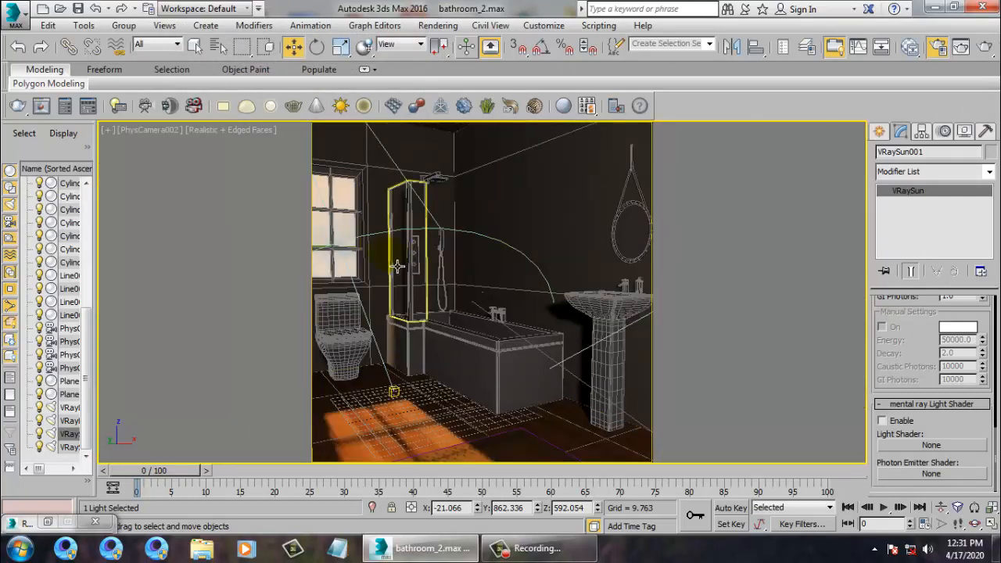
{"action": "key", "text": "p"}
{"action": "scroll", "coordinate": [406, 257], "scroll_direction": "down", "scroll_amount": 10}
{"action": "middle_click_drag", "start_coordinate": [418, 247], "coordinate": [450, 263]}
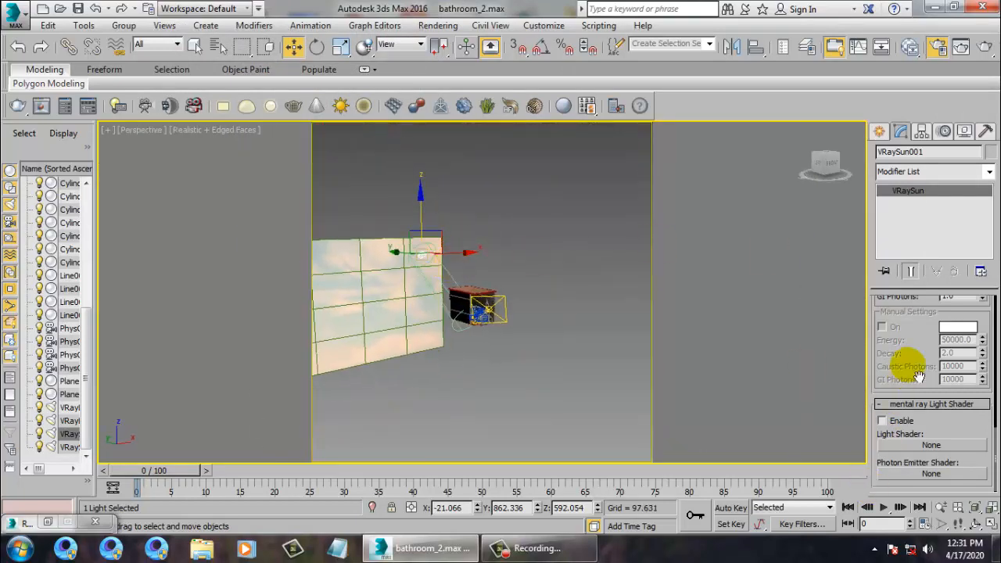
{"action": "scroll", "coordinate": [905, 335], "scroll_direction": "up", "scroll_amount": 5}
{"action": "scroll", "coordinate": [904, 309], "scroll_direction": "up", "scroll_amount": 5}
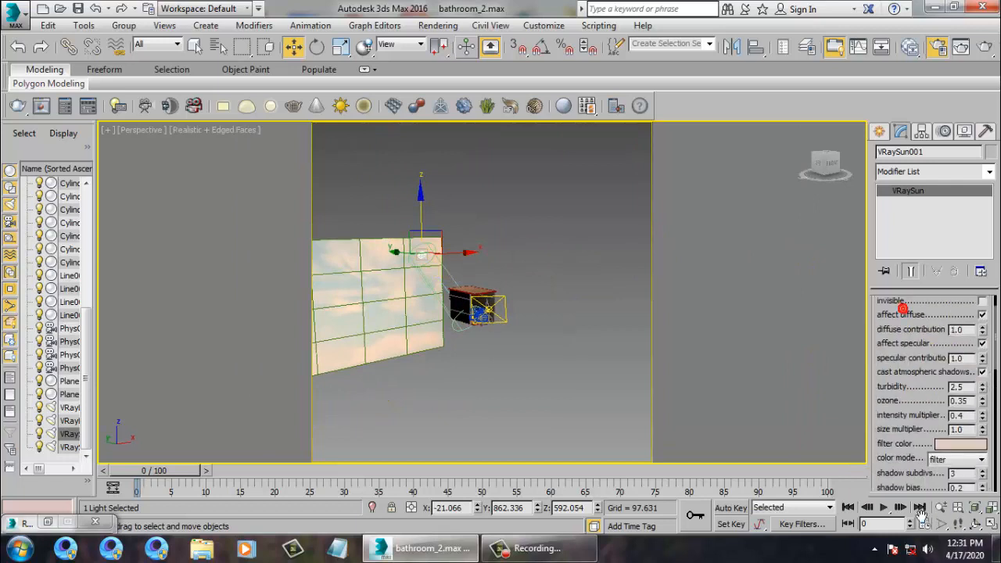
{"action": "double_click", "coordinate": [957, 419]}
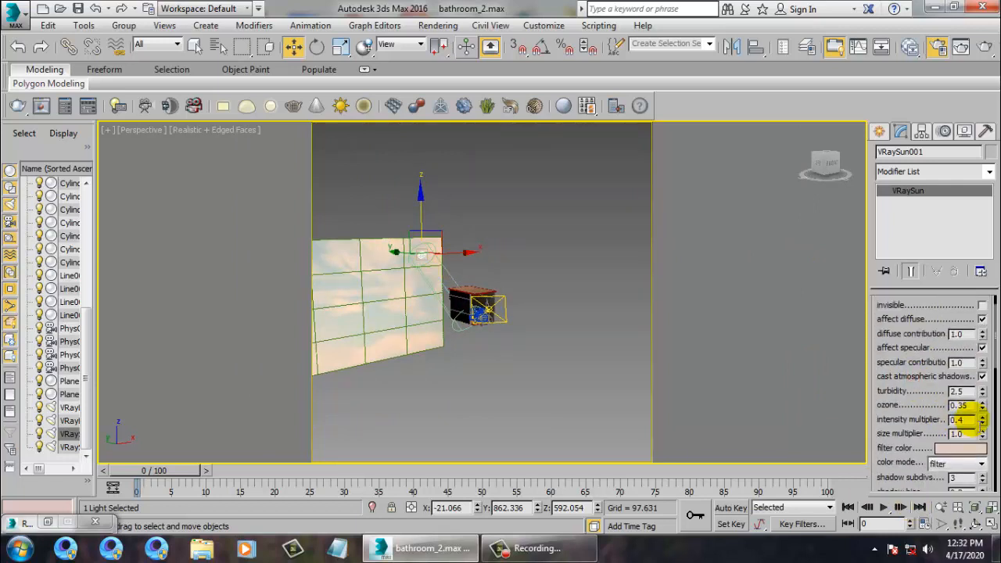
{"action": "type", "text": "0."}
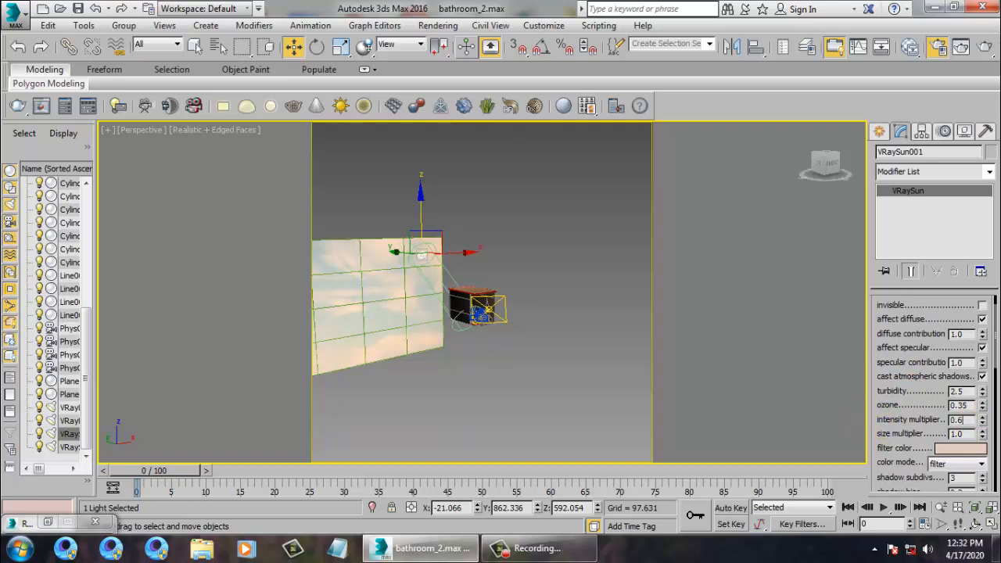
Step: Deselect the light, run a test render of the PhysCamera002 view and close the V-Ray frame buffer
{"action": "left_click", "coordinate": [519, 217]}
{"action": "key", "text": "c"}
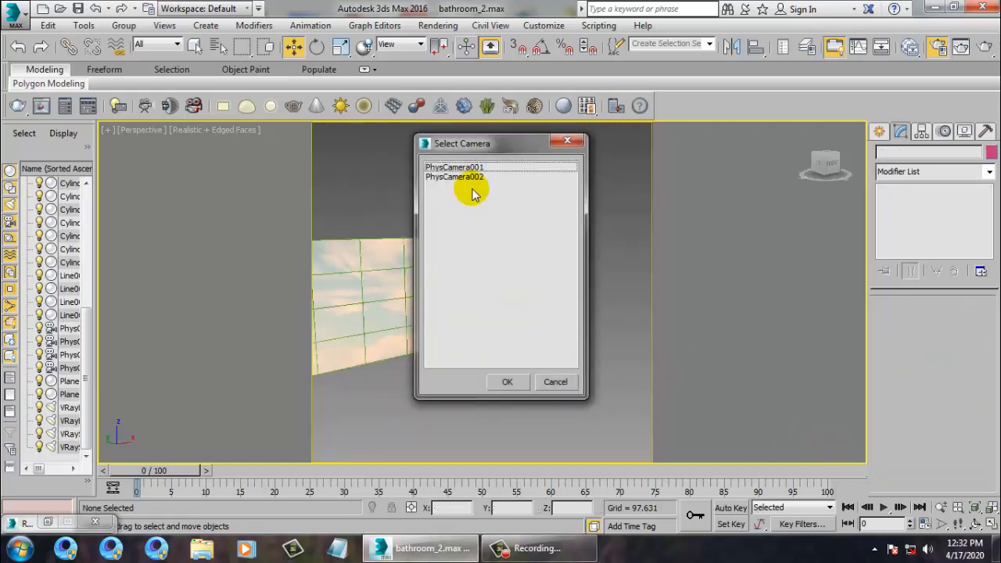
{"action": "double_click", "coordinate": [468, 178]}
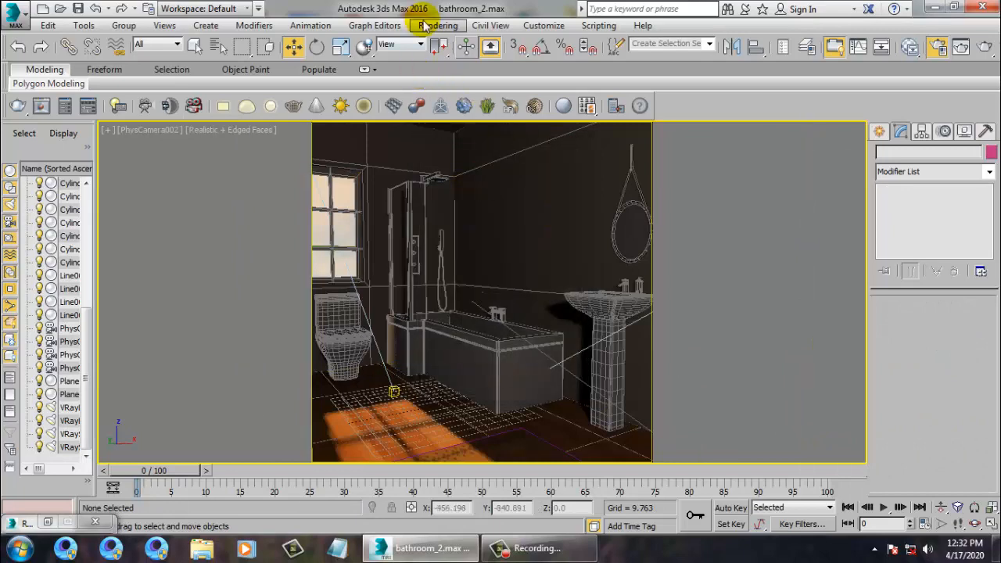
{"action": "left_click", "coordinate": [450, 44]}
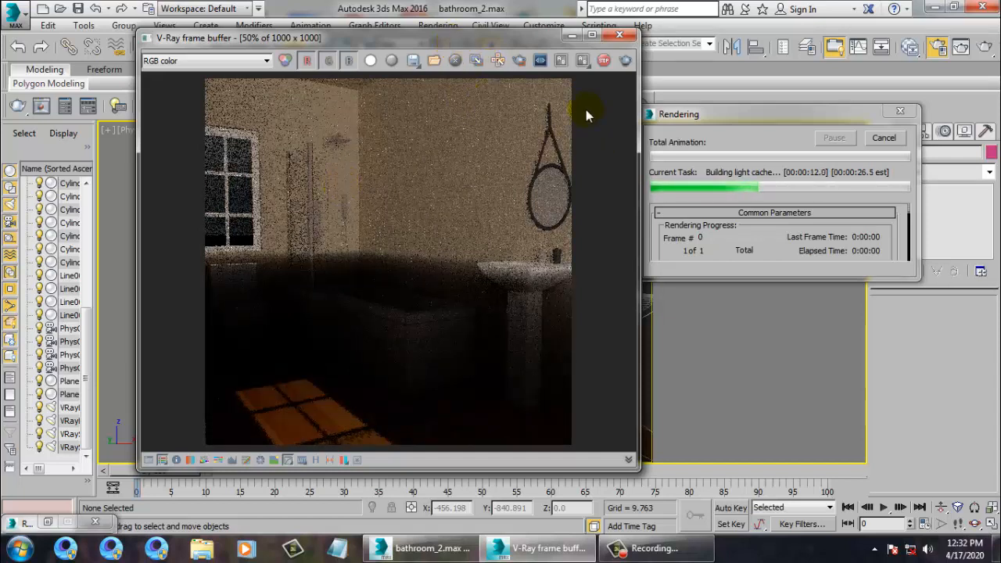
{"action": "left_click", "coordinate": [625, 36]}
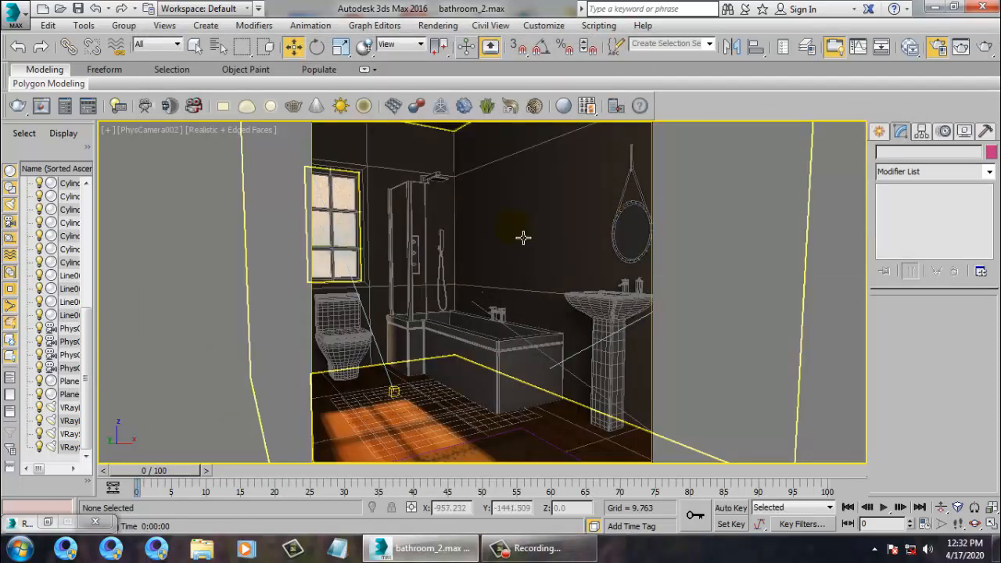
Step: Reselect the VRaySun in the perspective view and delete the first VRayEnvironmentFog effect from the environment's atmosphere
{"action": "key", "text": "p"}
{"action": "middle_click_drag", "start_coordinate": [511, 281], "coordinate": [519, 287], "text": "alt"}
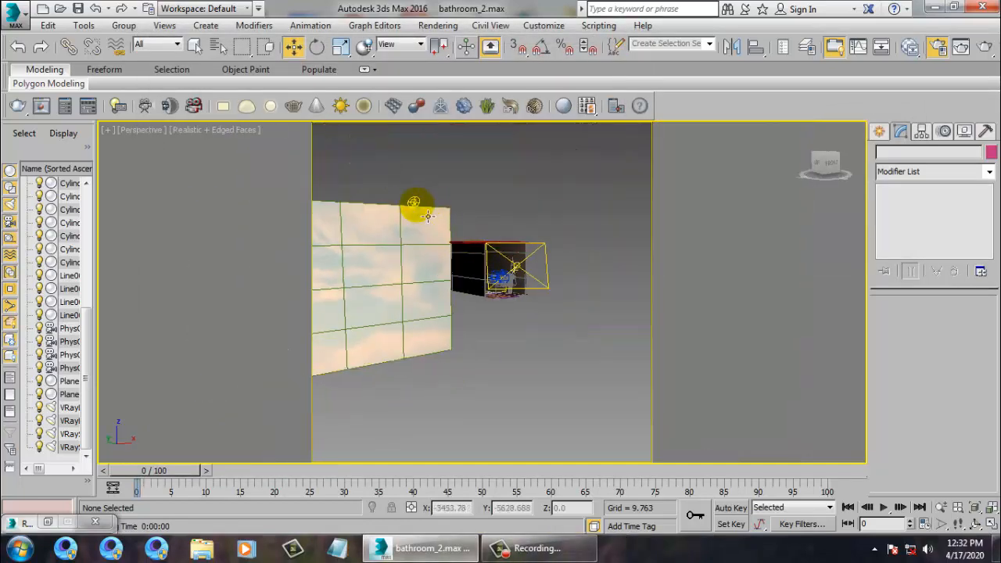
{"action": "left_click", "coordinate": [416, 205]}
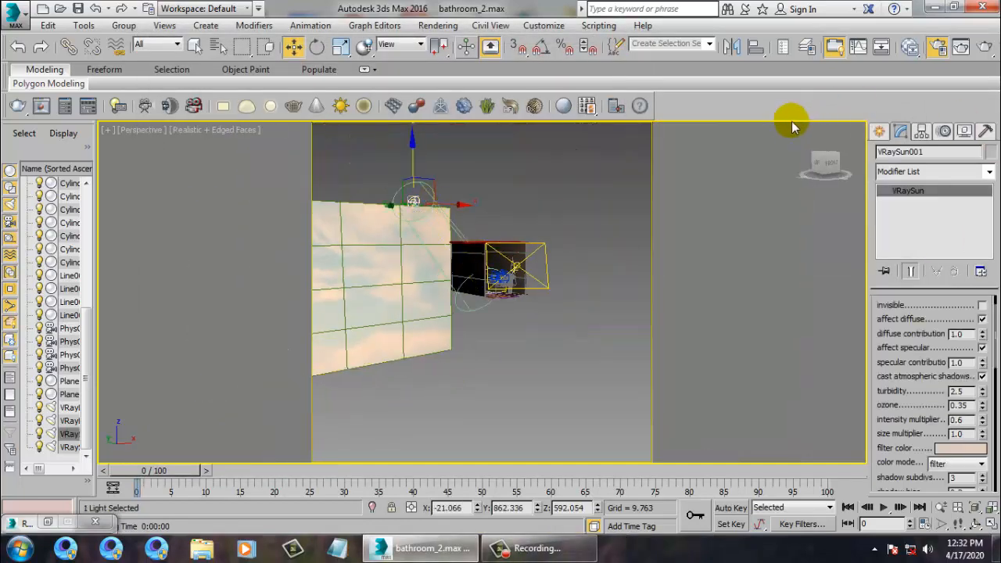
{"action": "key", "text": "8"}
{"action": "left_click", "coordinate": [223, 322]}
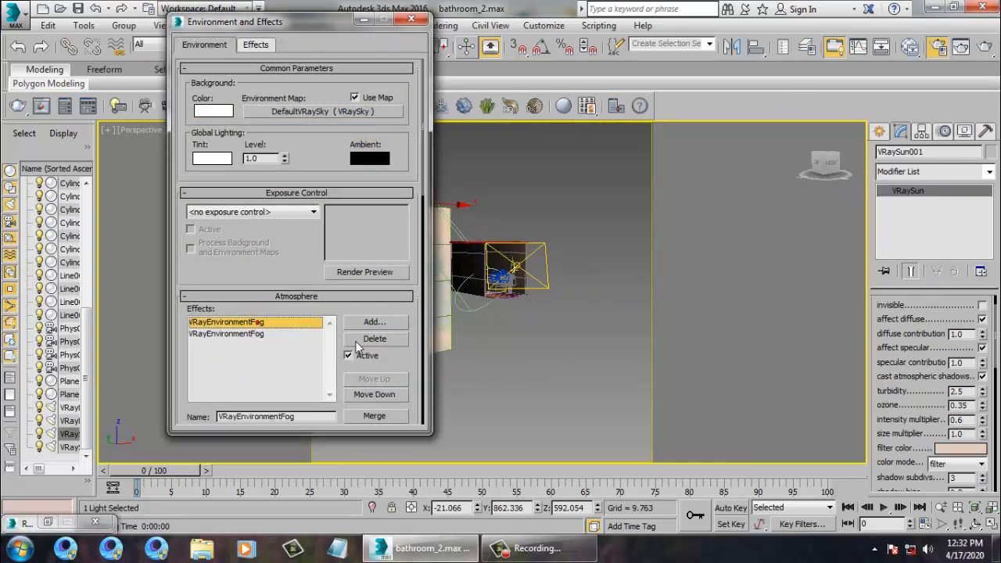
{"action": "left_click", "coordinate": [372, 338]}
Step: Test-render the PhysCamera002 view with the single remaining fog effect and stop by closing the V-Ray frame buffer
{"action": "key", "text": "c"}
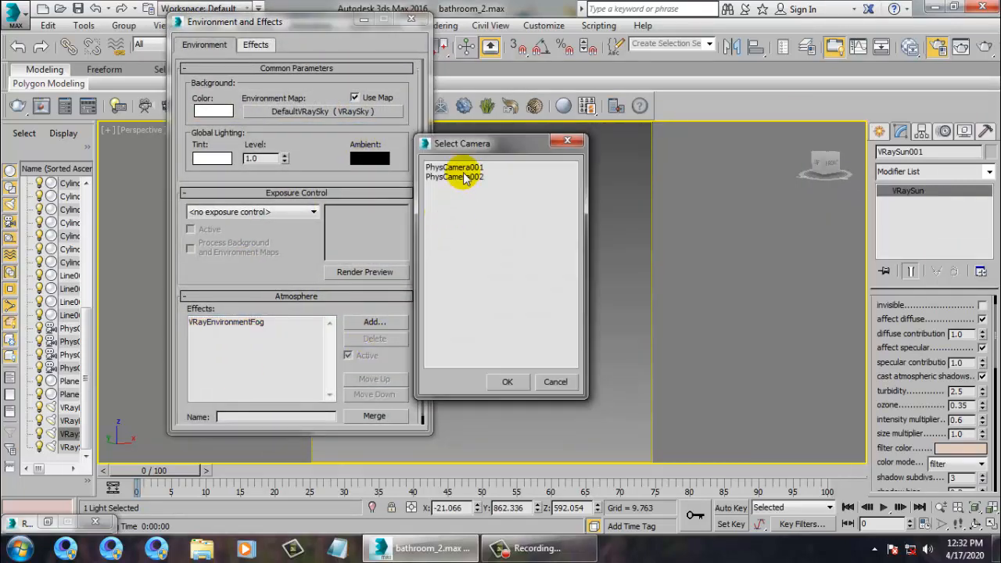
{"action": "double_click", "coordinate": [458, 175]}
{"action": "left_click", "coordinate": [444, 25]}
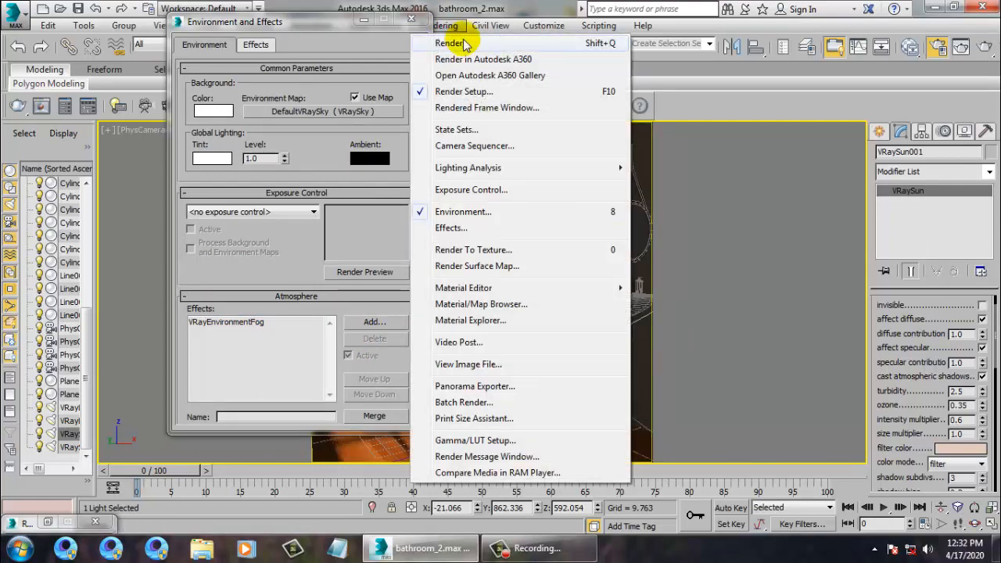
{"action": "left_click", "coordinate": [461, 38]}
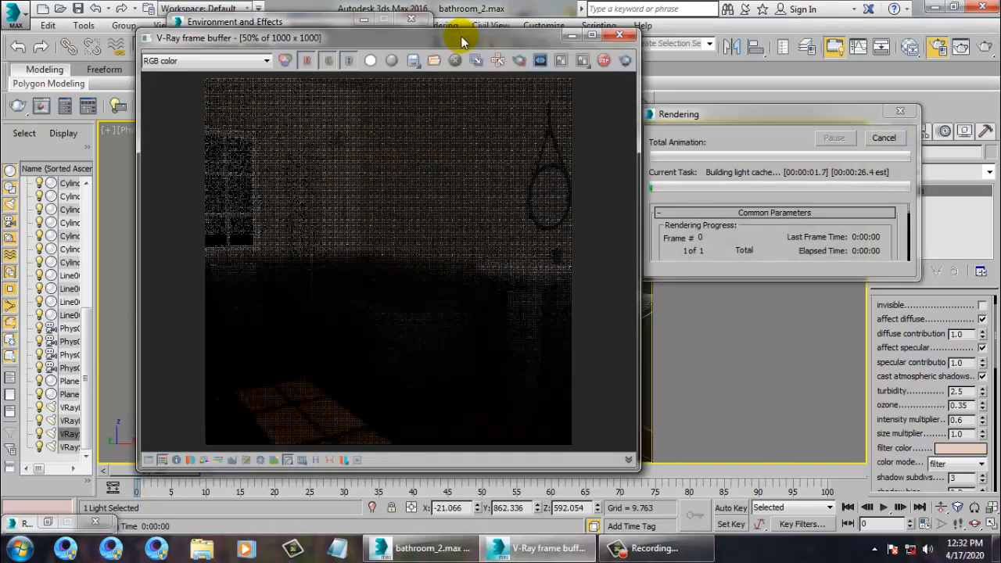
{"action": "left_click", "coordinate": [619, 35]}
Step: Delete the remaining VRayEnvironmentFog effect from the environment and render the PhysCamera002 view
{"action": "left_click", "coordinate": [254, 322]}
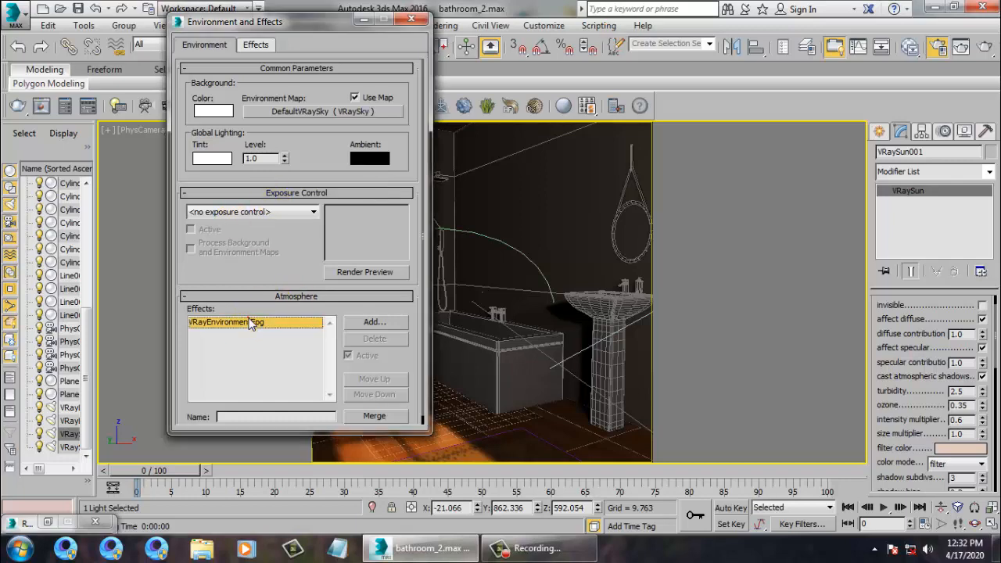
{"action": "left_click", "coordinate": [375, 338]}
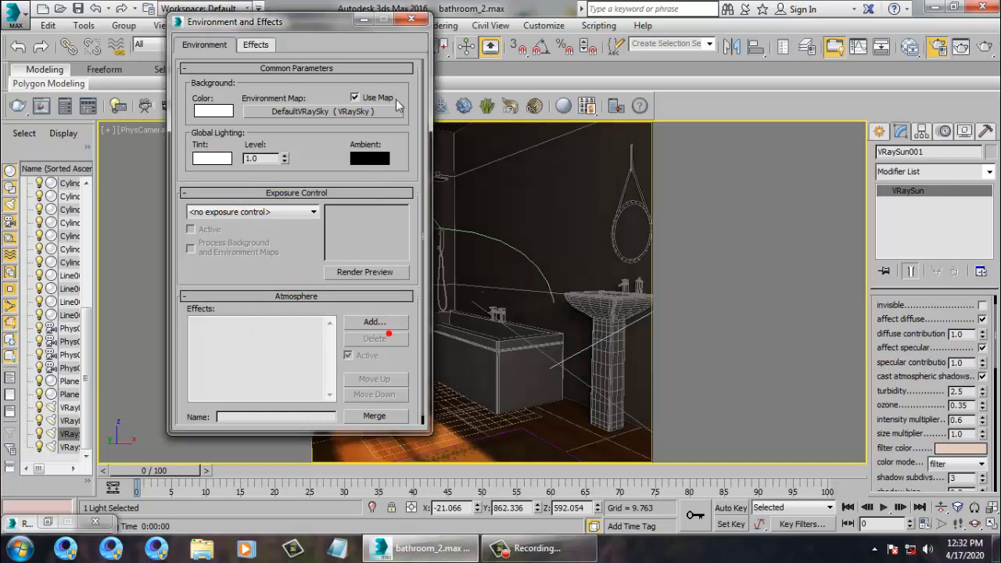
{"action": "left_click", "coordinate": [446, 24]}
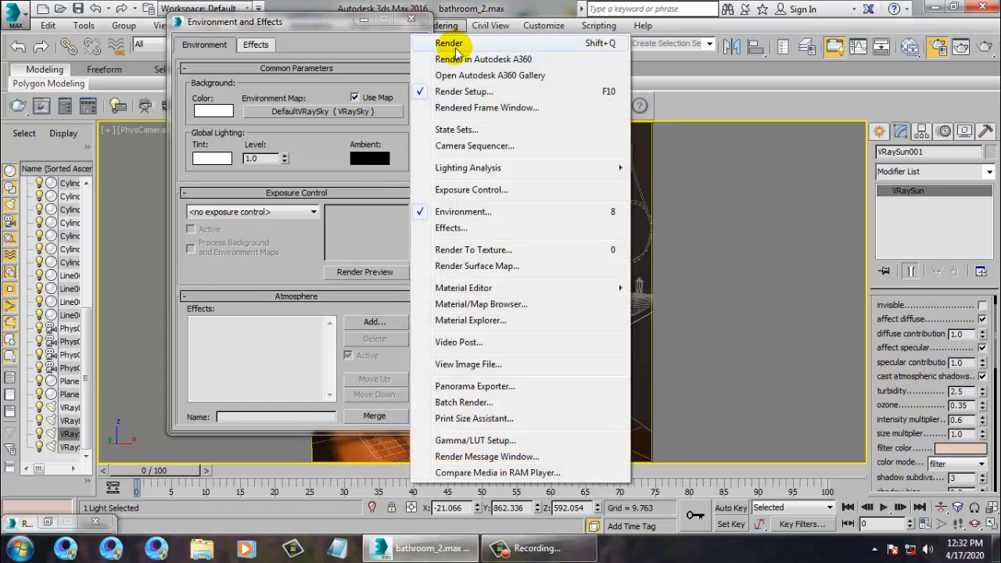
{"action": "left_click", "coordinate": [450, 44]}
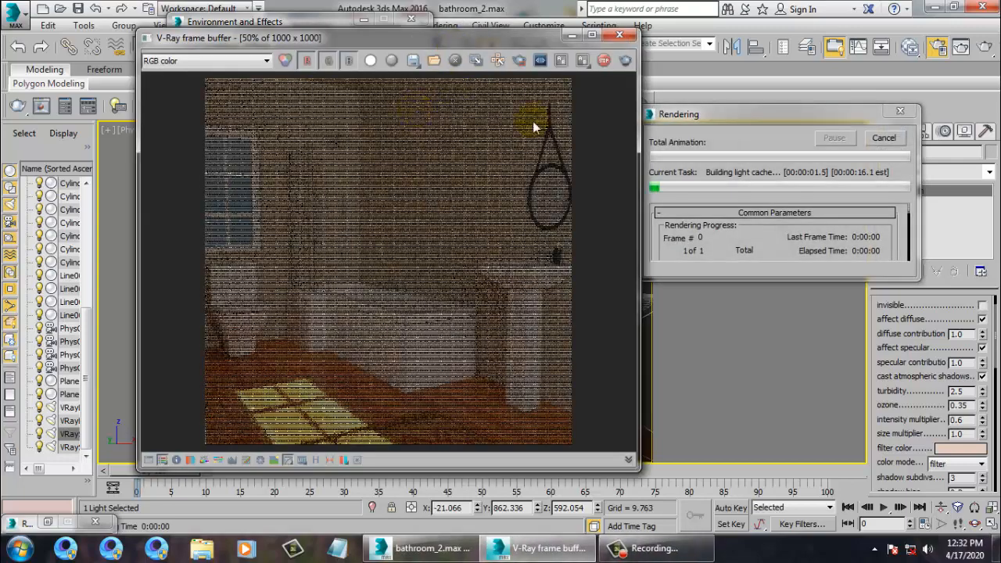
Step: Stop the camera render, close the environment settings and frame the VRaySun in the perspective view
{"action": "left_click", "coordinate": [619, 35]}
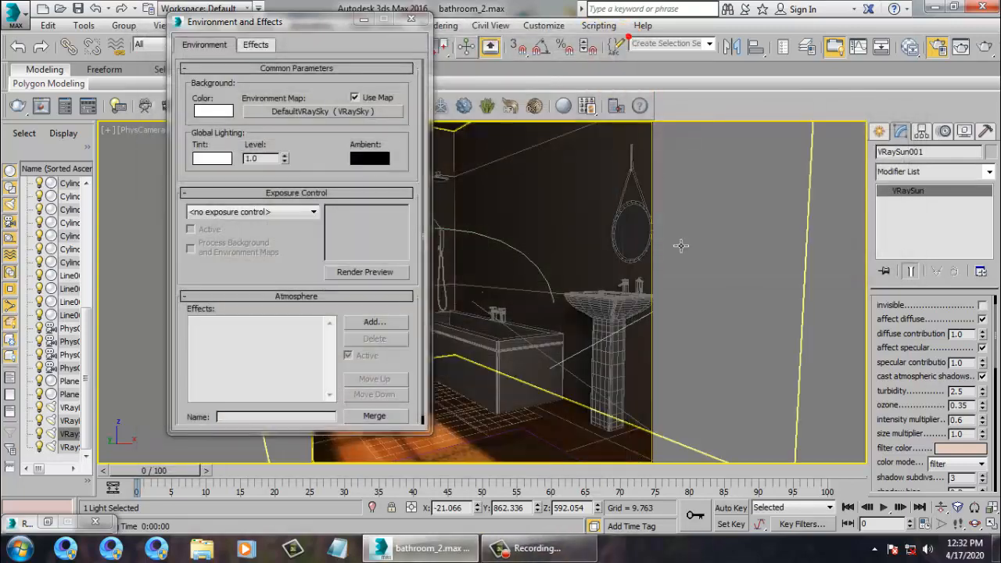
{"action": "key", "text": "p"}
{"action": "left_click", "coordinate": [407, 19]}
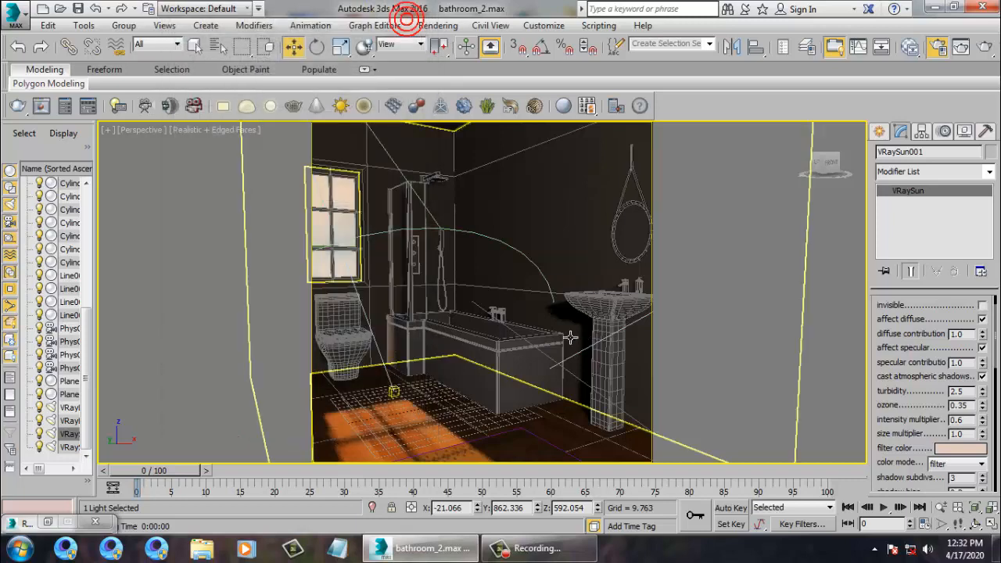
{"action": "key", "text": "z"}
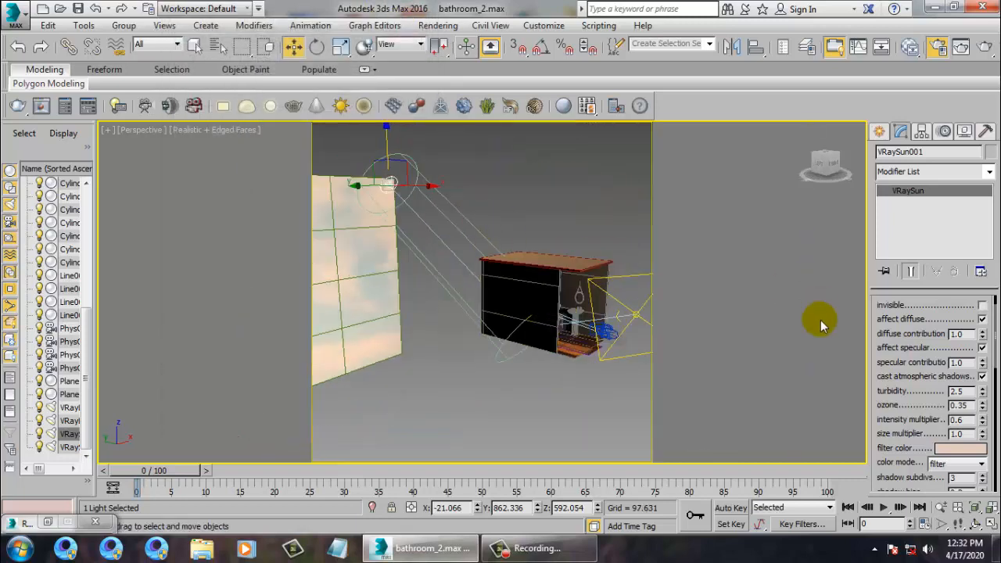
Step: Add a VRayEnvironmentFog effect to the environment's atmosphere and bring up its general parameters
{"action": "key", "text": "8"}
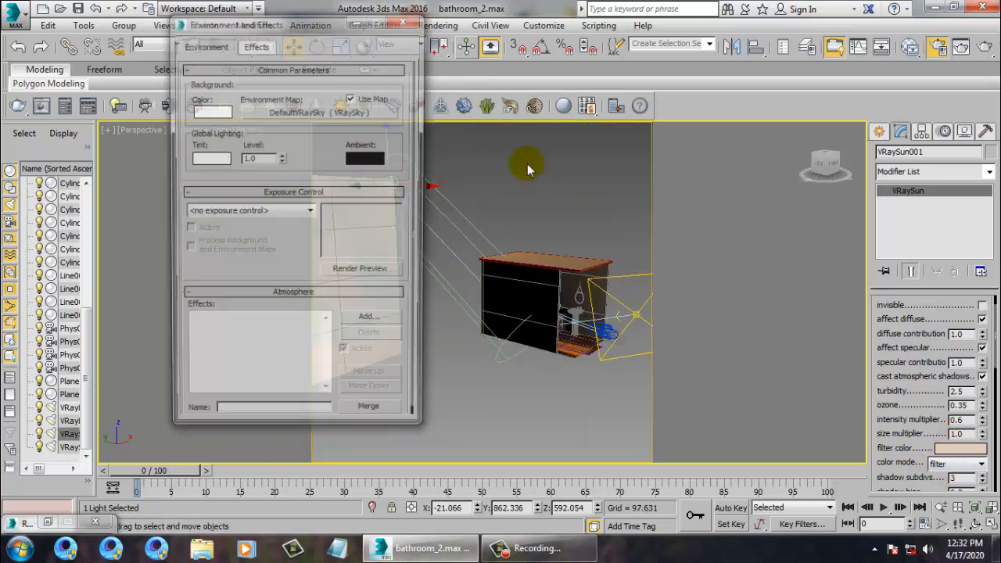
{"action": "left_click", "coordinate": [381, 325]}
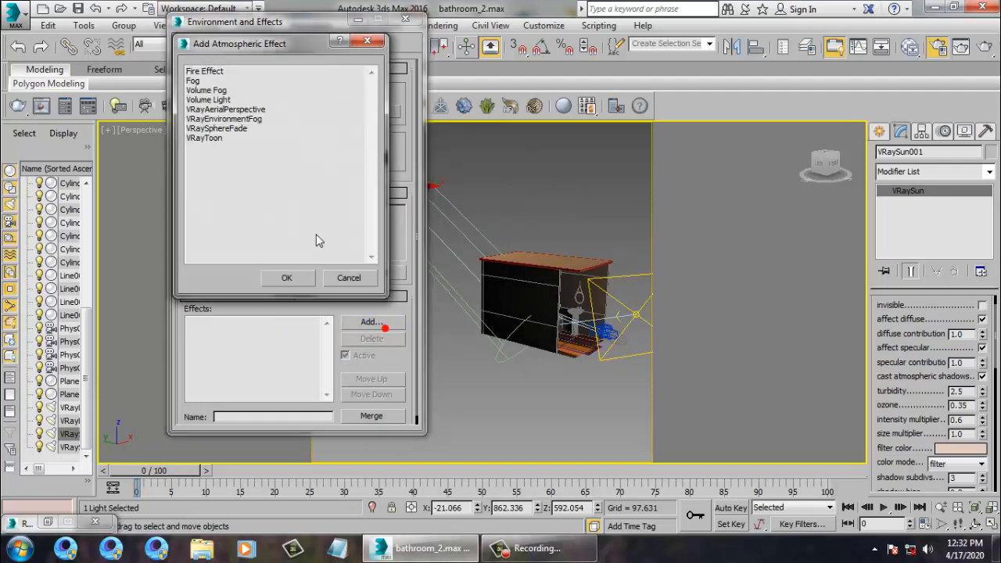
{"action": "double_click", "coordinate": [235, 118]}
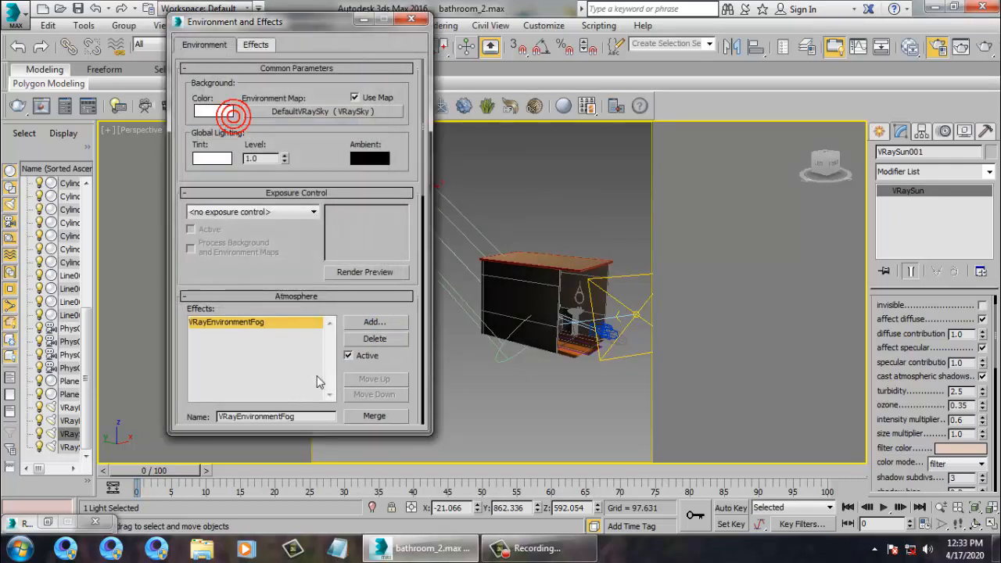
{"action": "left_click_drag", "start_coordinate": [391, 364], "coordinate": [402, 210]}
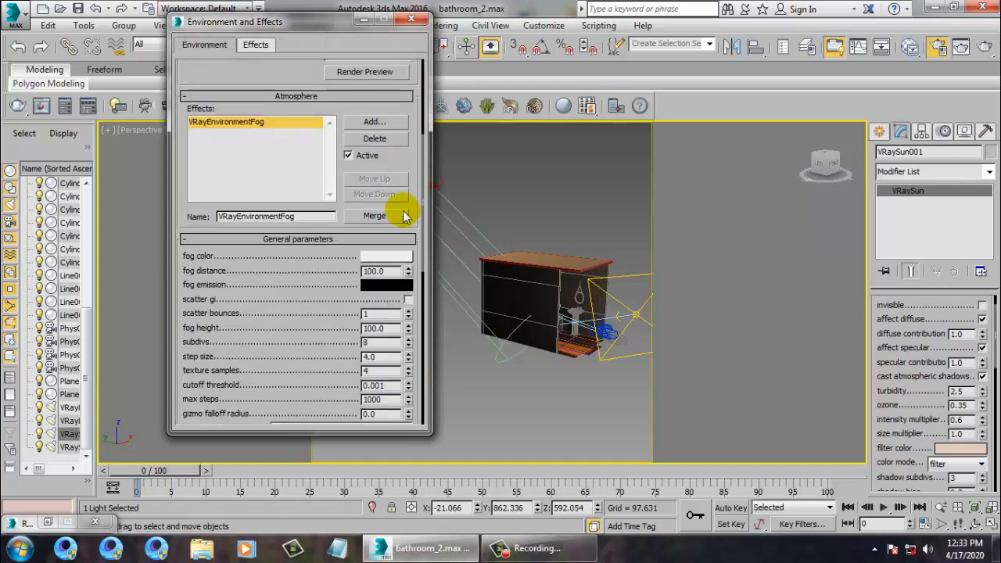
Step: Give the environment fog a light peach color and set its fog distance to 2000
{"action": "left_click", "coordinate": [385, 256]}
{"action": "left_click_drag", "start_coordinate": [321, 147], "coordinate": [311, 141]}
{"action": "left_click_drag", "start_coordinate": [428, 177], "coordinate": [436, 150]}
{"action": "left_click", "coordinate": [545, 220]}
{"action": "left_click", "coordinate": [544, 219]}
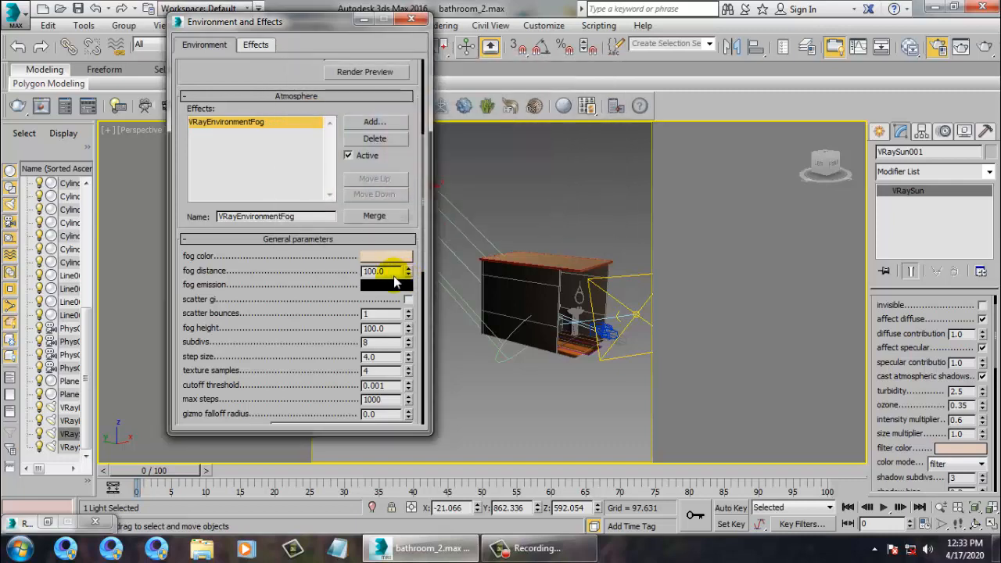
{"action": "left_click_drag", "start_coordinate": [398, 270], "coordinate": [338, 277]}
{"action": "type", "text": "200"}
Step: Deselect the sun, test-render the PhysCamera002 view with the fog, then stop it and close the frame buffer
{"action": "left_click", "coordinate": [509, 222]}
{"action": "key", "text": "c"}
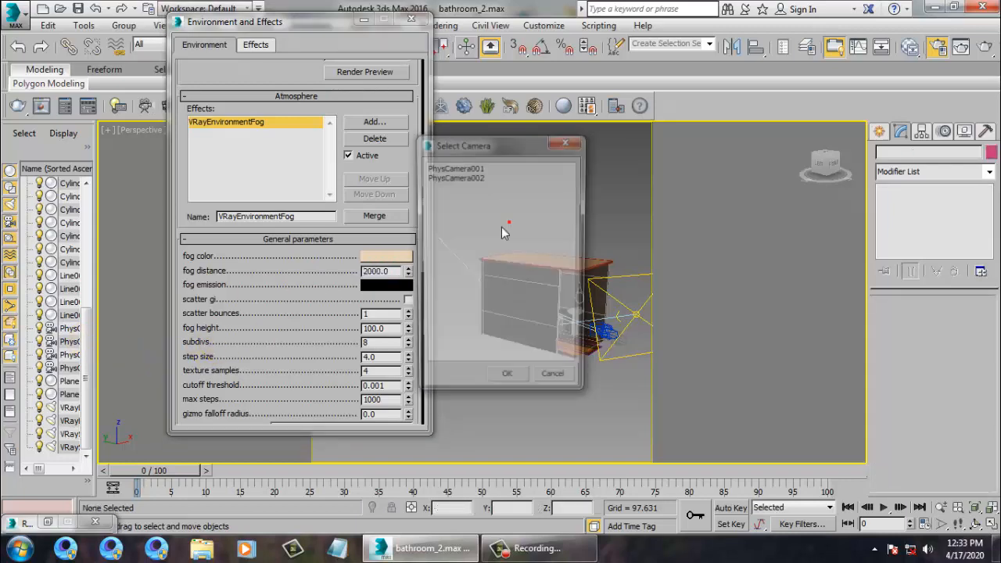
{"action": "double_click", "coordinate": [451, 176]}
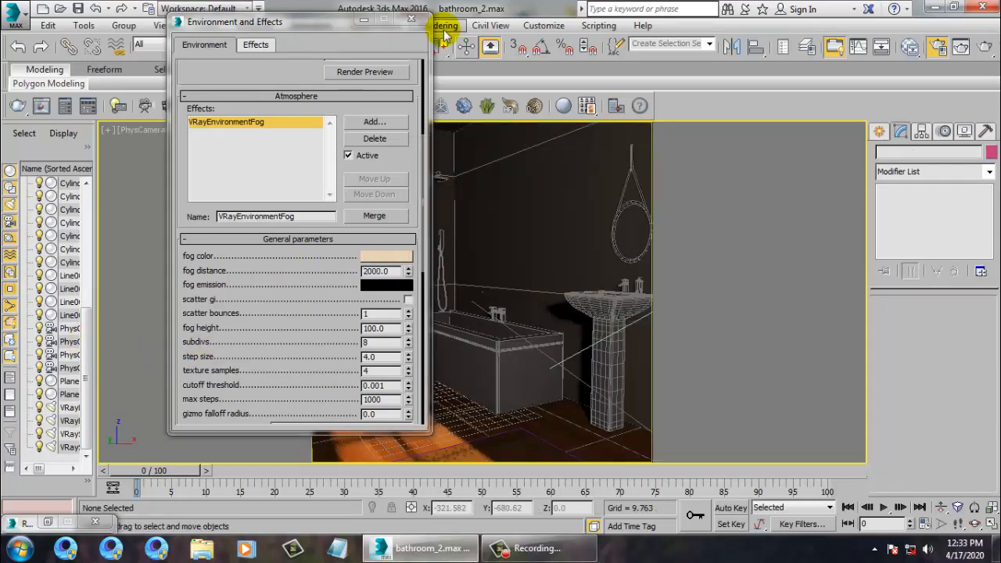
{"action": "left_click", "coordinate": [446, 25]}
{"action": "left_click", "coordinate": [457, 44]}
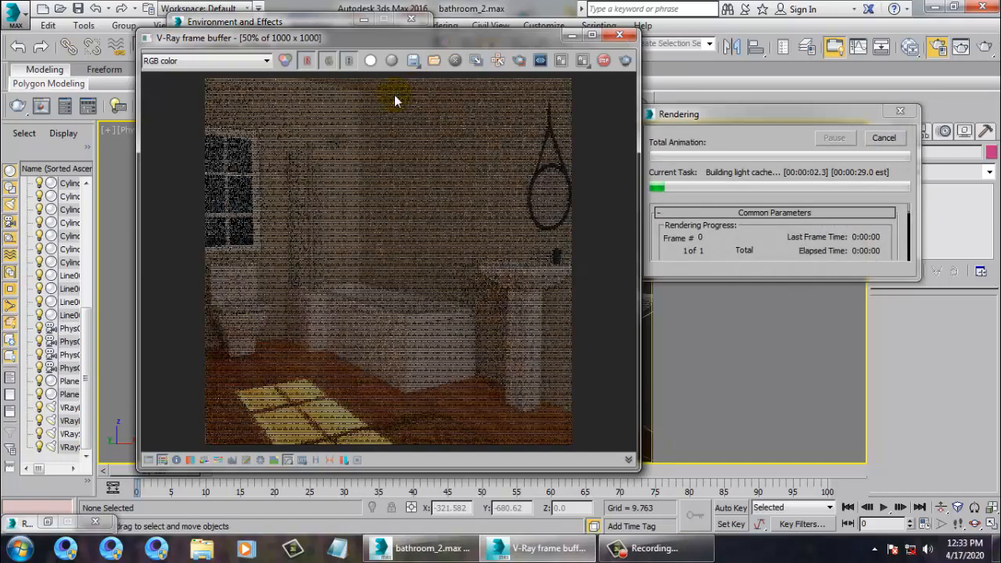
{"action": "left_click", "coordinate": [601, 60]}
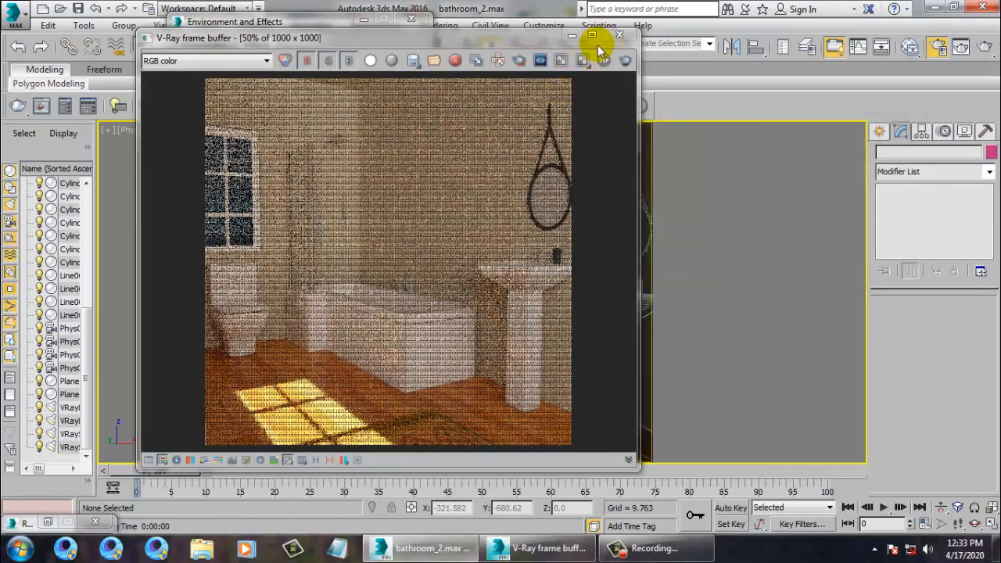
{"action": "left_click", "coordinate": [617, 37]}
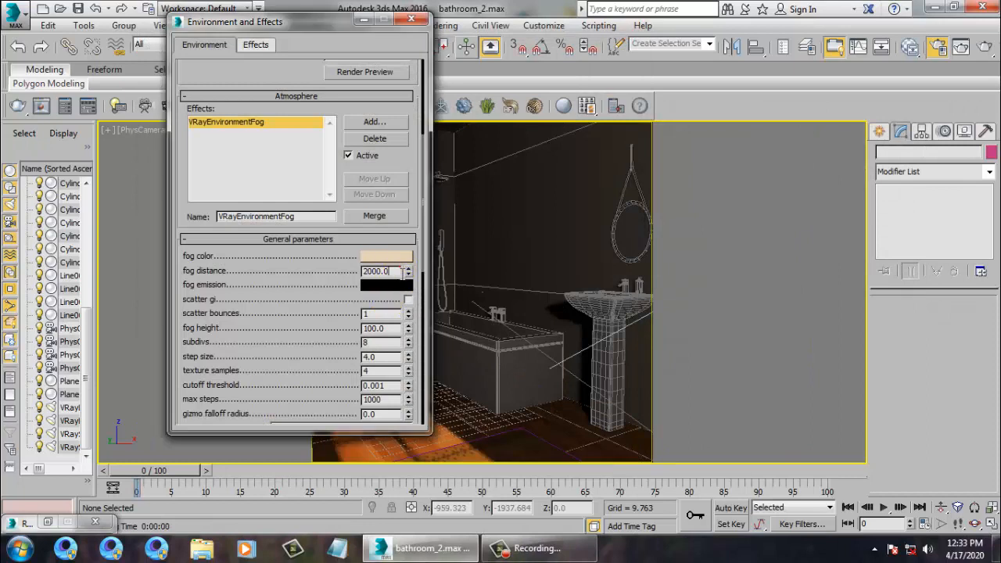
Step: Set fog distance 2500, scatter bounces 5, fog height 500, subdivs 6, step size 6, texture samples 5, cutoff threshold 0.003 and max steps 500
{"action": "double_click", "coordinate": [375, 271]}
{"action": "type", "text": "25"}
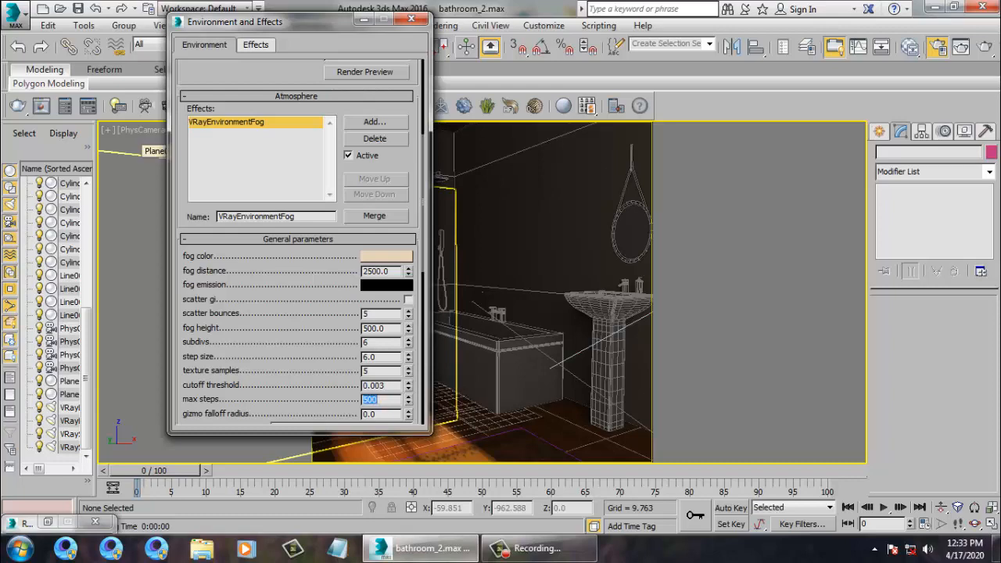
Step: Test-render the bathroom view with the adjusted fog parameters, then stop the render and close the frame buffer
{"action": "left_click", "coordinate": [449, 25]}
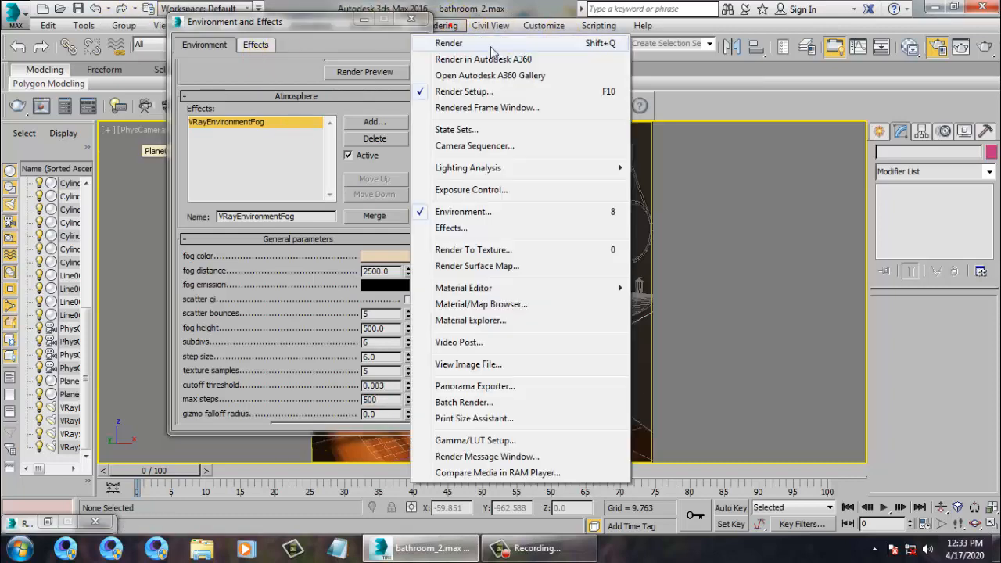
{"action": "left_click", "coordinate": [491, 46]}
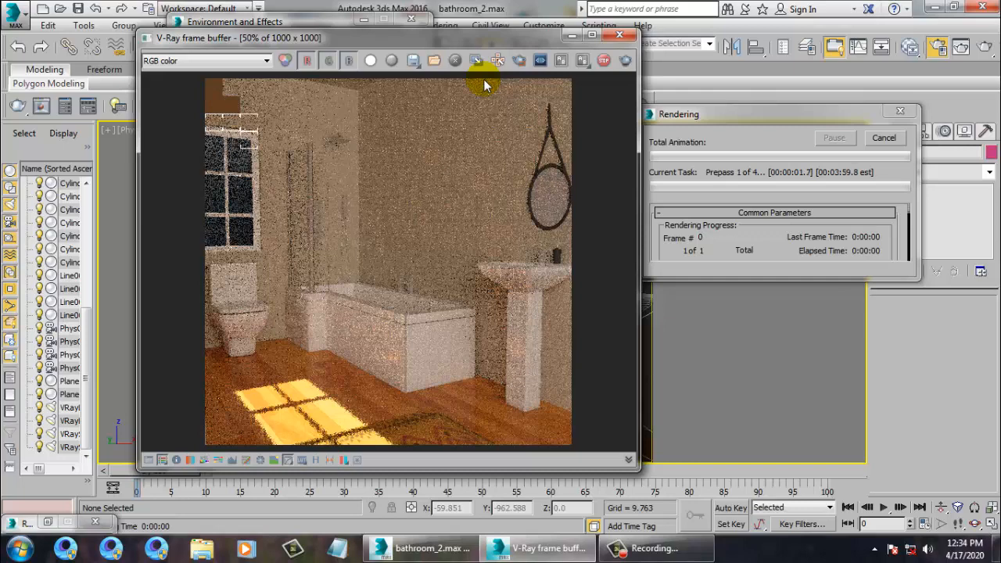
{"action": "left_click", "coordinate": [604, 60]}
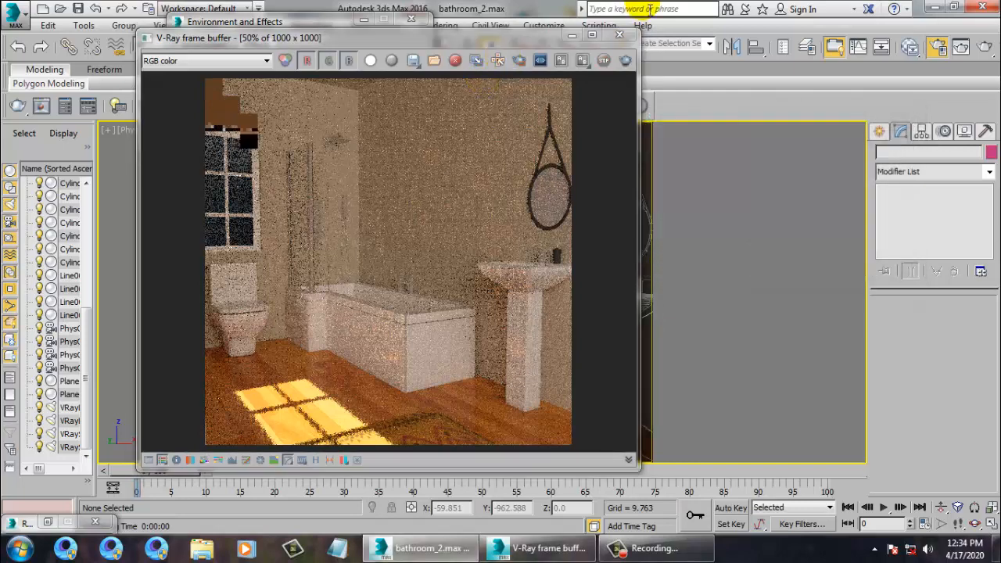
{"action": "left_click", "coordinate": [619, 35]}
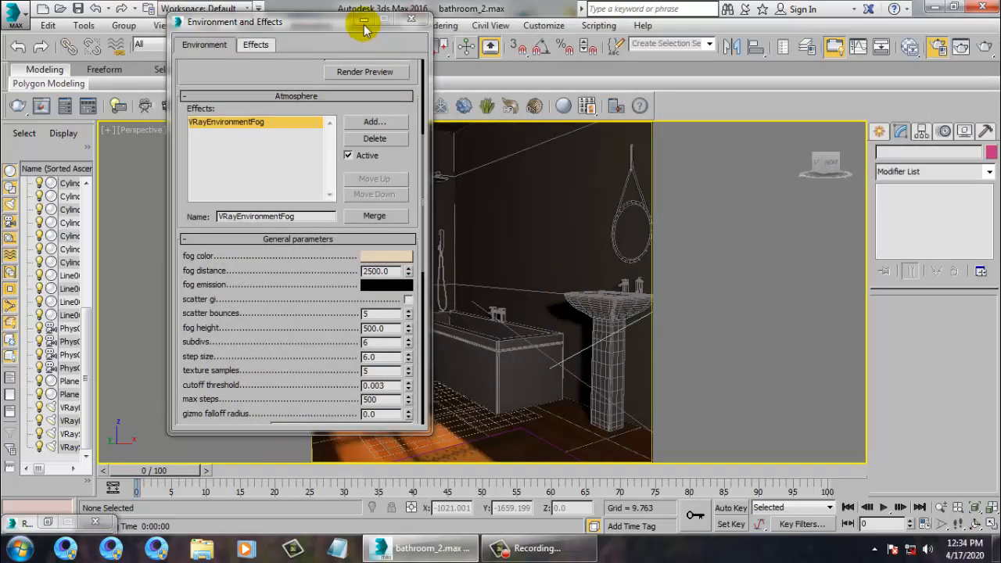
Step: Minimize the environment settings, open Render Setup and set the area to render to Region
{"action": "left_click", "coordinate": [364, 22]}
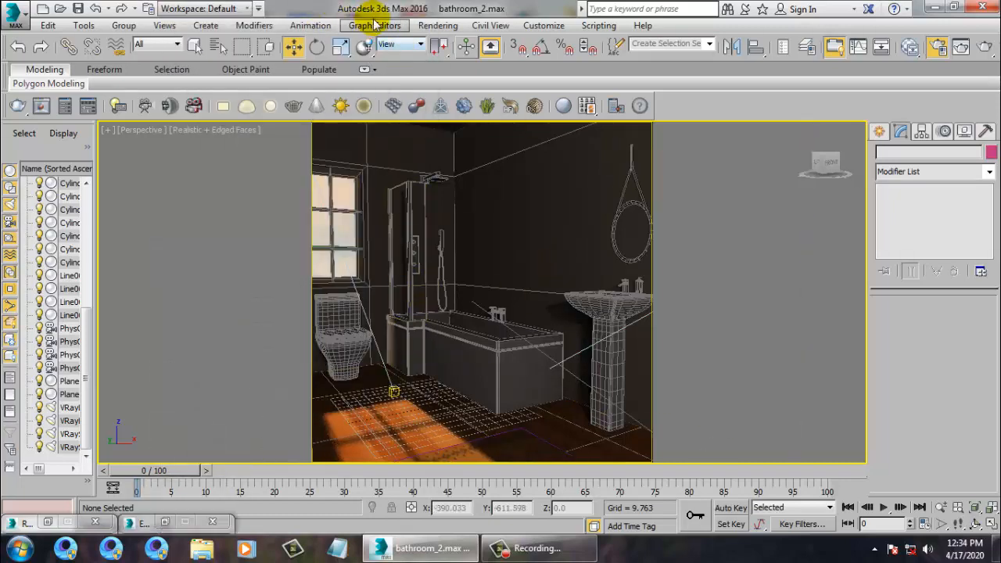
{"action": "left_click", "coordinate": [429, 26]}
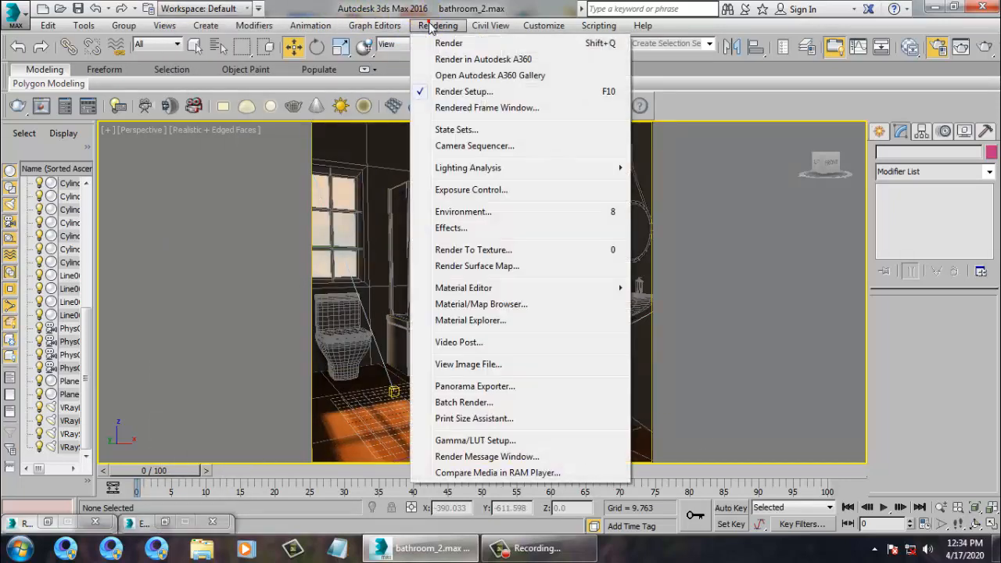
{"action": "left_click", "coordinate": [485, 92]}
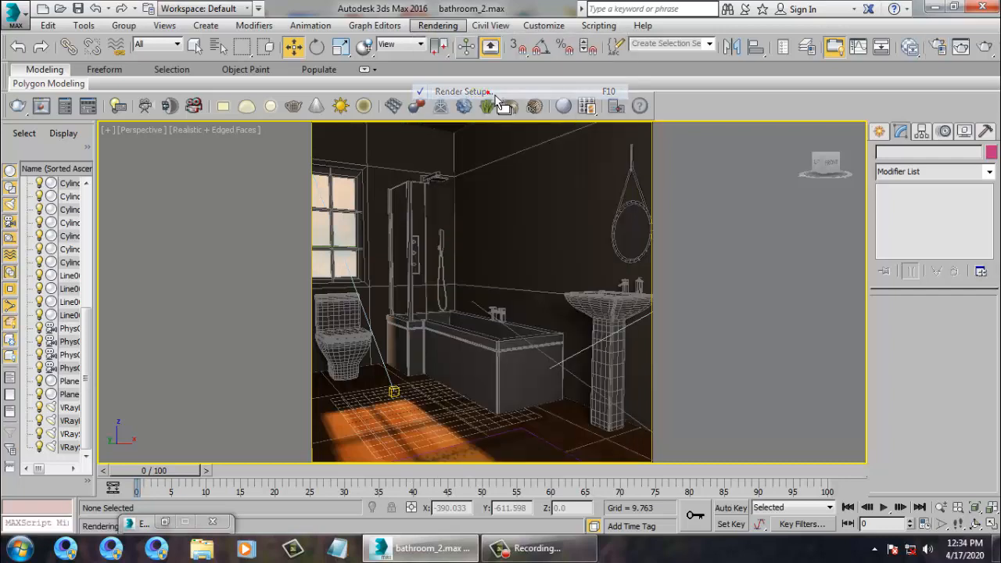
{"action": "left_click", "coordinate": [431, 26]}
{"action": "left_click", "coordinate": [487, 91]}
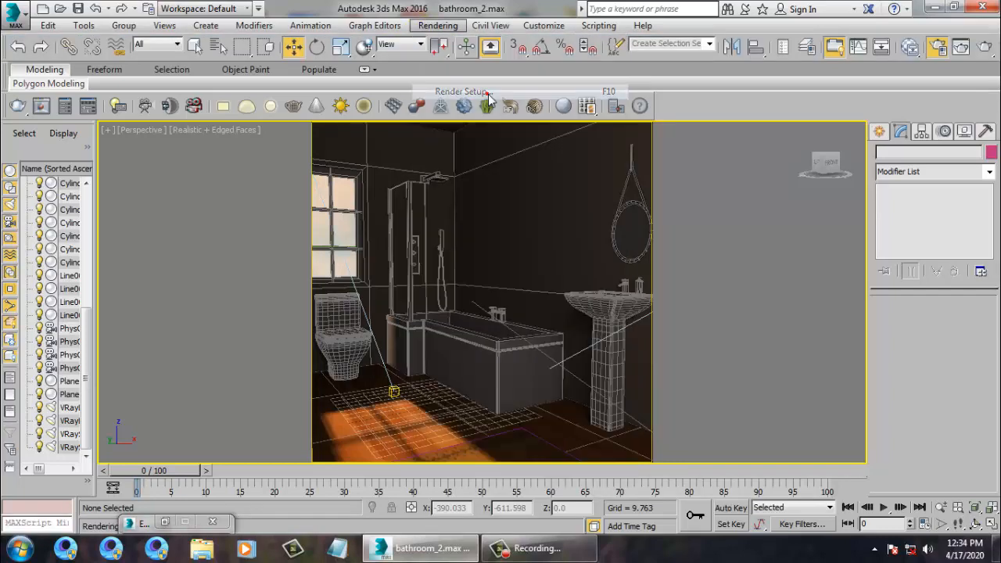
{"action": "left_click", "coordinate": [708, 338]}
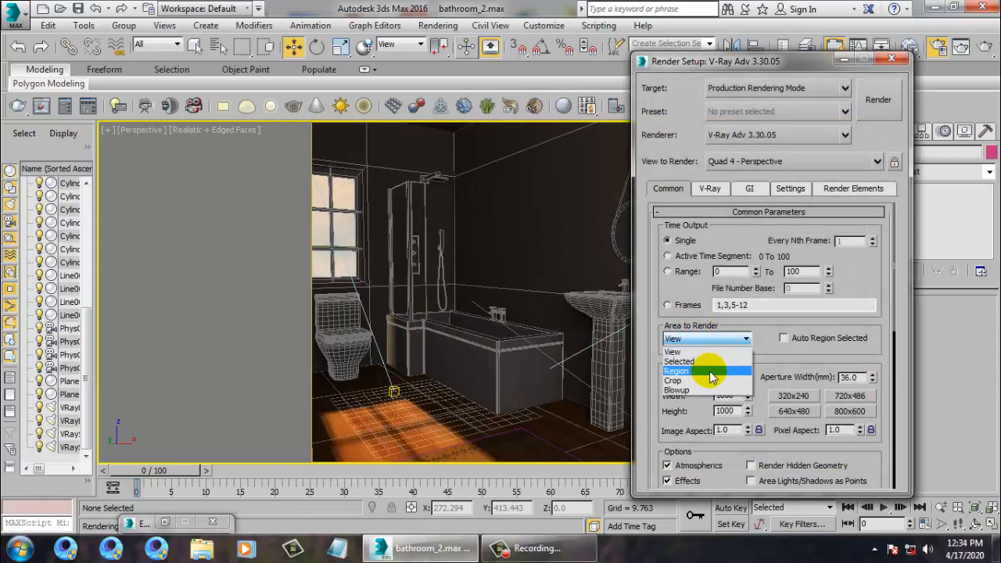
{"action": "left_click", "coordinate": [705, 371]}
Step: Fit the render region over the window, toilet and shower down to the view's lower edge, and render that region
{"action": "left_click_drag", "start_coordinate": [470, 252], "coordinate": [414, 225]}
{"action": "left_click_drag", "start_coordinate": [583, 264], "coordinate": [409, 267]}
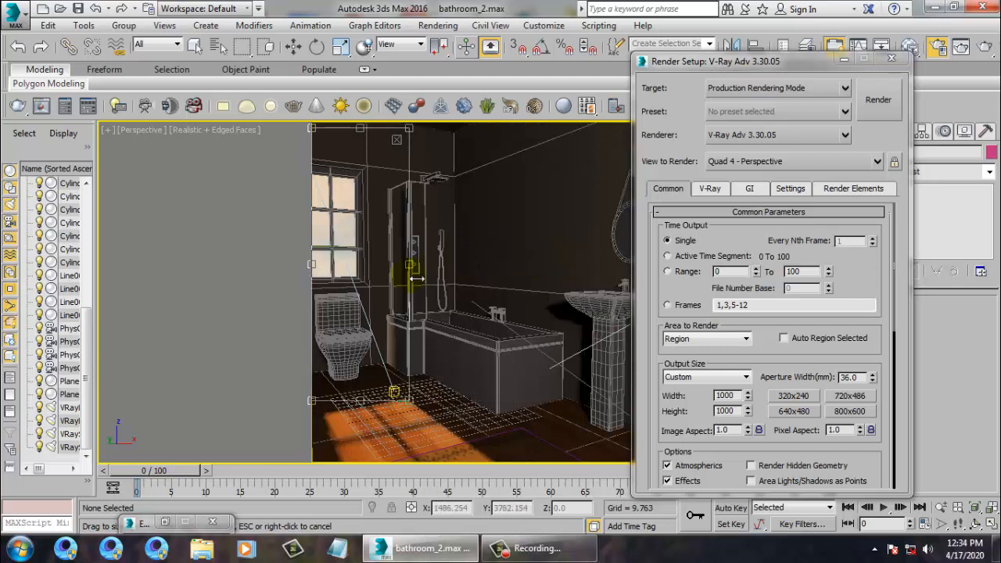
{"action": "left_click_drag", "start_coordinate": [365, 410], "coordinate": [362, 461]}
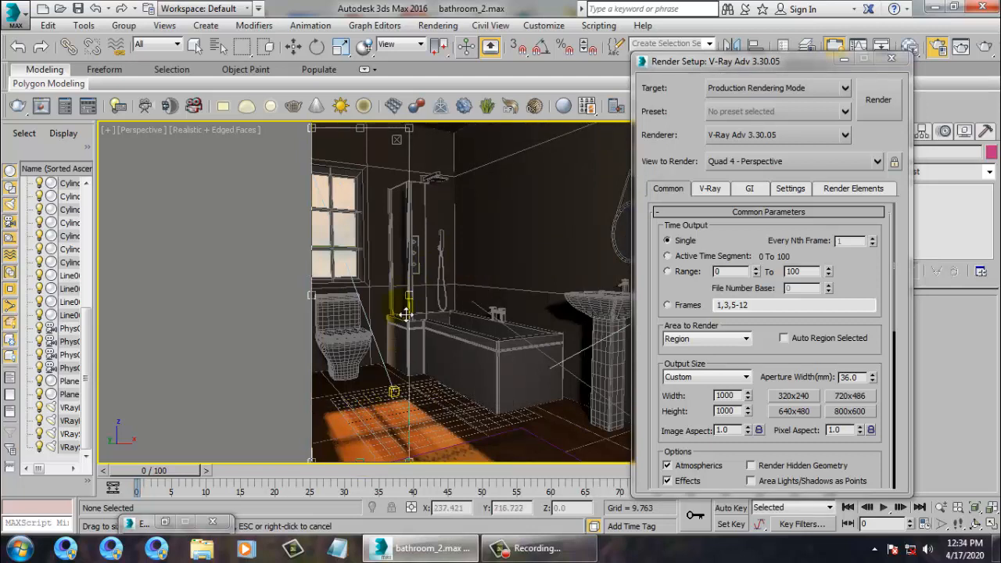
{"action": "left_click_drag", "start_coordinate": [414, 296], "coordinate": [442, 295]}
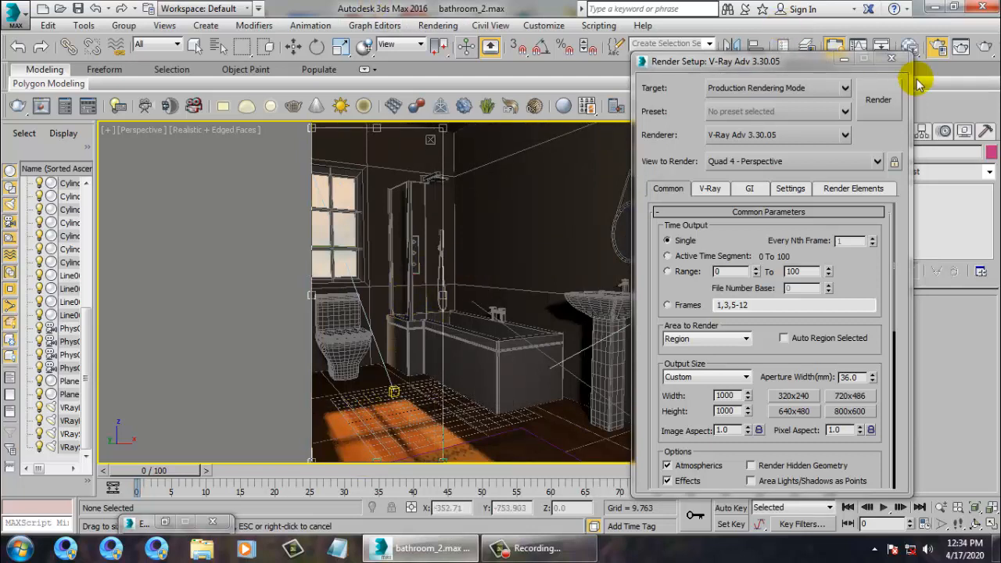
{"action": "left_click", "coordinate": [878, 102]}
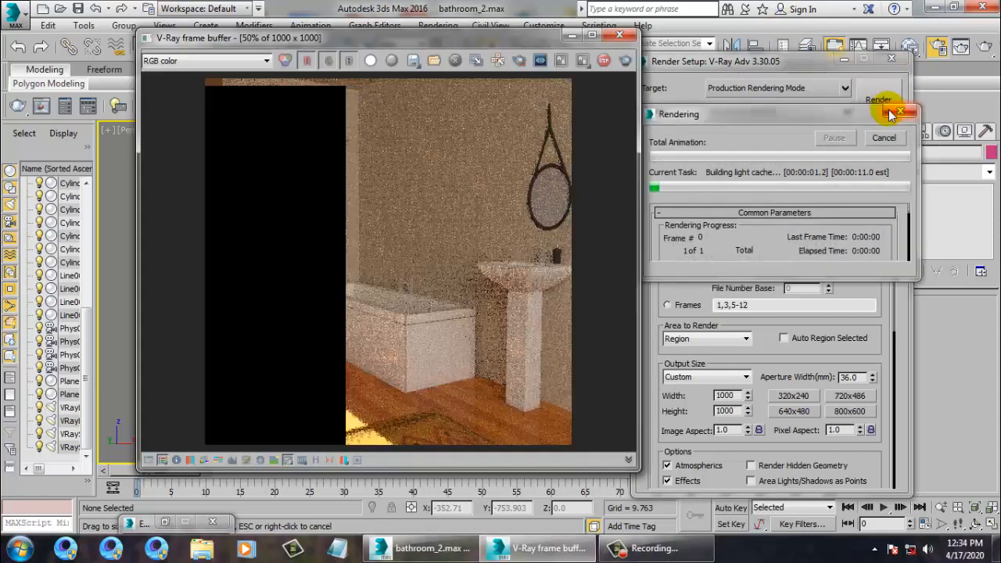